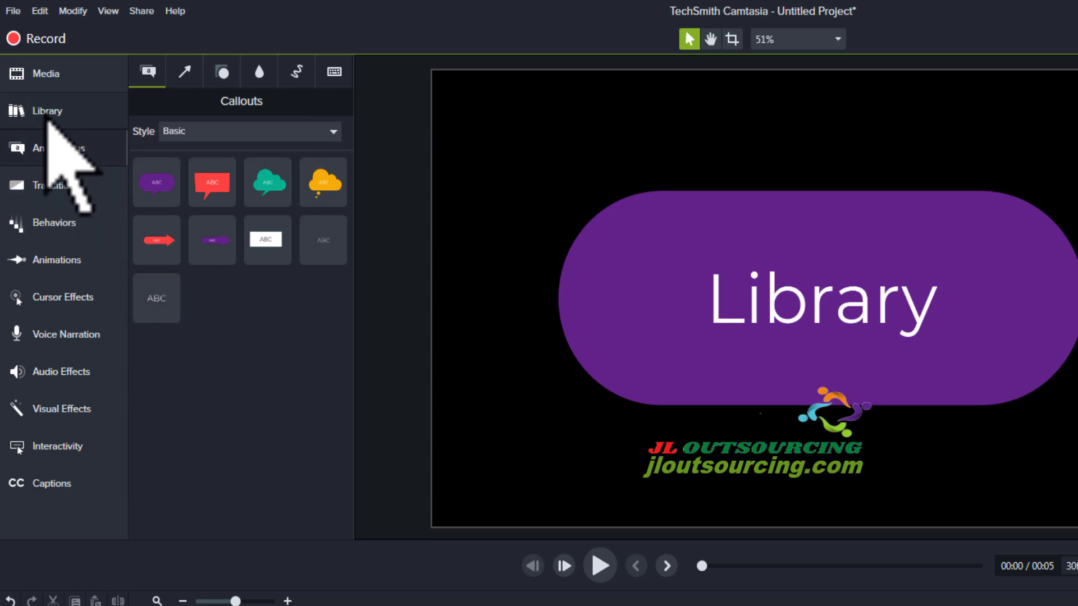
Step: Open the Library, look over the Default user library and the library management options, and return to the Camtasia 2019 library
click(48, 115)
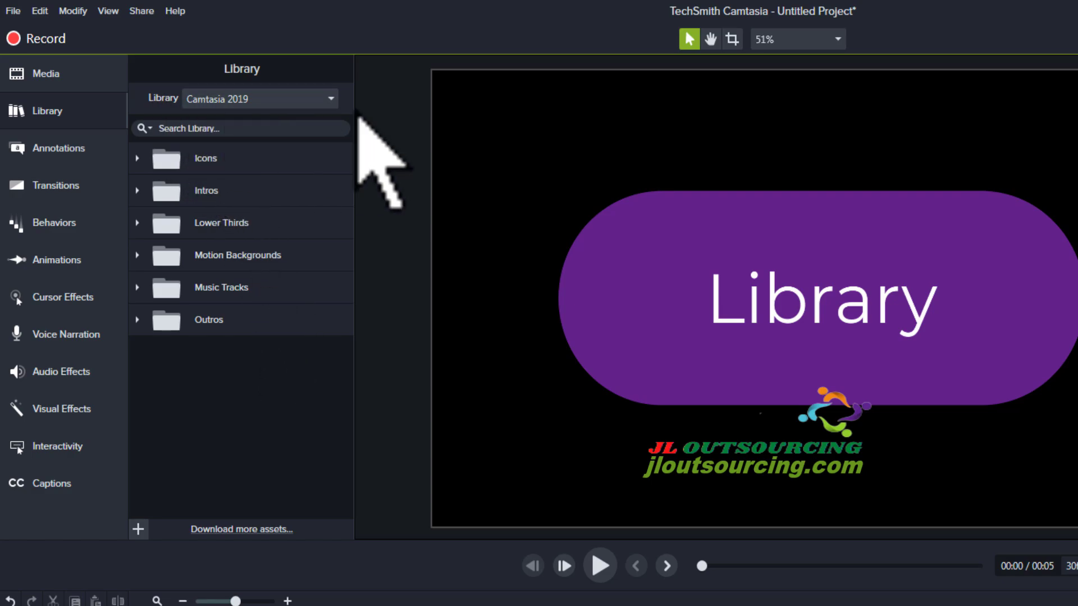
click(331, 100)
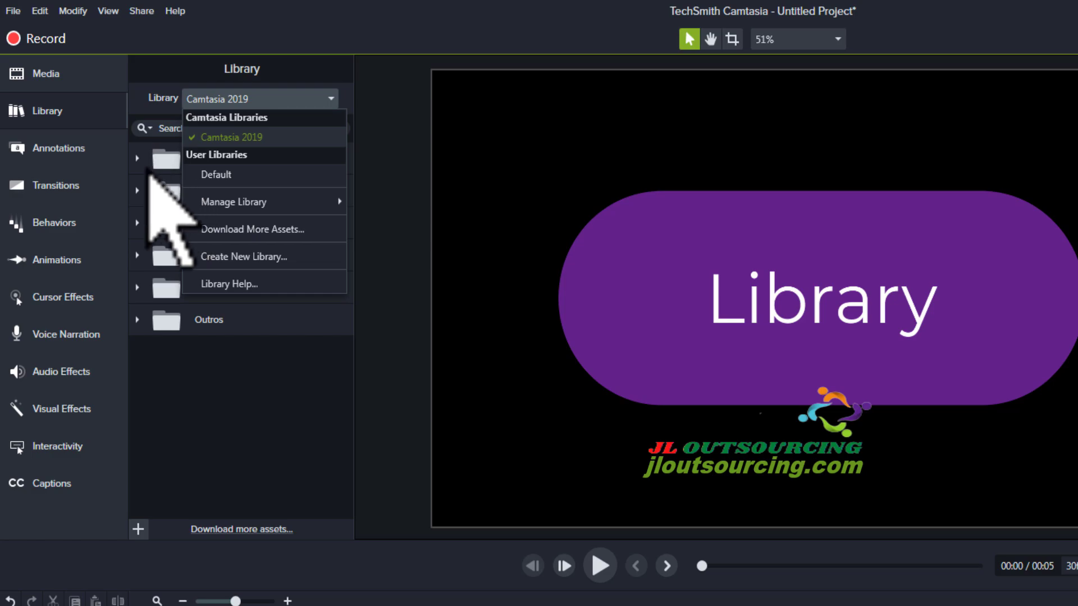
click(227, 177)
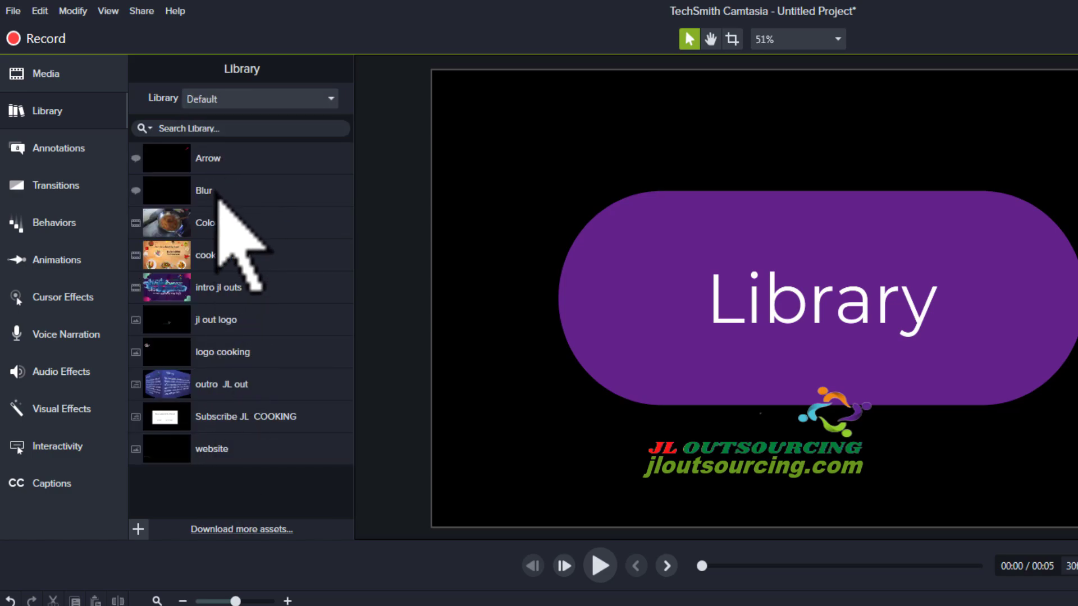
click(331, 101)
mouse_move(306, 205)
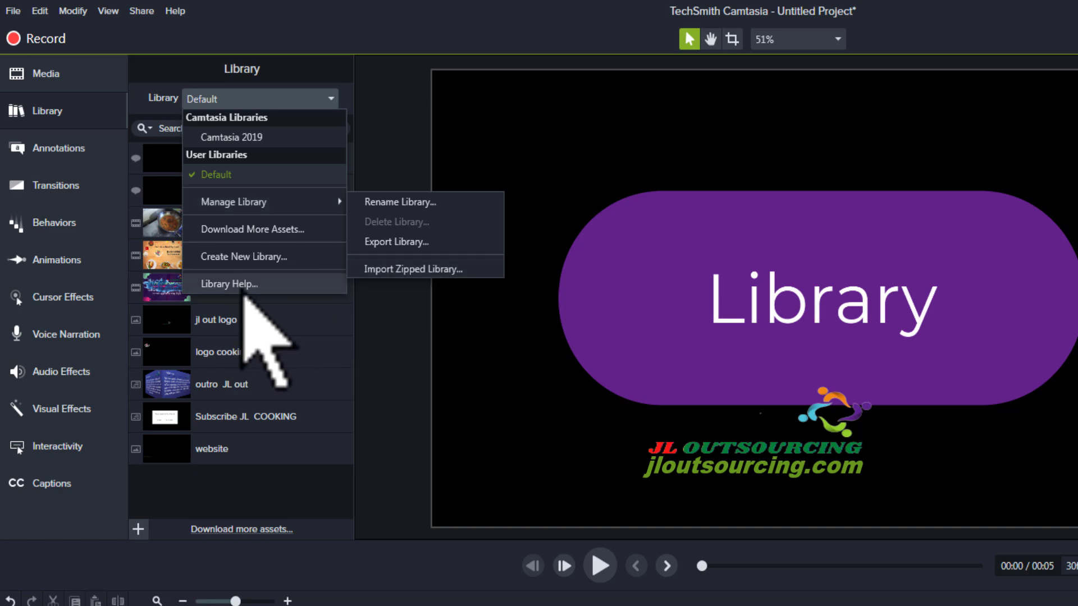
click(320, 366)
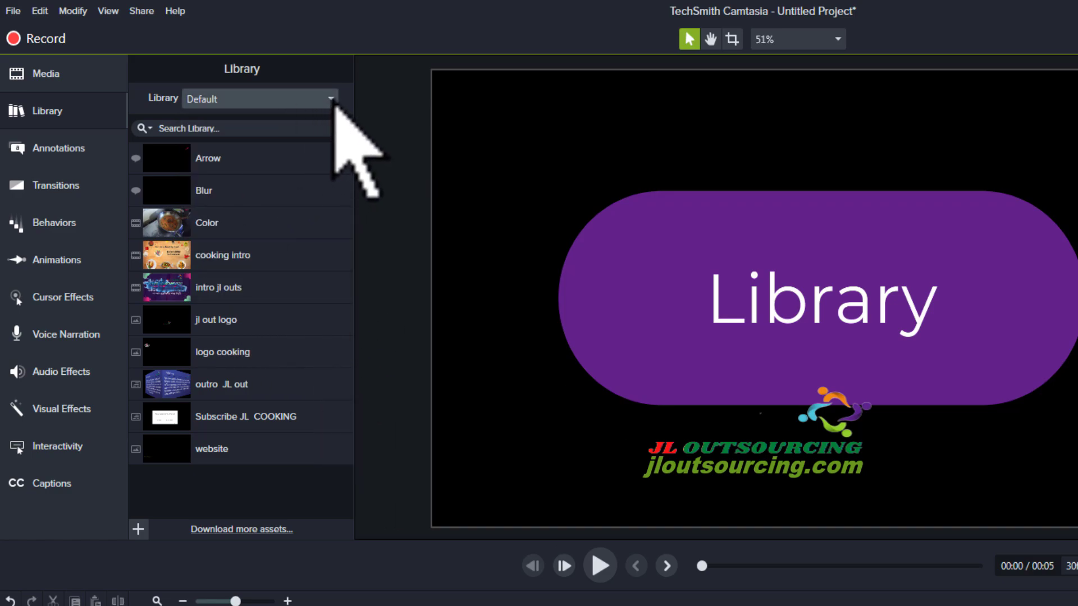
click(333, 103)
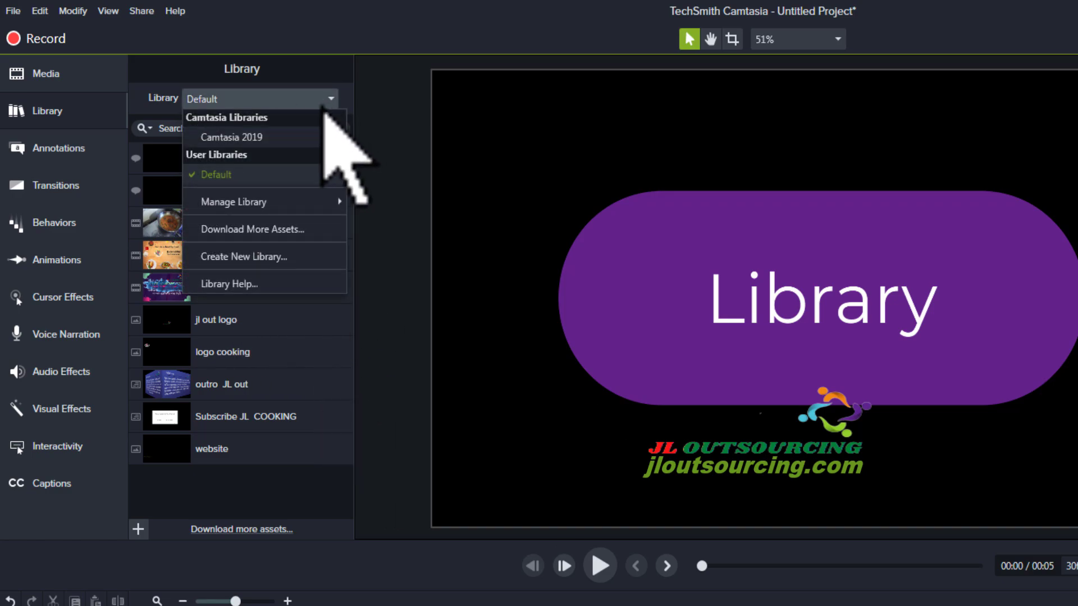
click(239, 139)
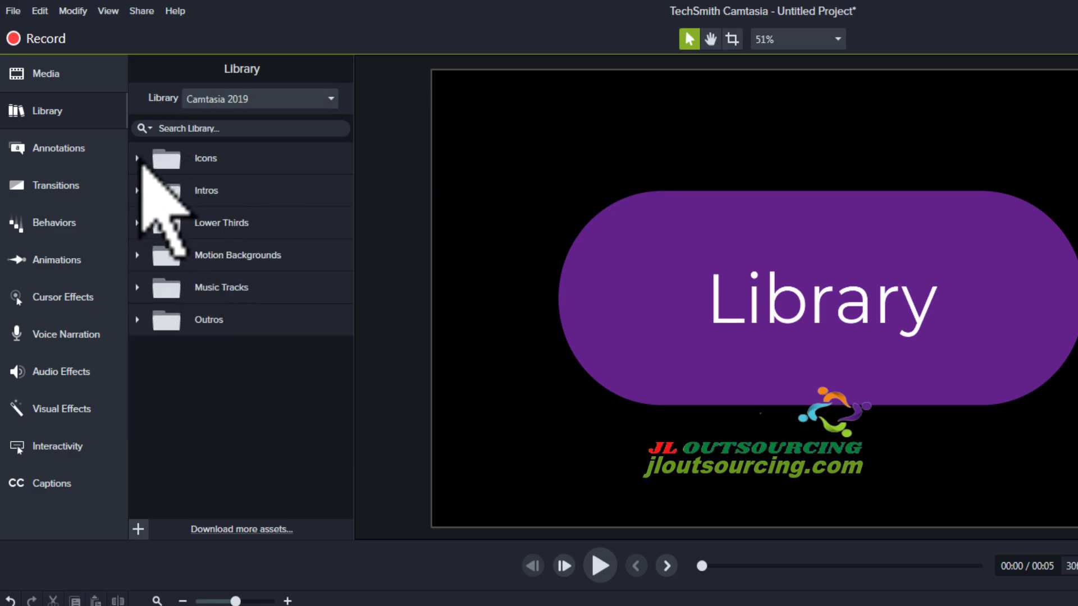
Step: Add the House-03 icon from the Buildings icons to the timeline at the playhead
click(137, 159)
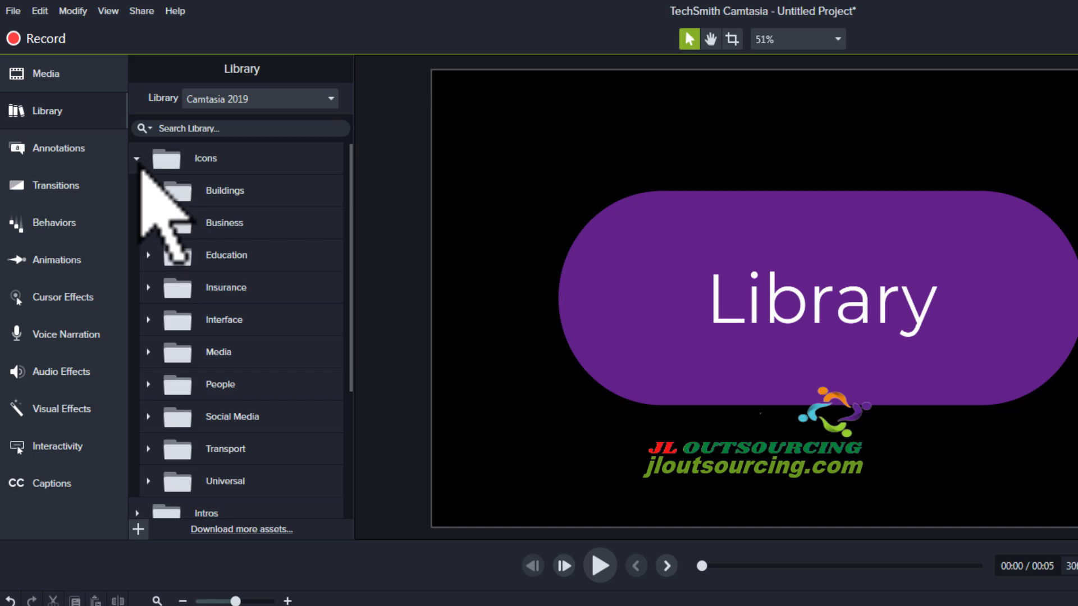
click(138, 162)
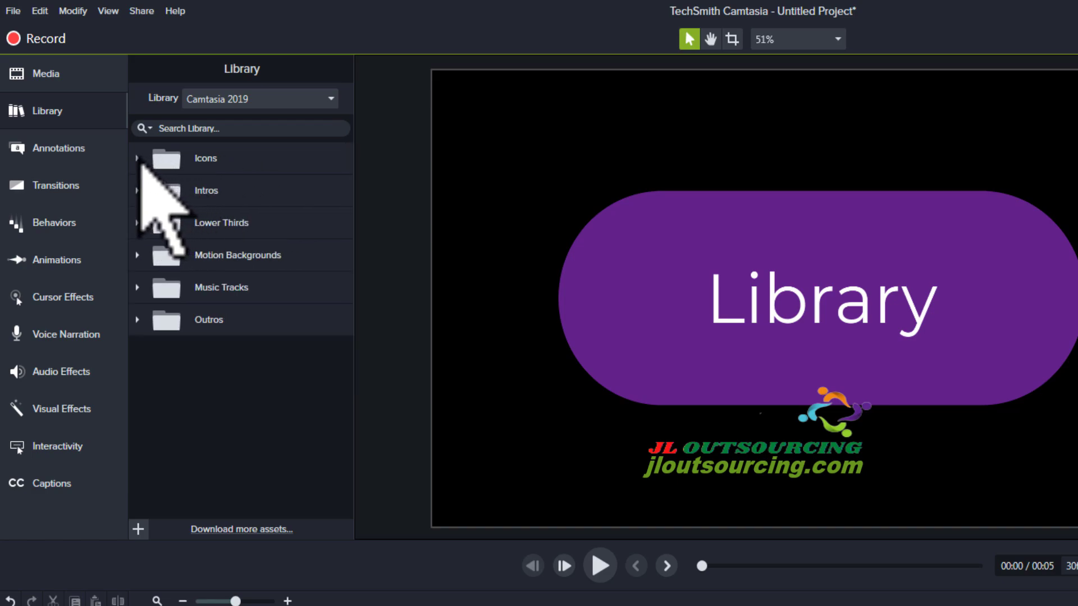
click(138, 161)
click(149, 191)
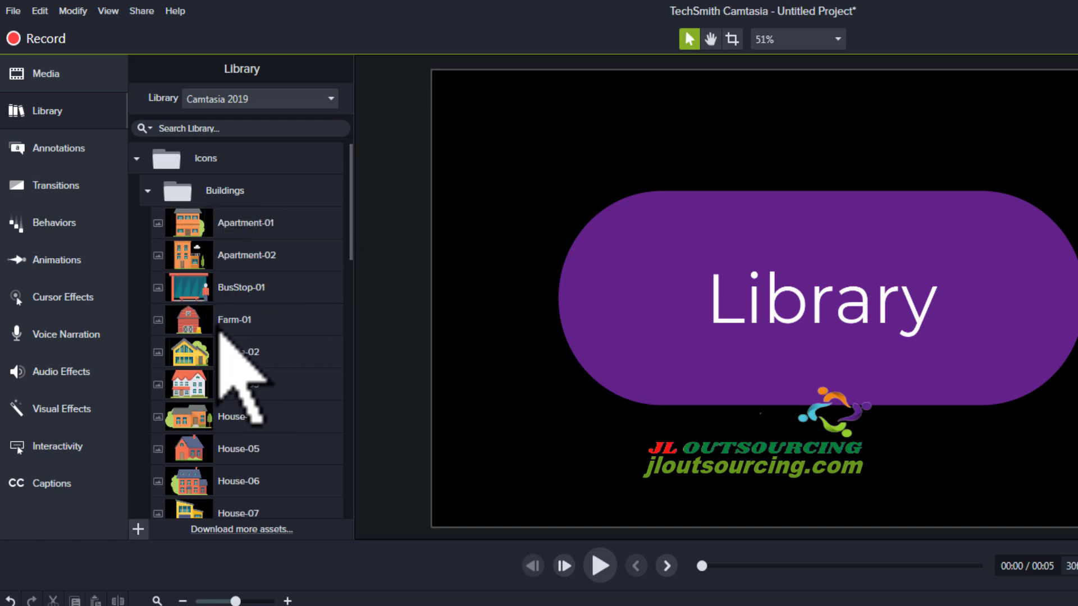
click(191, 385)
right_click(192, 385)
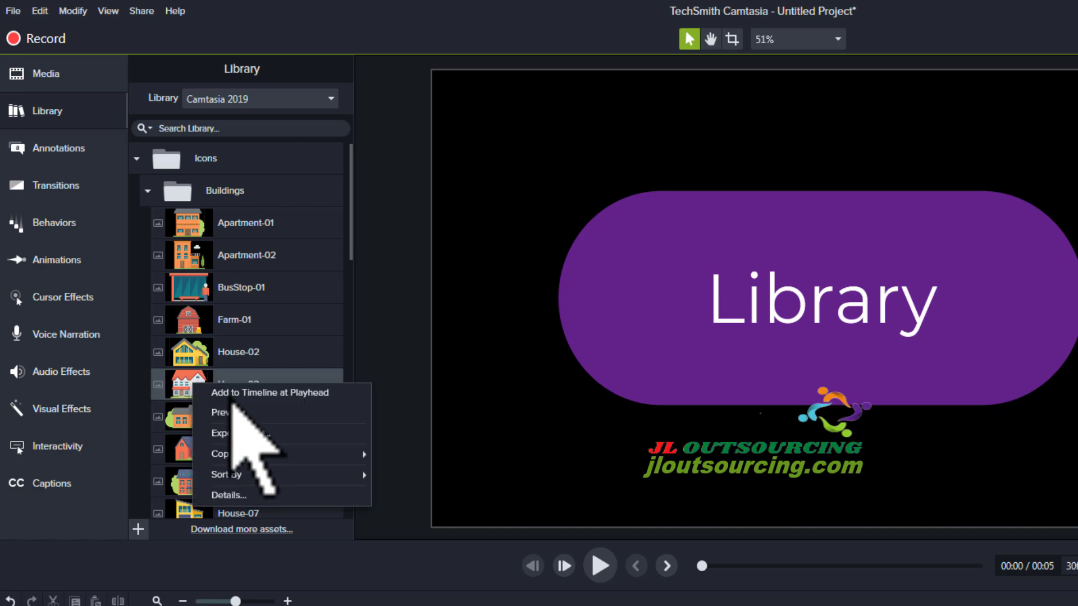
click(259, 392)
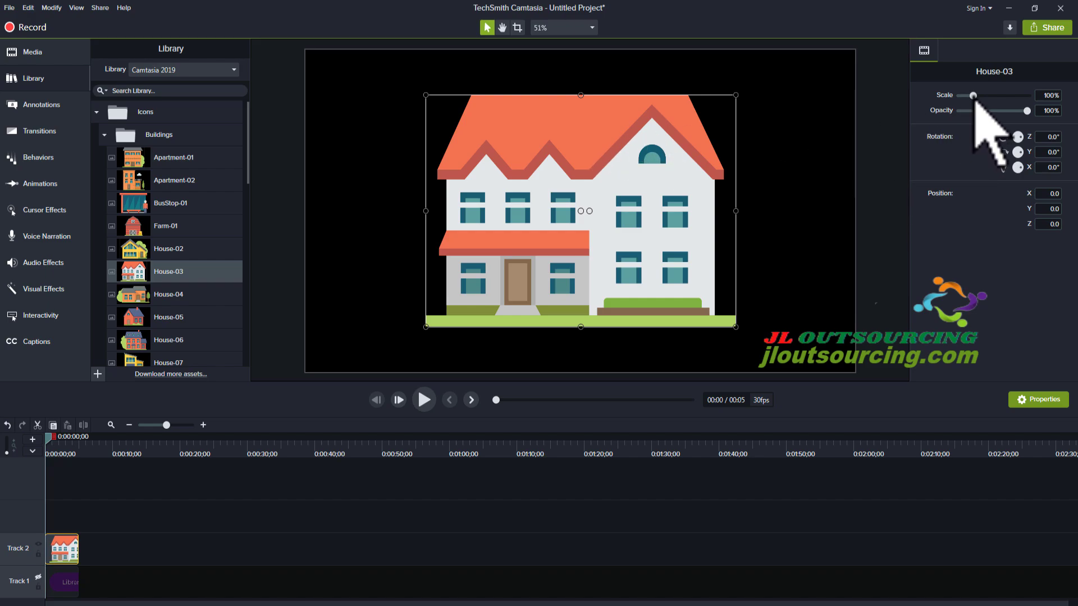
Step: Shrink the house on the canvas to 44.3% scale and lower its opacity to 83%
mouse_move(974, 96)
mouse_down()
mouse_move(990, 95)
mouse_move(966, 96)
mouse_up()
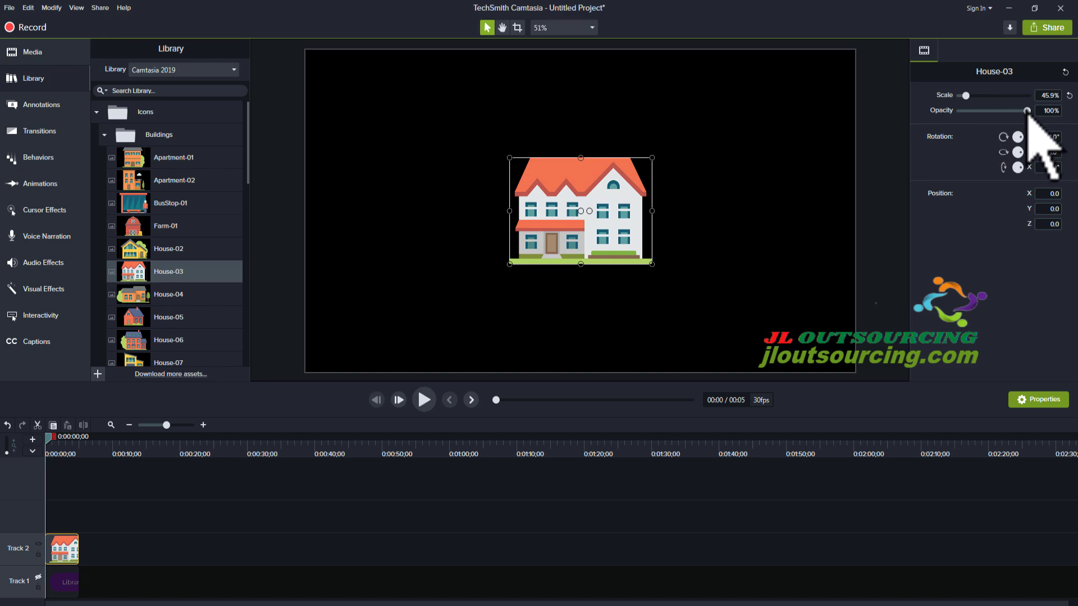
mouse_move(1027, 111)
mouse_down()
mouse_move(994, 111)
mouse_move(1014, 111)
mouse_up()
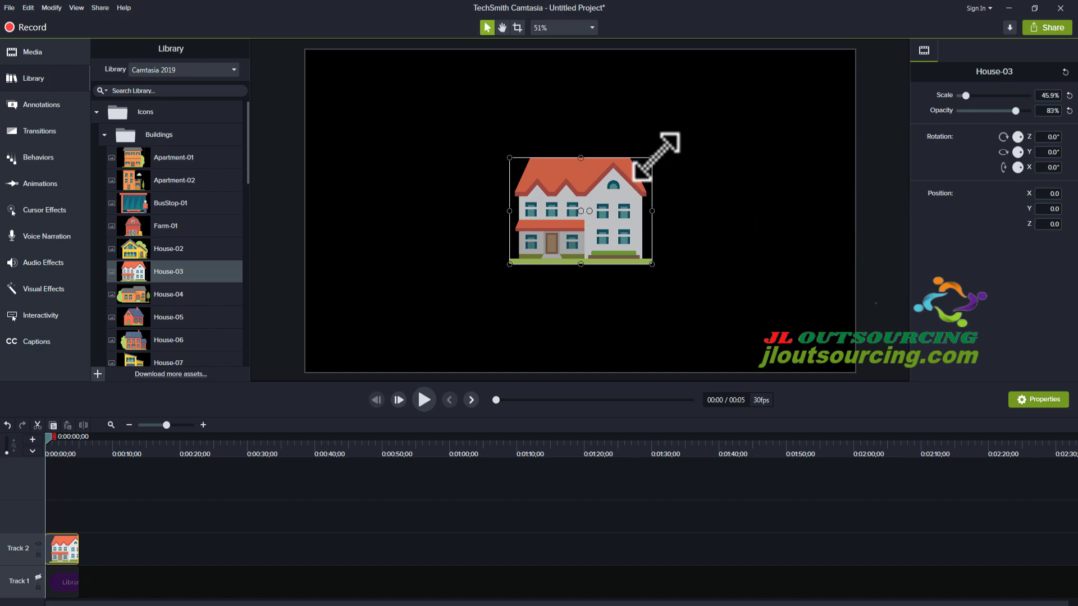
mouse_move(652, 158)
mouse_down()
mouse_move(578, 207)
mouse_move(680, 136)
mouse_move(621, 173)
mouse_move(647, 161)
mouse_up()
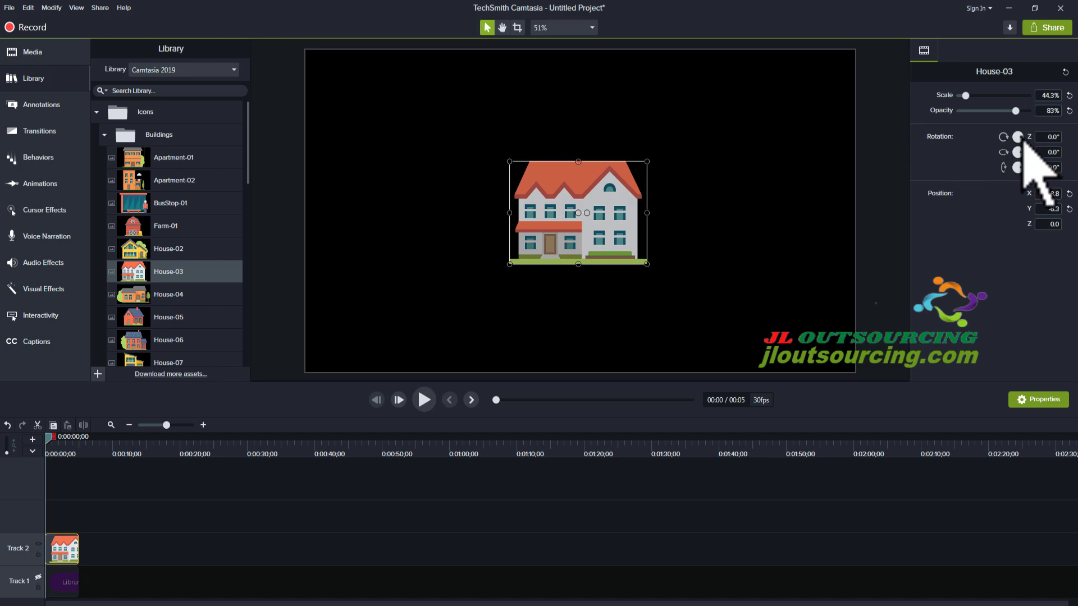
Step: Try a Z rotation on the house, return it to 0°, and tilt the house 31° about its X axis
drag(1023, 142, 785, 203)
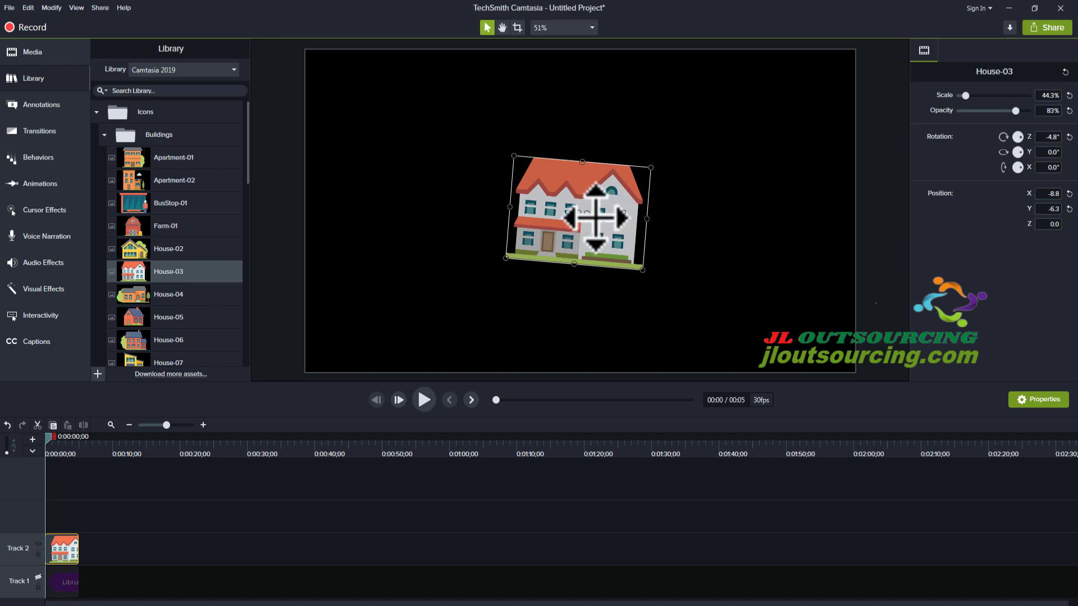
drag(588, 214, 592, 212)
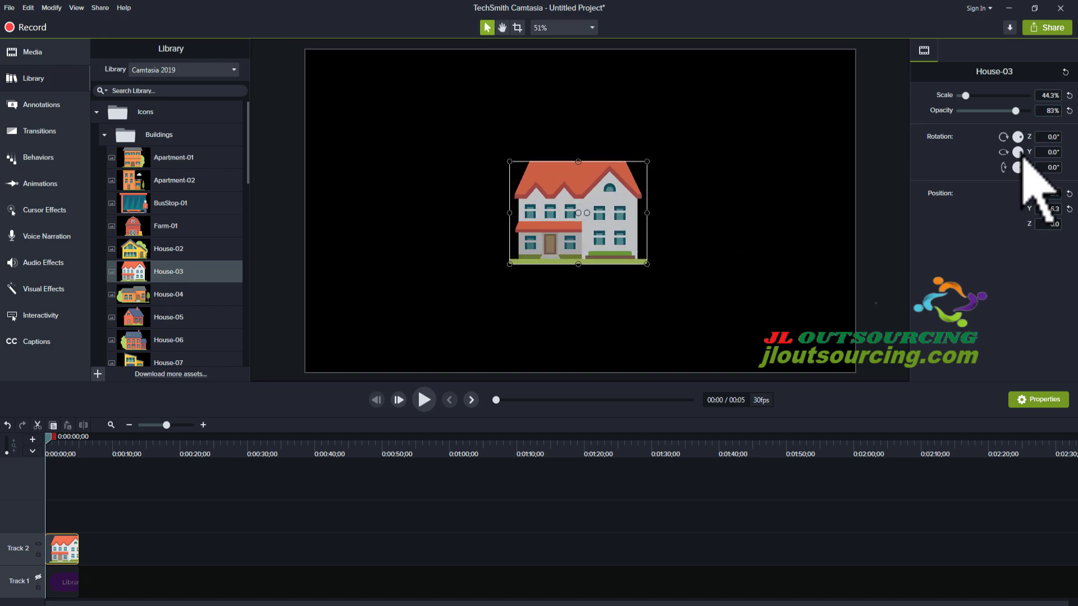
drag(1023, 160, 1025, 212)
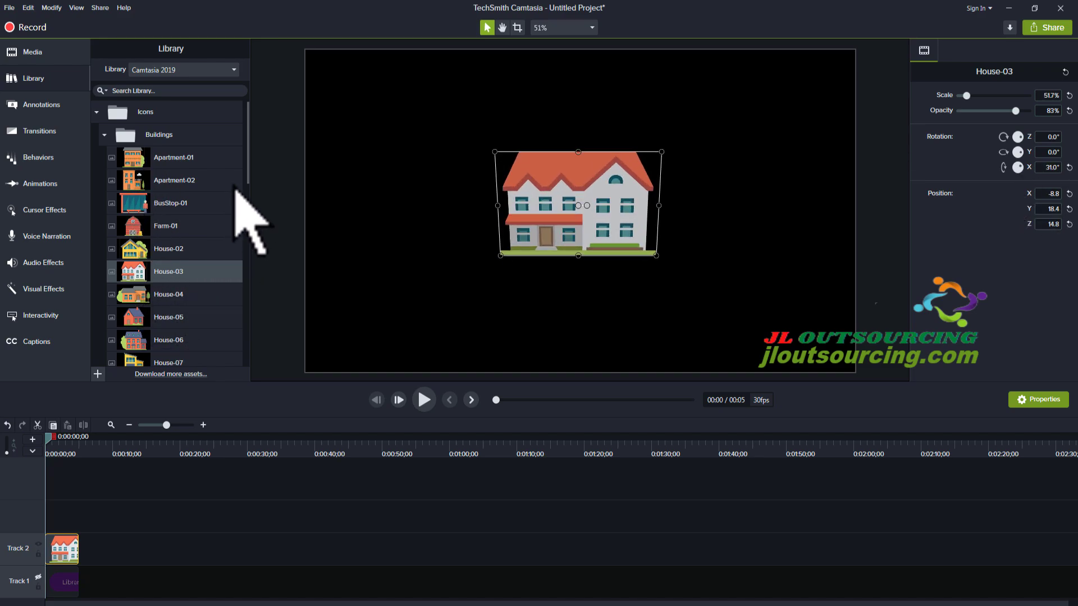
Step: Add the Chart-01 icon from the Business icons at the playhead and shrink it to 59.8% in the canvas's upper middle
drag(249, 170, 248, 277)
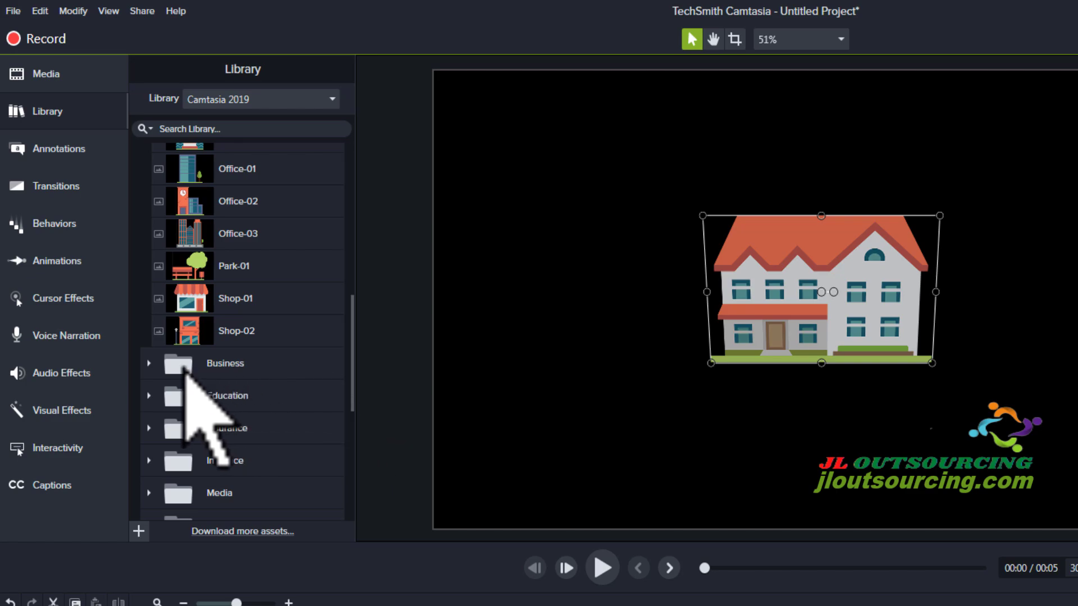
click(150, 364)
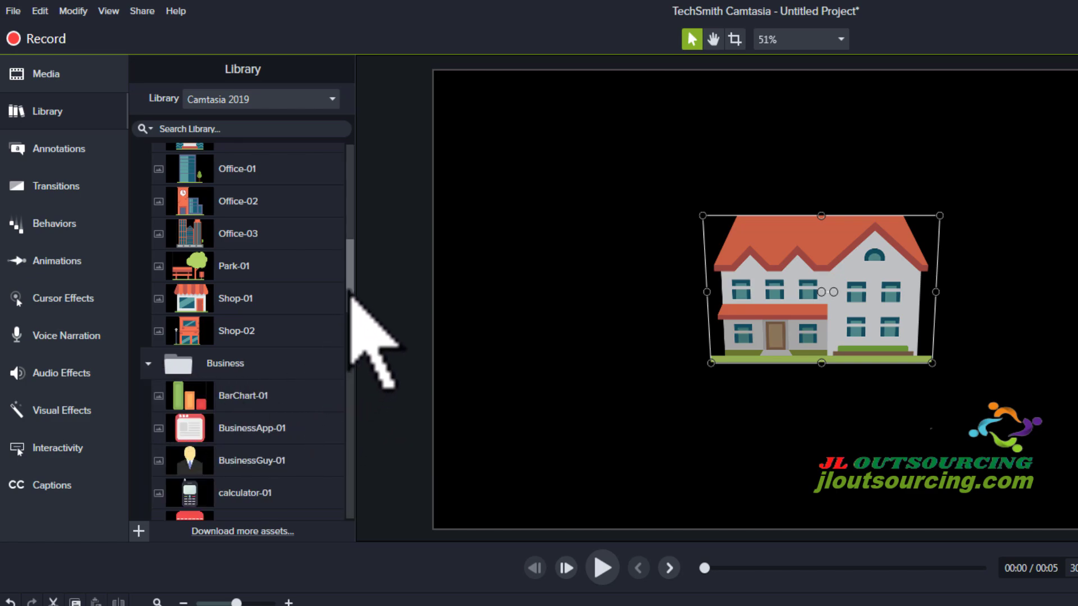
drag(352, 294, 348, 336)
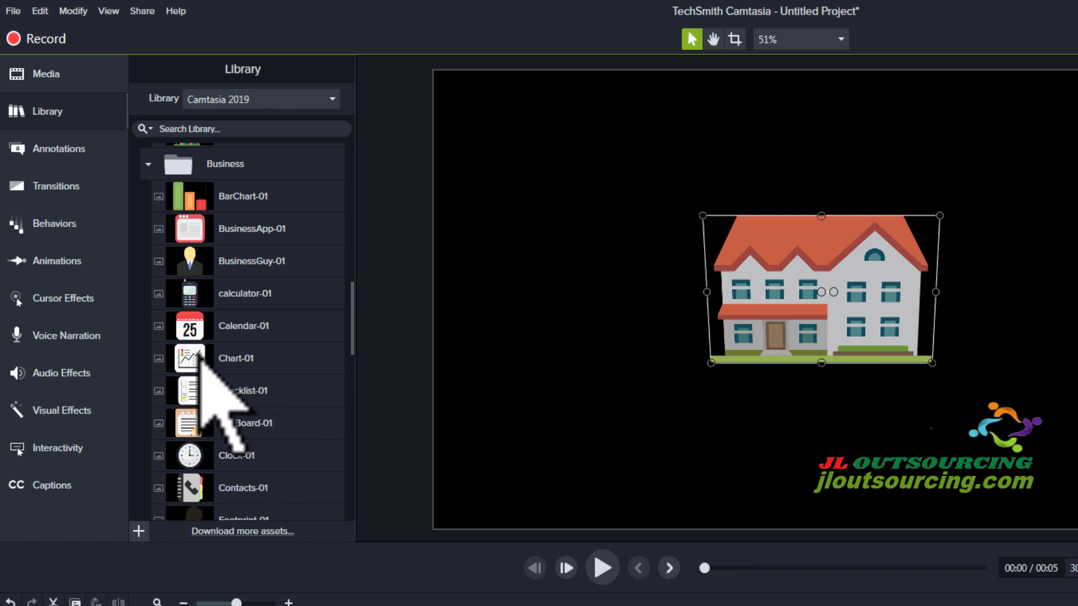
right_click(240, 364)
click(243, 369)
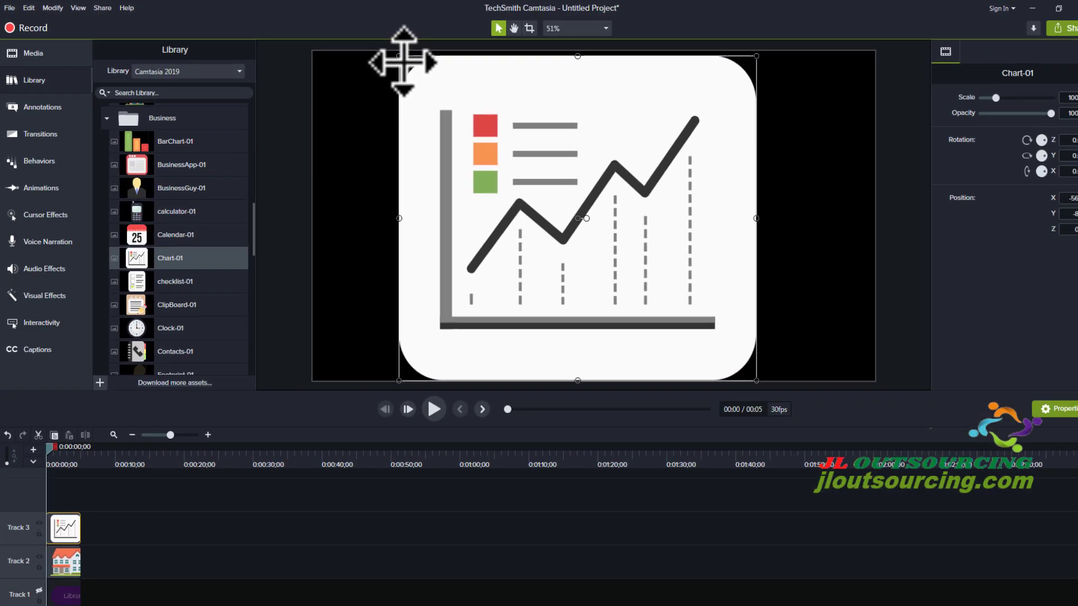
drag(553, 77, 793, 261)
drag(598, 219, 522, 129)
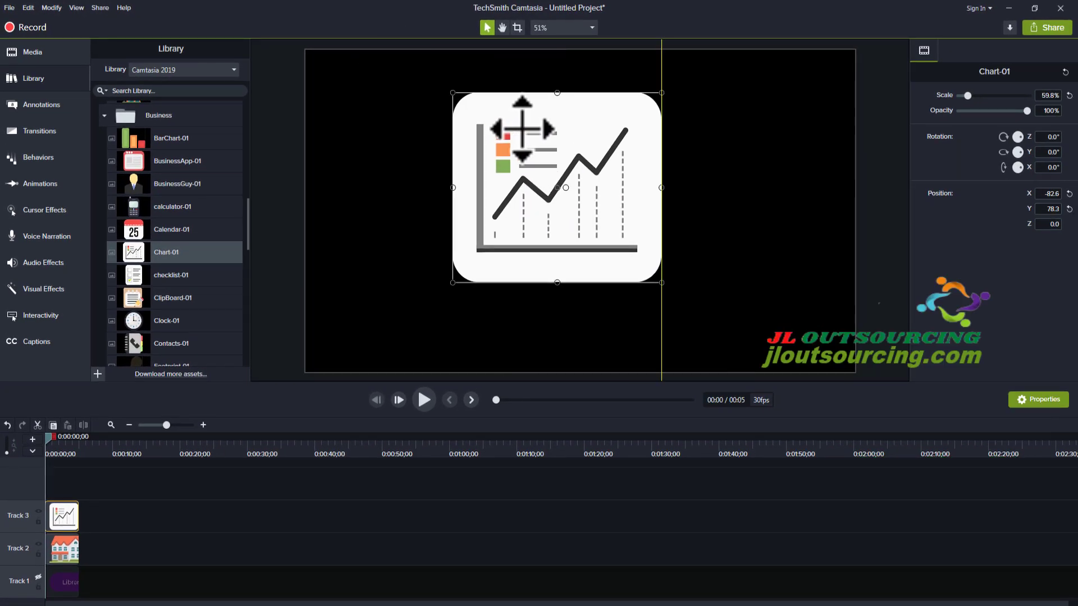
Step: Look through the Education icons and add the linewipe intro from the Intros folder to the timeline at the playhead
scroll(257, 288, down, 5)
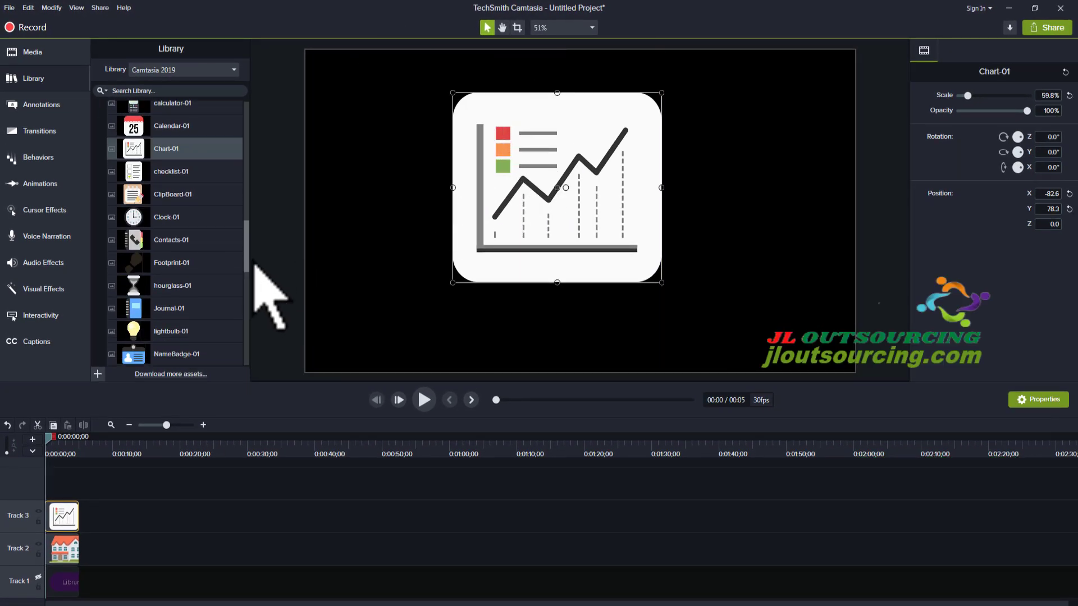
scroll(257, 303, down, 1)
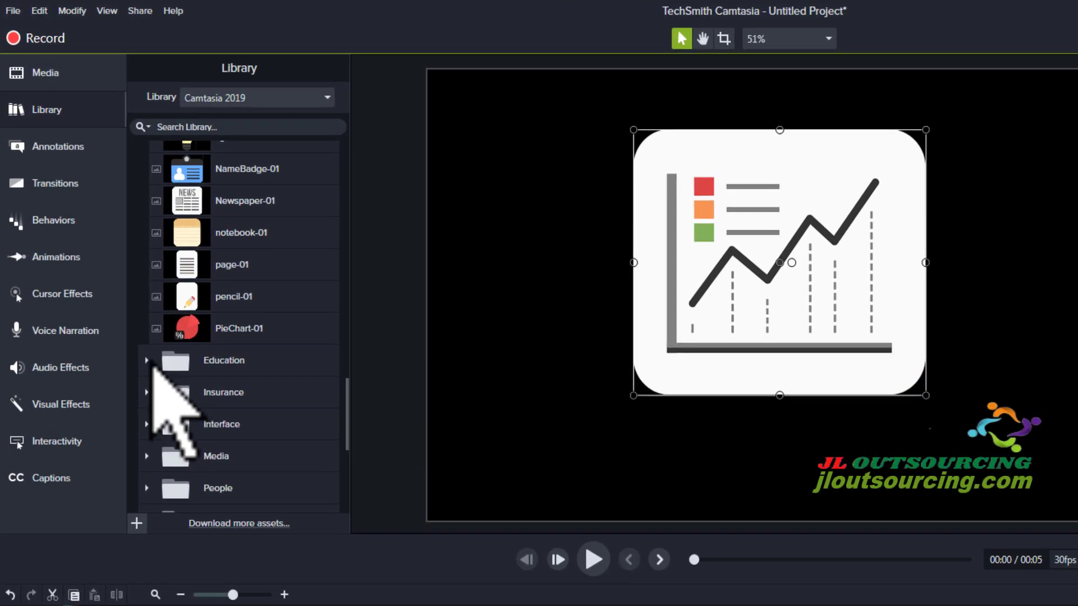
click(147, 360)
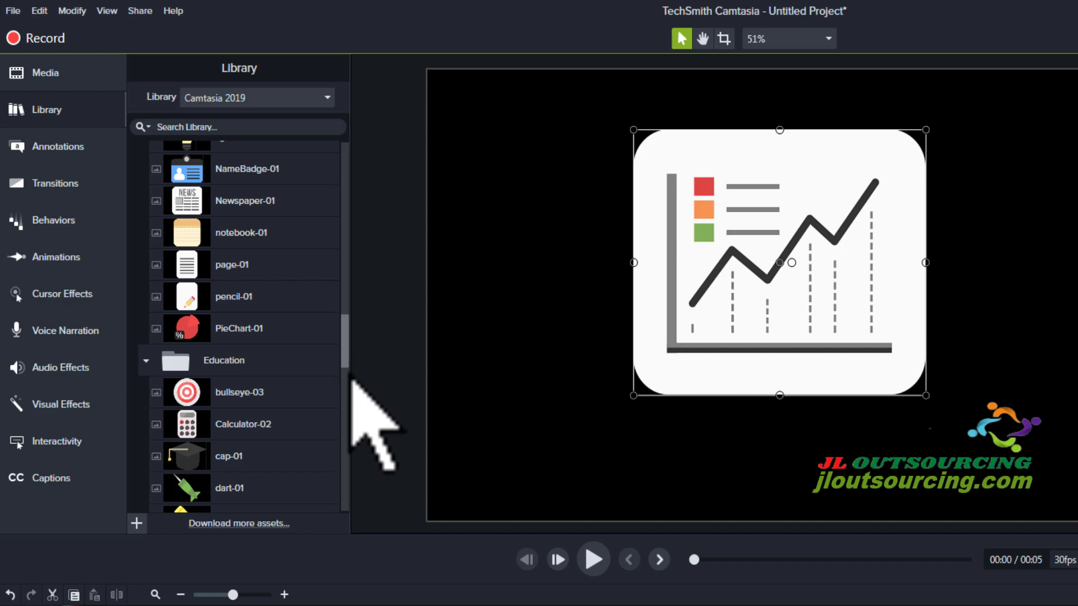
drag(349, 354, 338, 473)
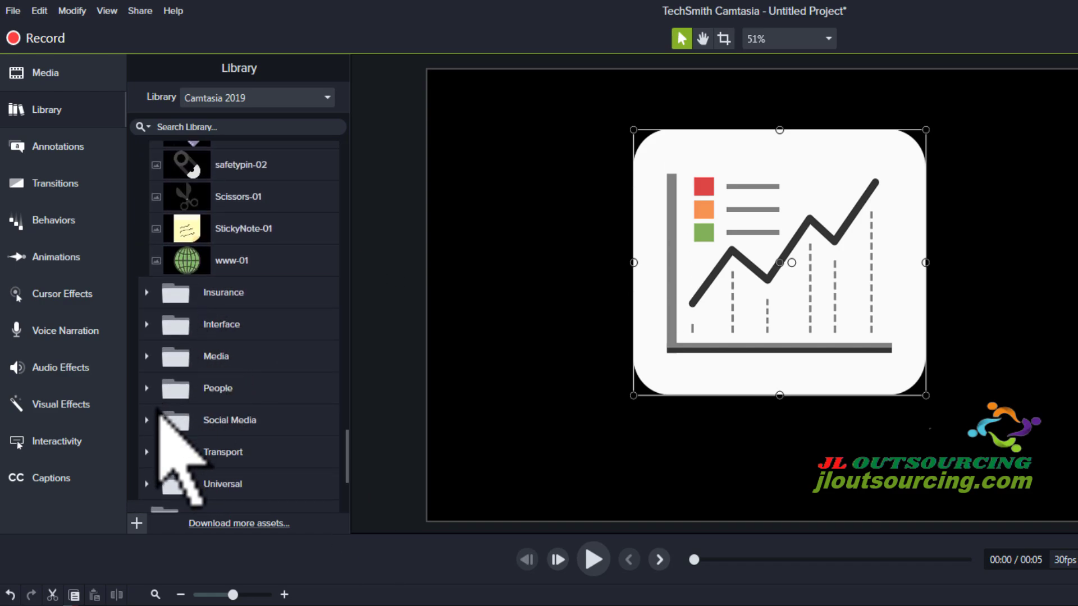
scroll(344, 443, down, 3)
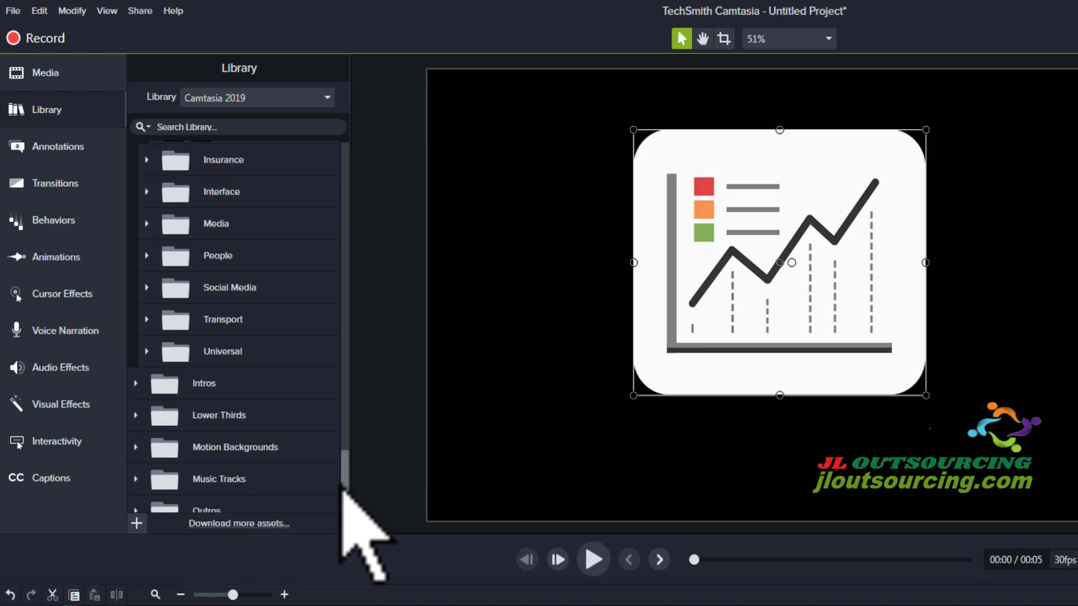
scroll(344, 487, down, 1)
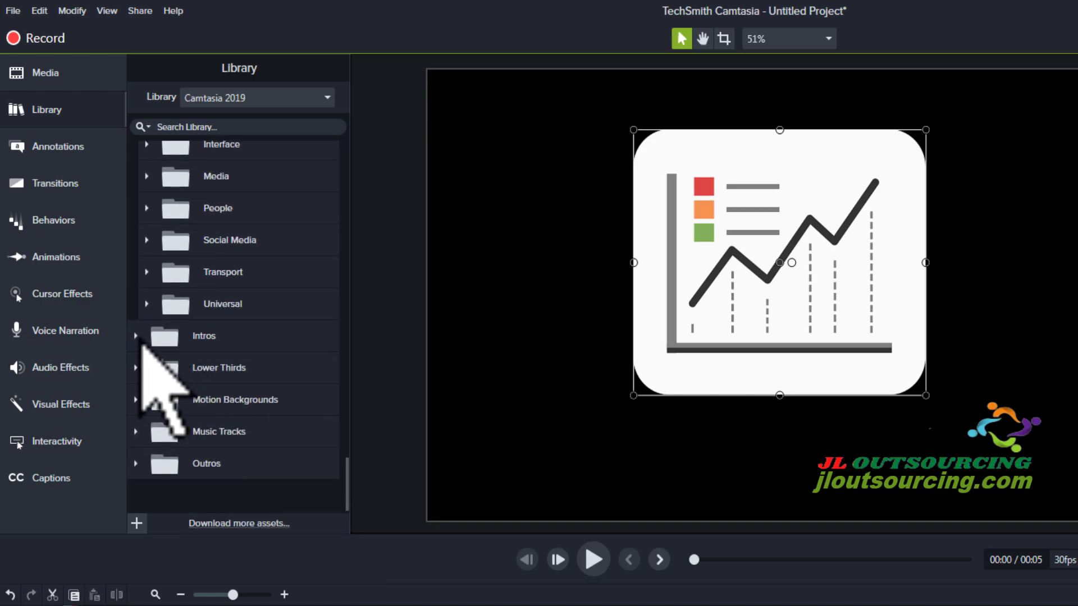
click(139, 340)
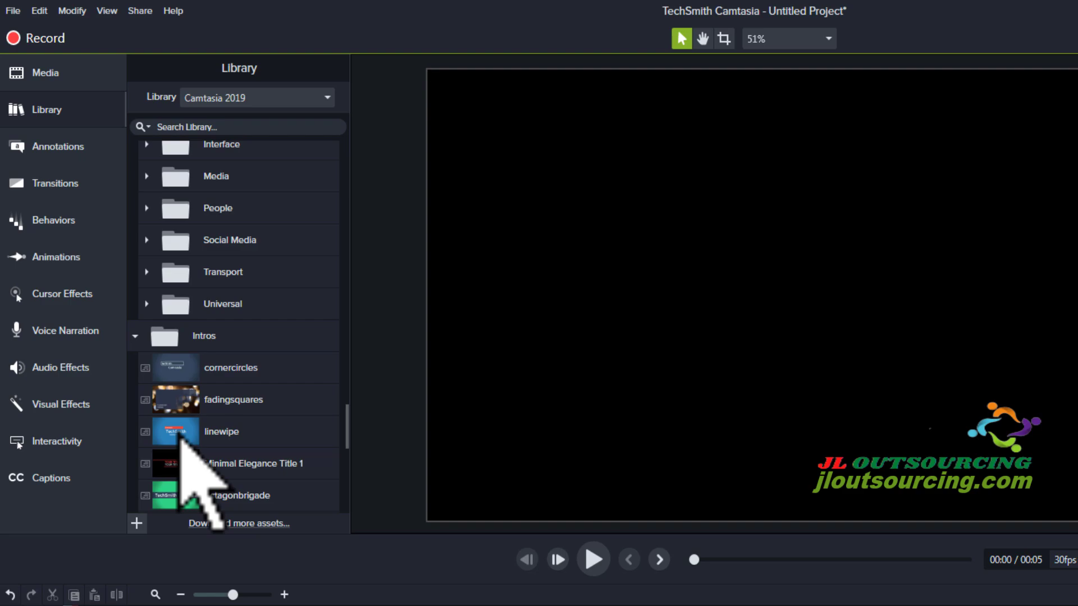
right_click(235, 435)
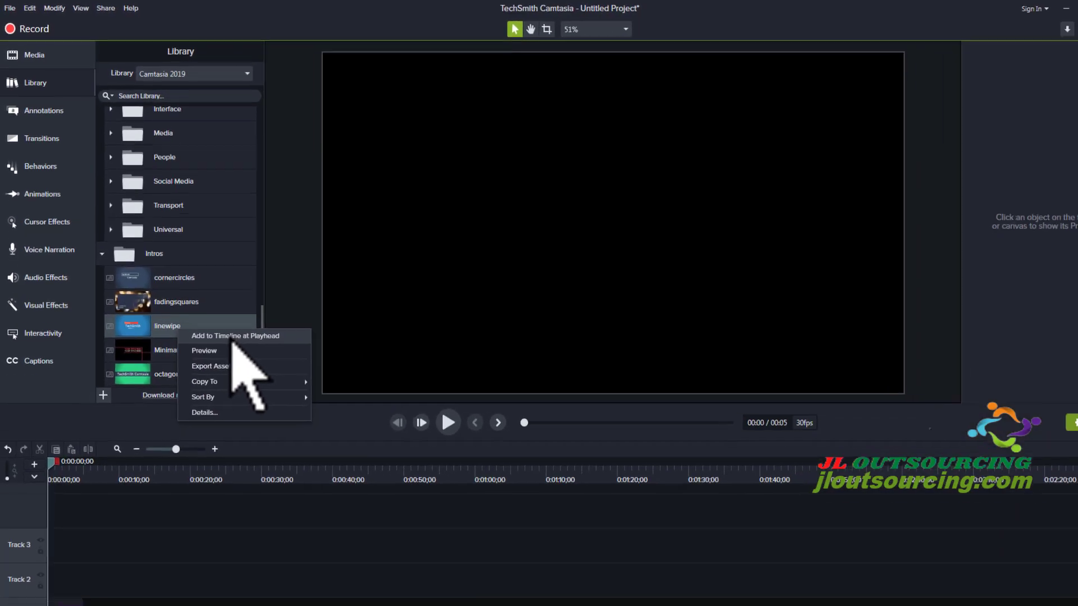
click(235, 336)
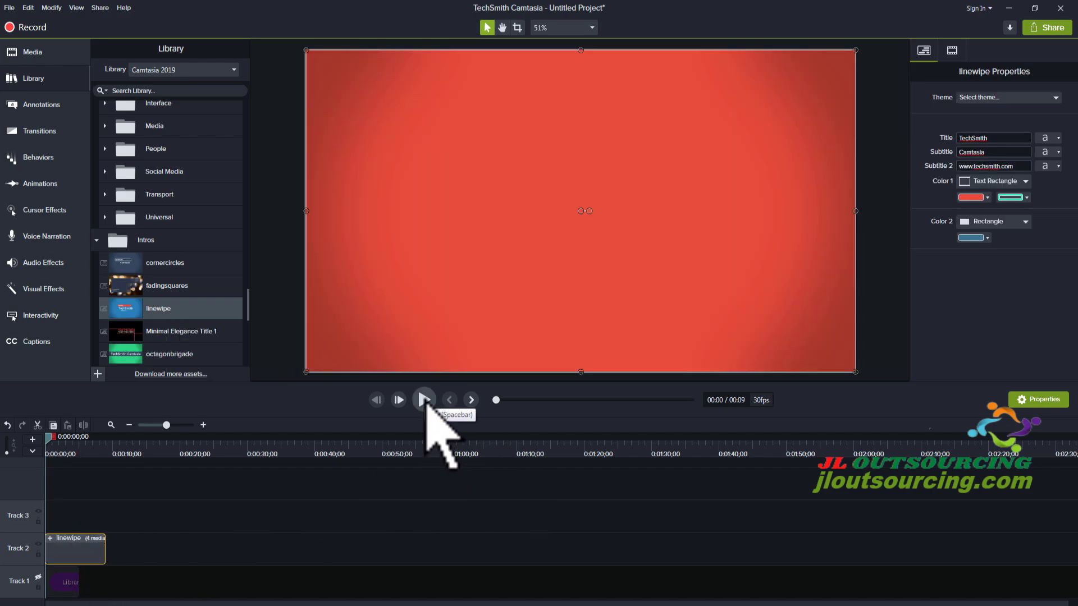
Step: Play the linewipe intro to about 5 seconds and set its title to "JL OUTSOURCING"
click(425, 400)
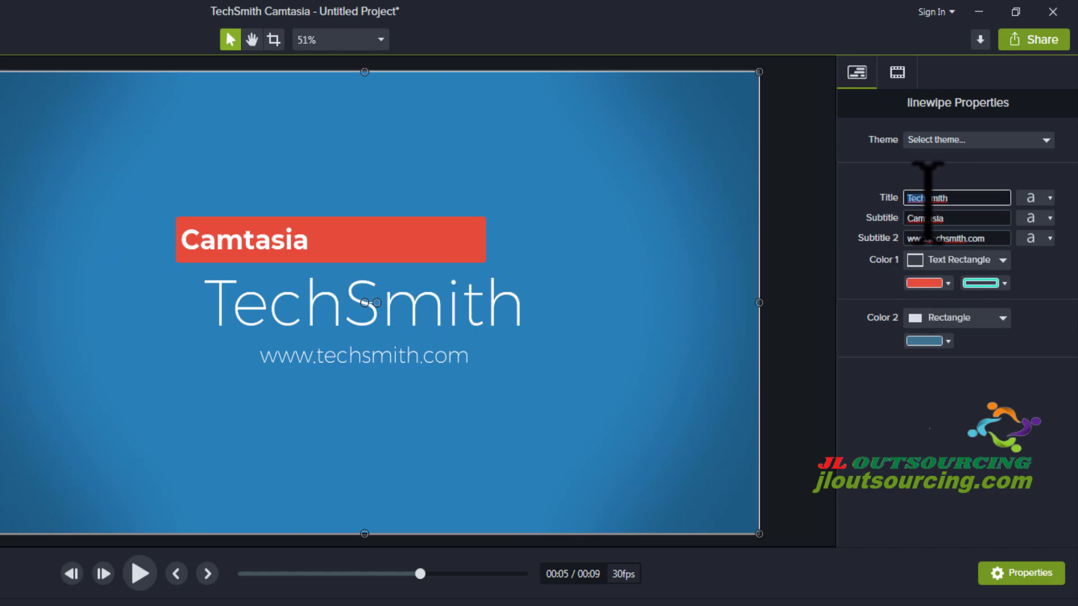
click(954, 198)
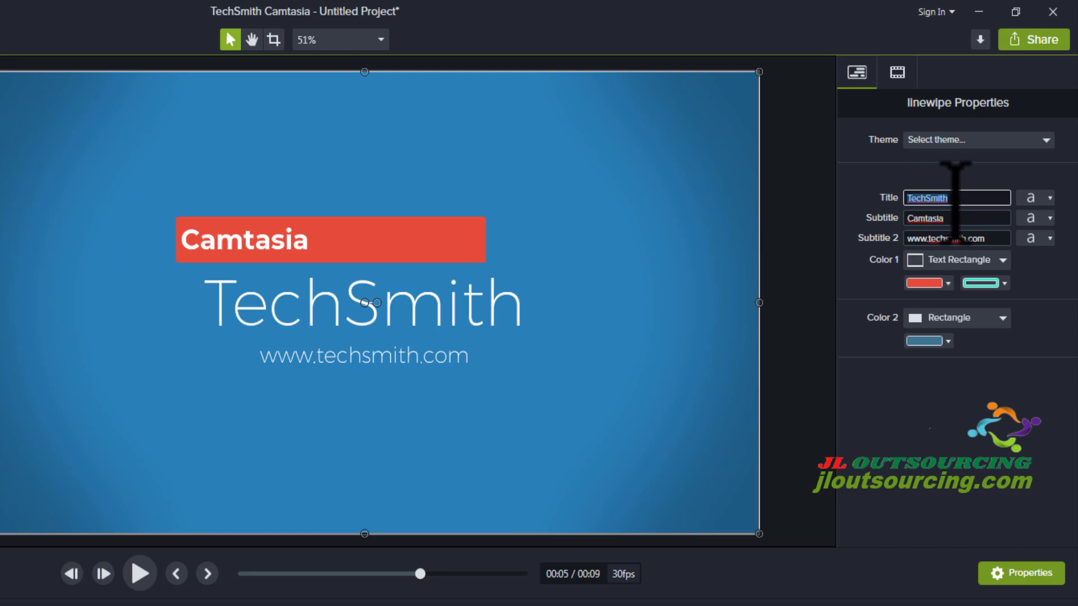
text(JL OUTSOURCING)
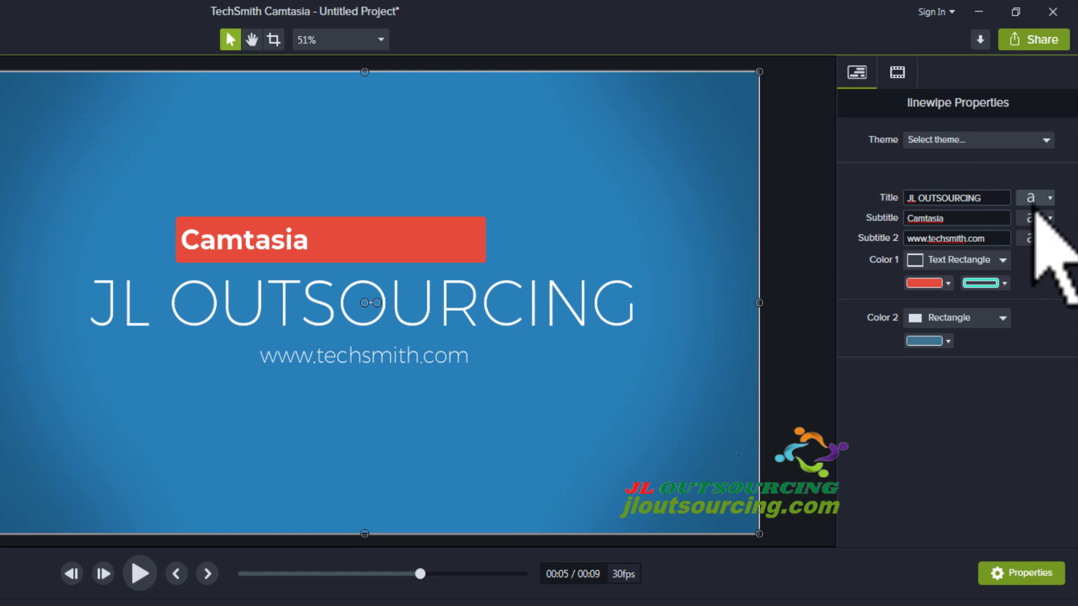
Step: Reduce the font size of the "JL OUTSOURCING" title to 133 and scrub the intro to about 4 seconds
click(1036, 198)
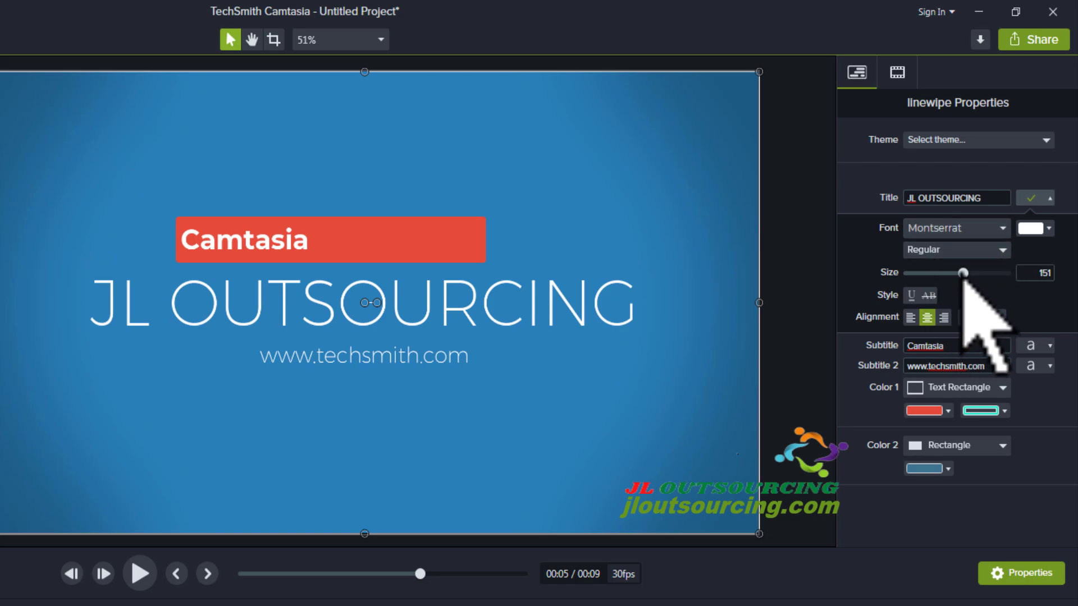
mouse_move(963, 273)
mouse_down()
mouse_move(934, 278)
mouse_move(949, 279)
mouse_up()
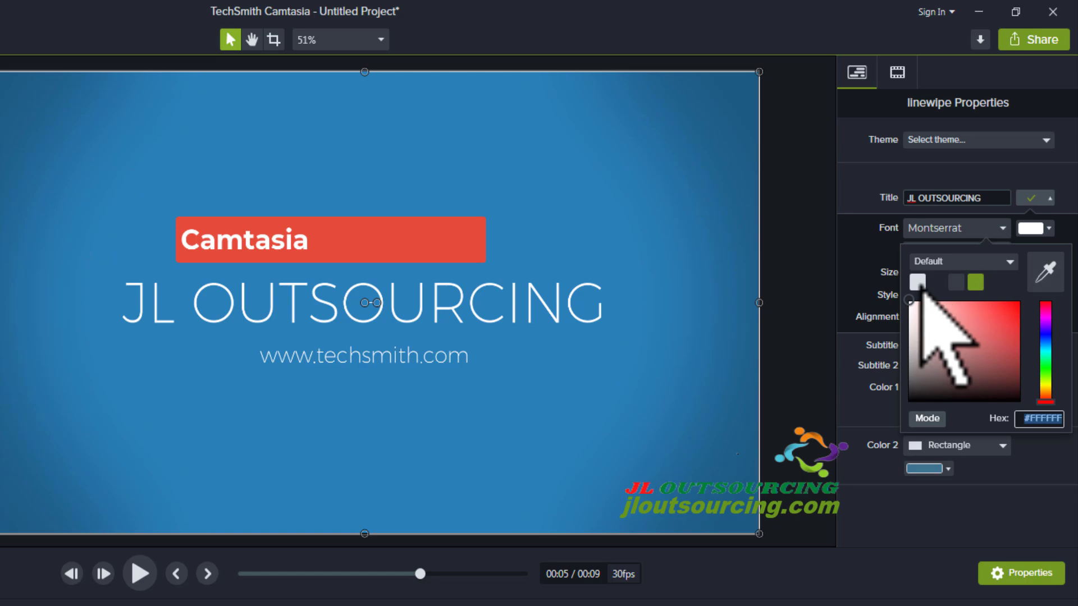
click(849, 261)
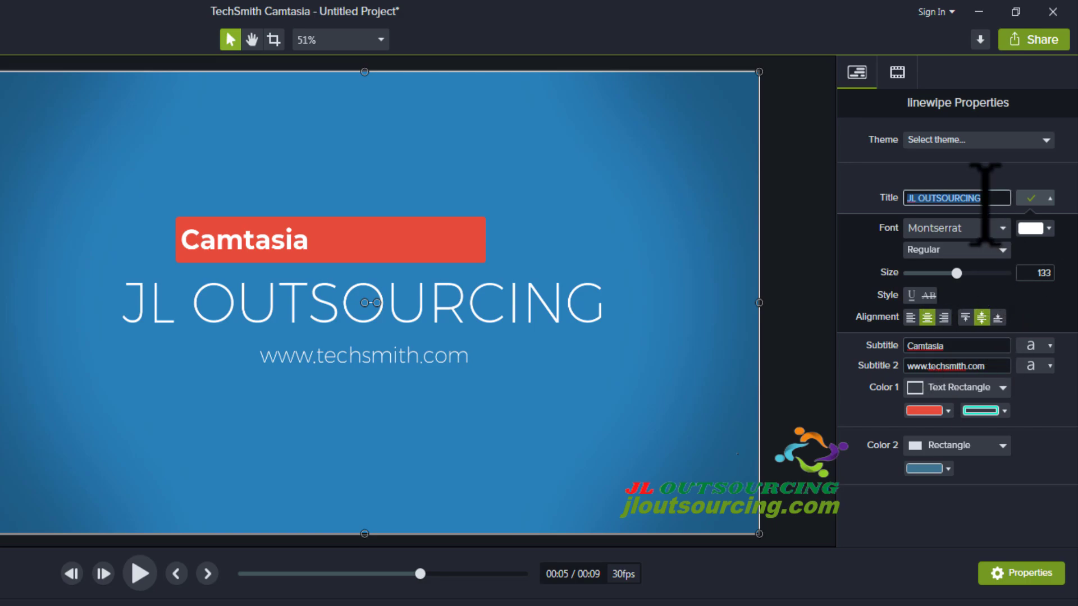
key(Tab)
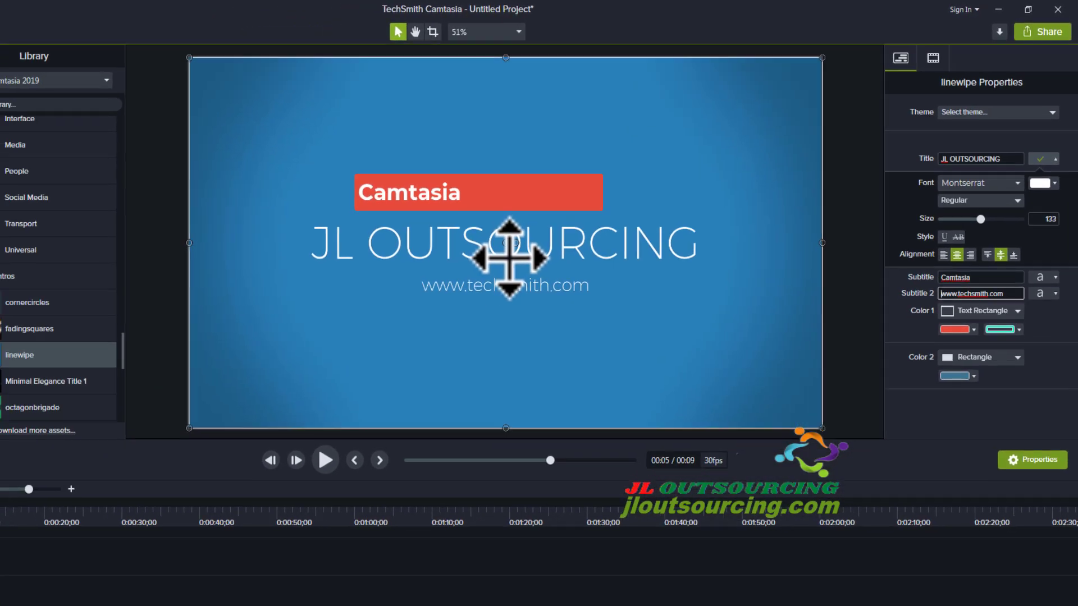
mouse_move(82, 439)
mouse_down()
mouse_move(5, 454)
mouse_move(73, 443)
mouse_up()
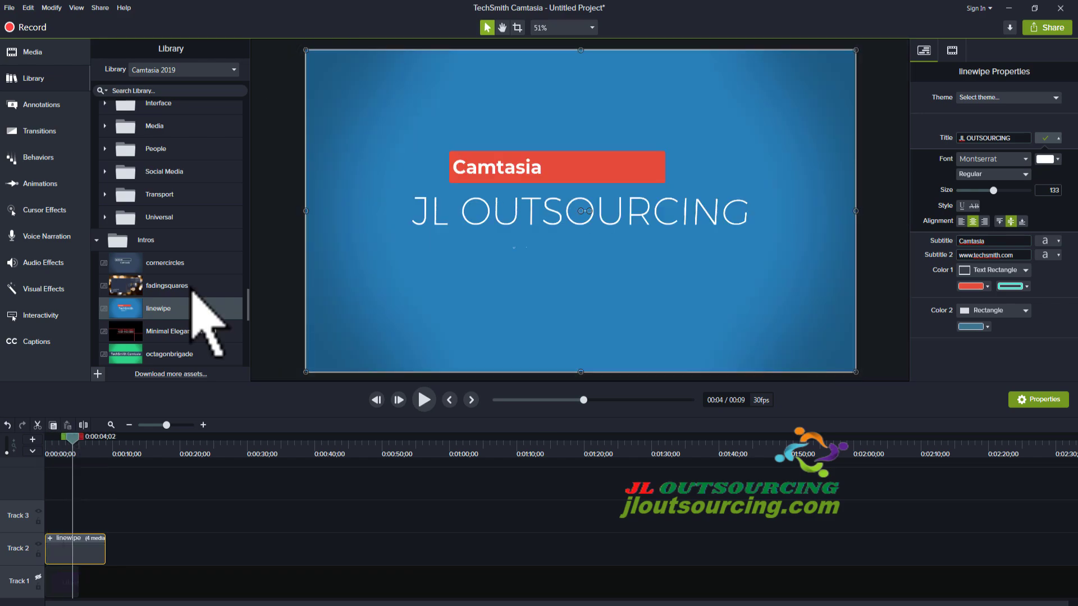
Step: Add the atthetop track from the Music Tracks folder to the start of Track 3, above the linewipe intro
scroll(249, 331, down, 2)
scroll(250, 337, down, 4)
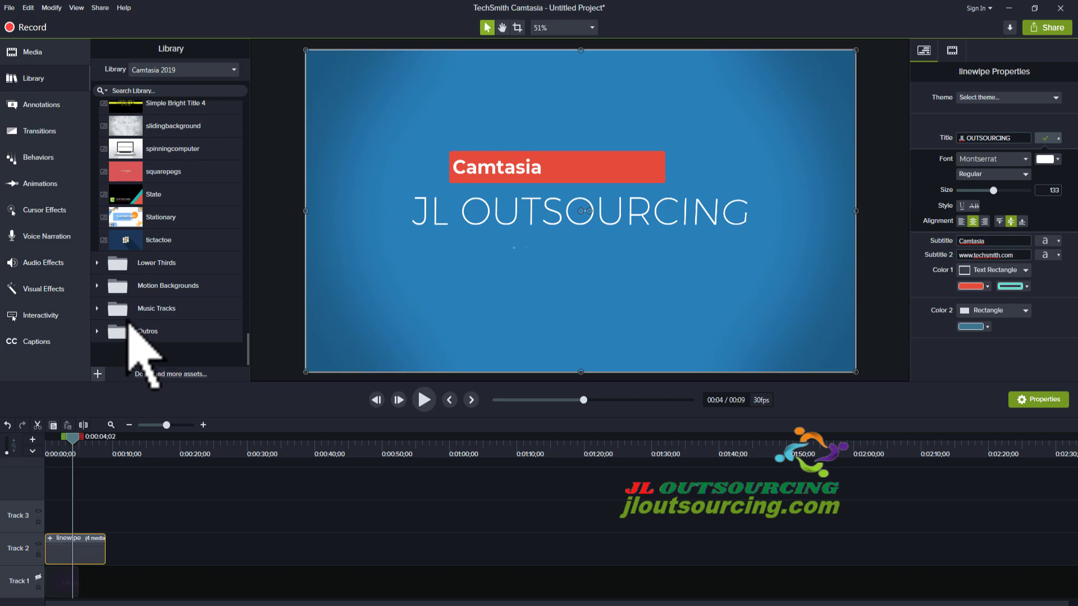
click(97, 309)
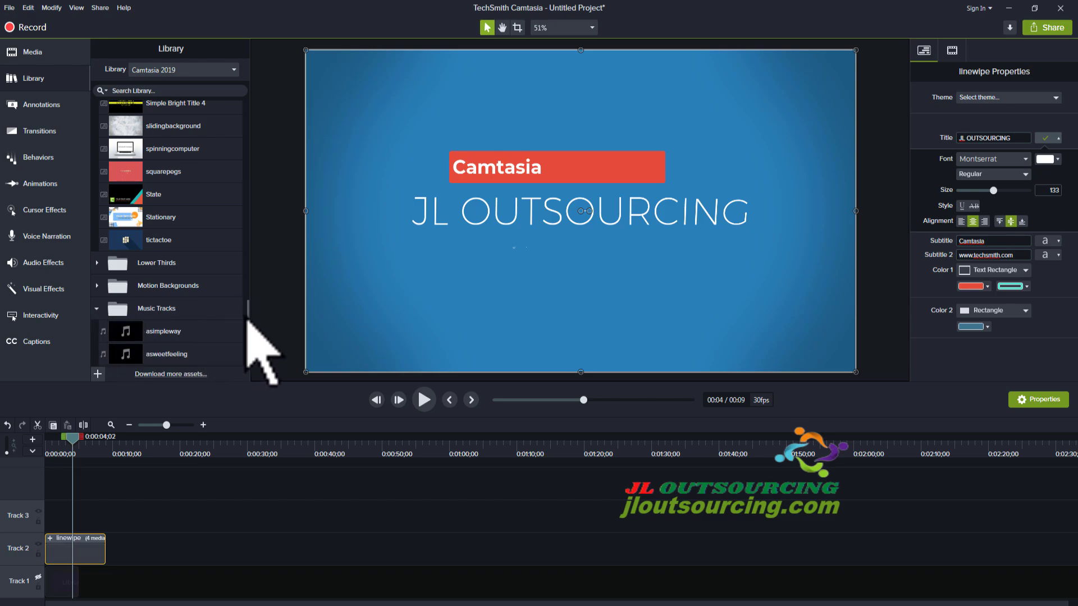
scroll(247, 328, down, 2)
scroll(249, 329, down, 1)
drag(158, 282, 107, 515)
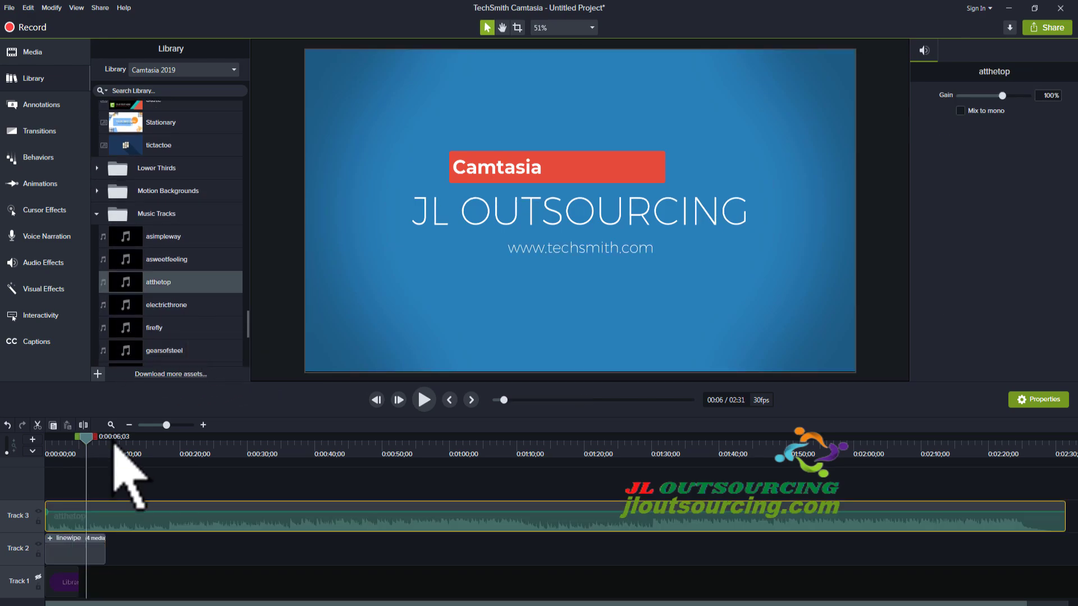
Step: Split the atthetop music, remove the part after 0:00:39;13, and shorten the music to end with the linewipe intro
drag(138, 439, 167, 449)
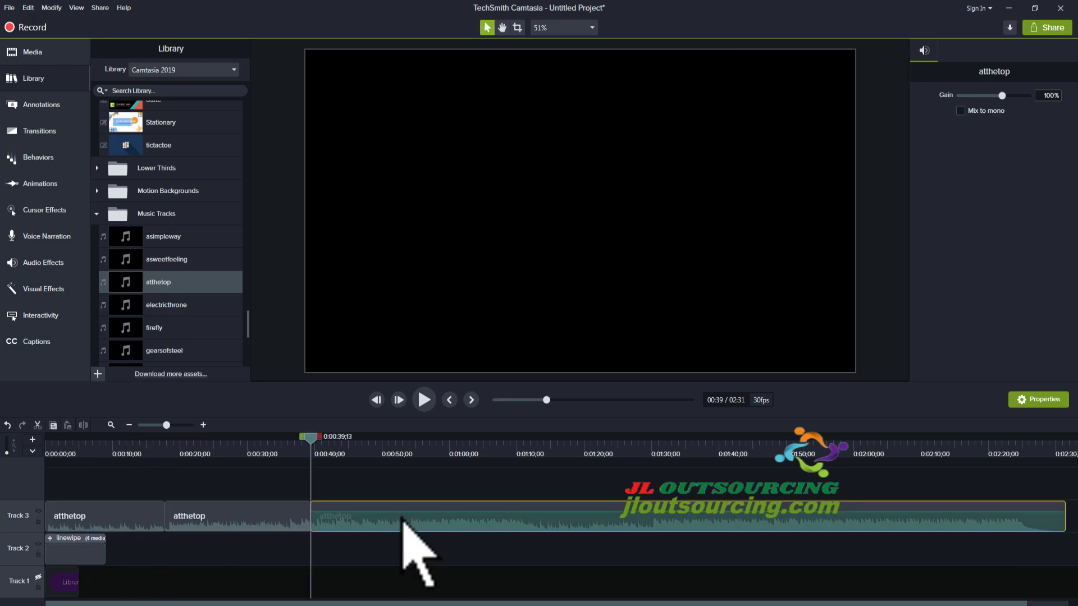
right_click(402, 516)
click(431, 340)
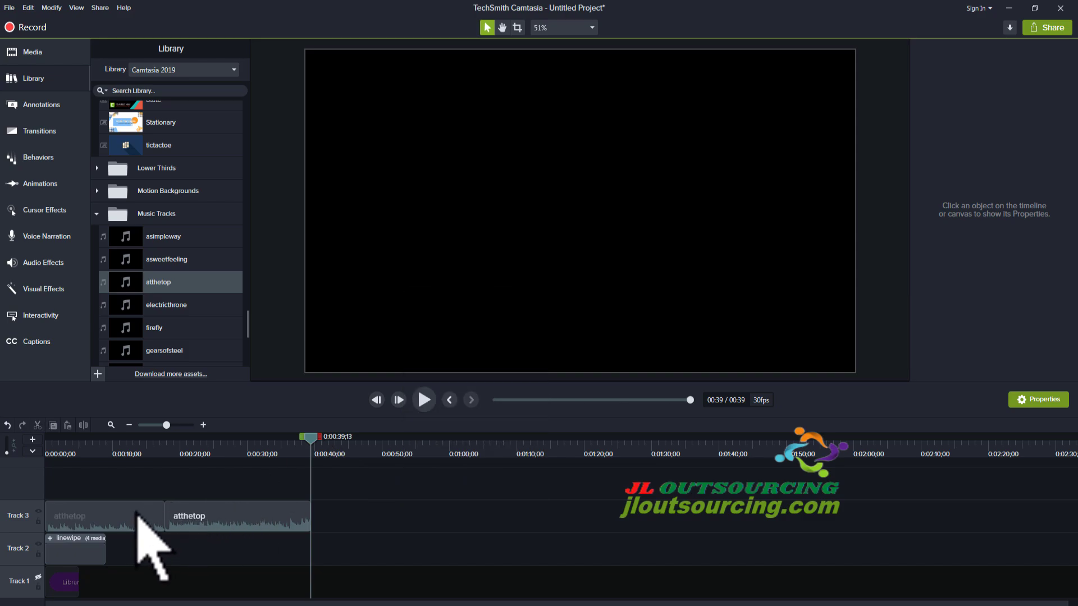
drag(165, 513, 107, 512)
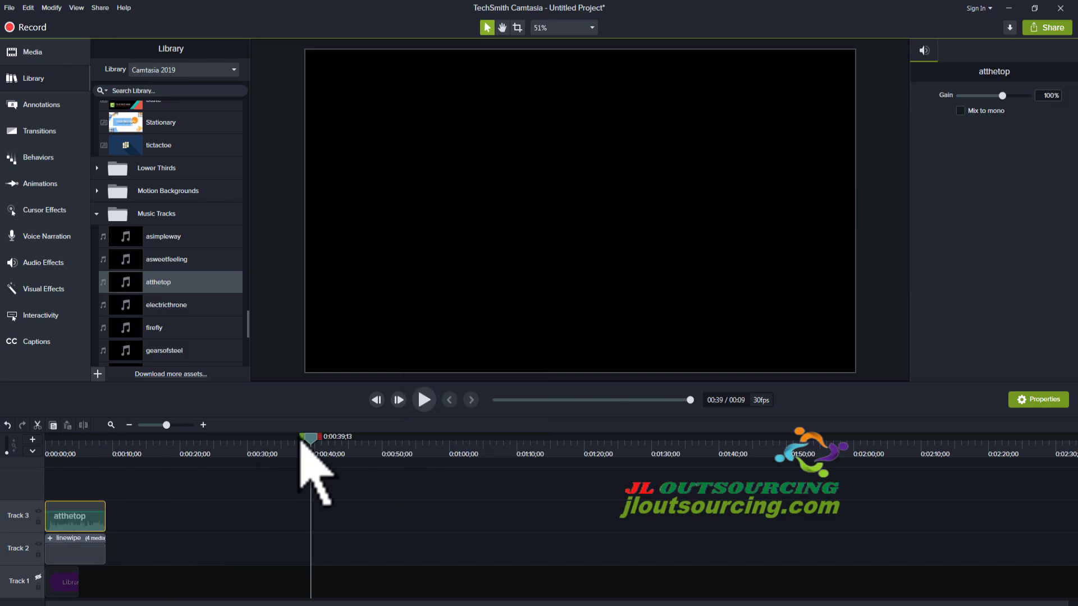
drag(313, 442, 82, 461)
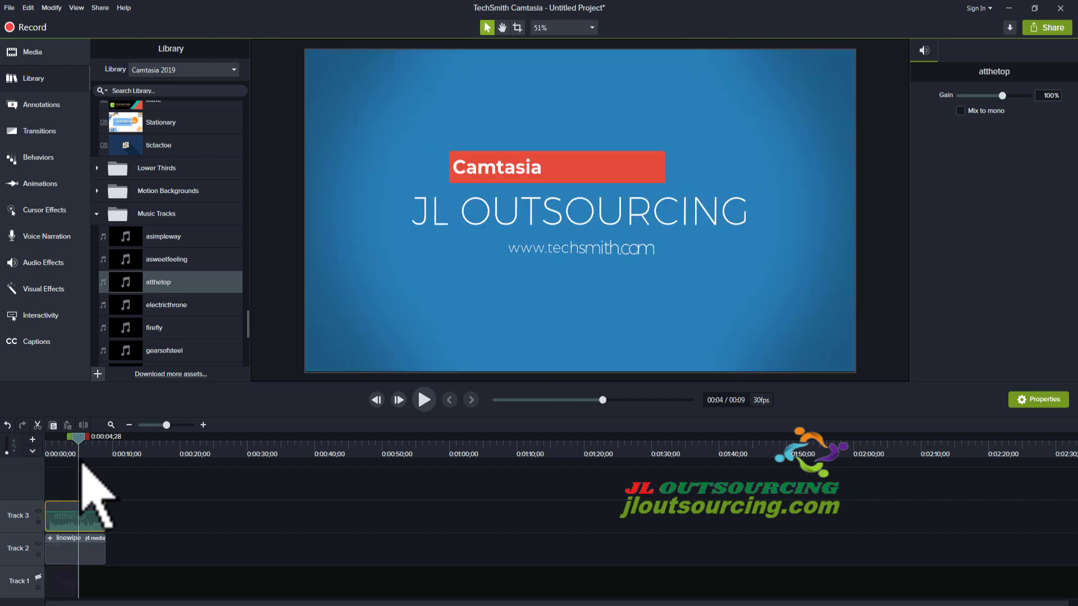
Step: Look through the remaining music tracks and the Outros folder, and open the source for downloading more assets
drag(247, 325, 247, 361)
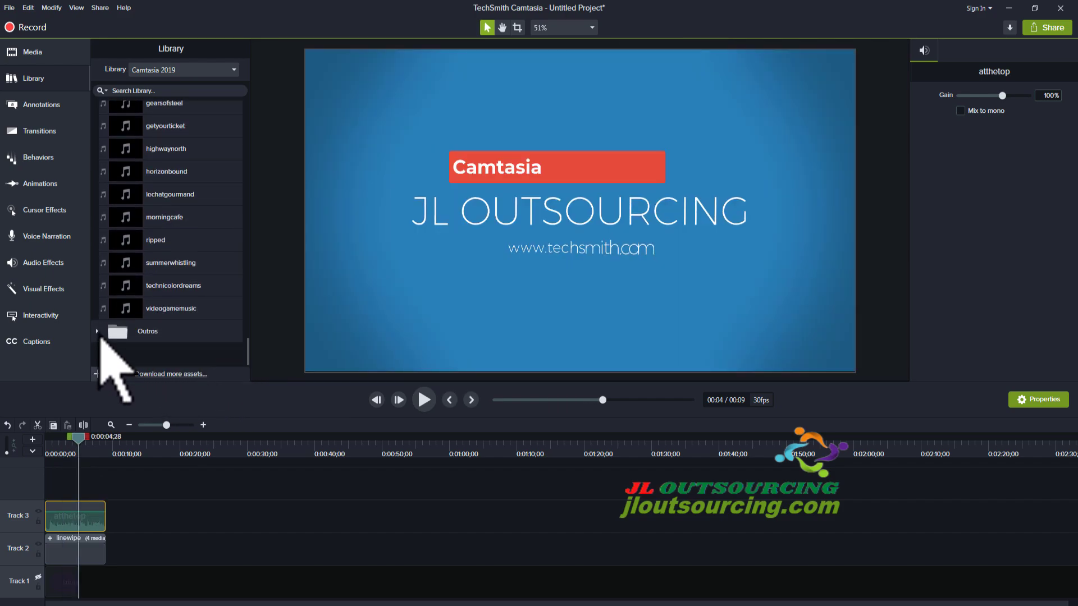
click(98, 332)
scroll(123, 348, down, 1)
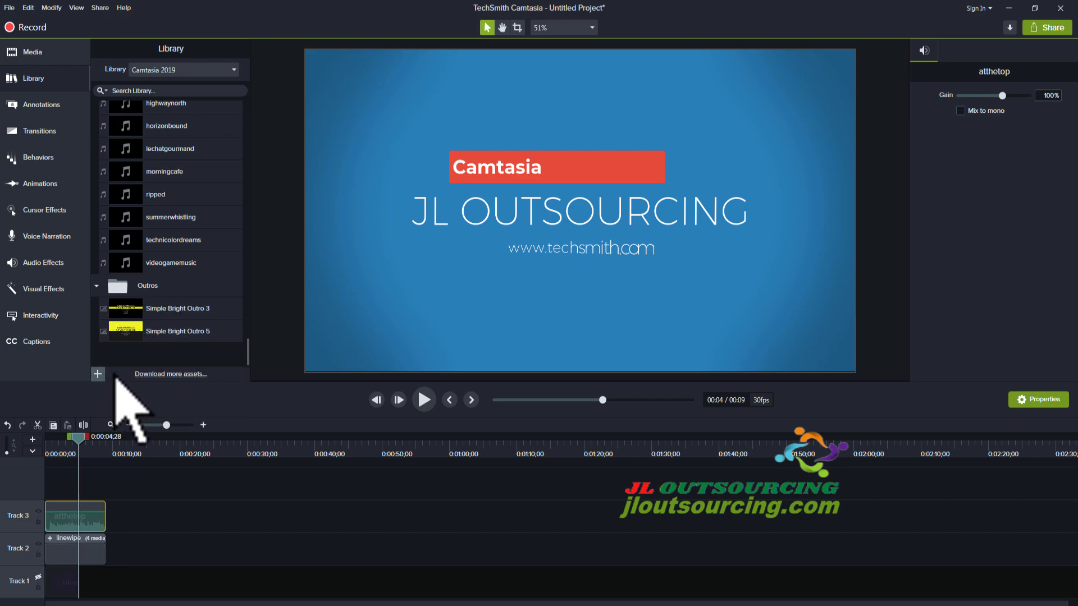
click(161, 374)
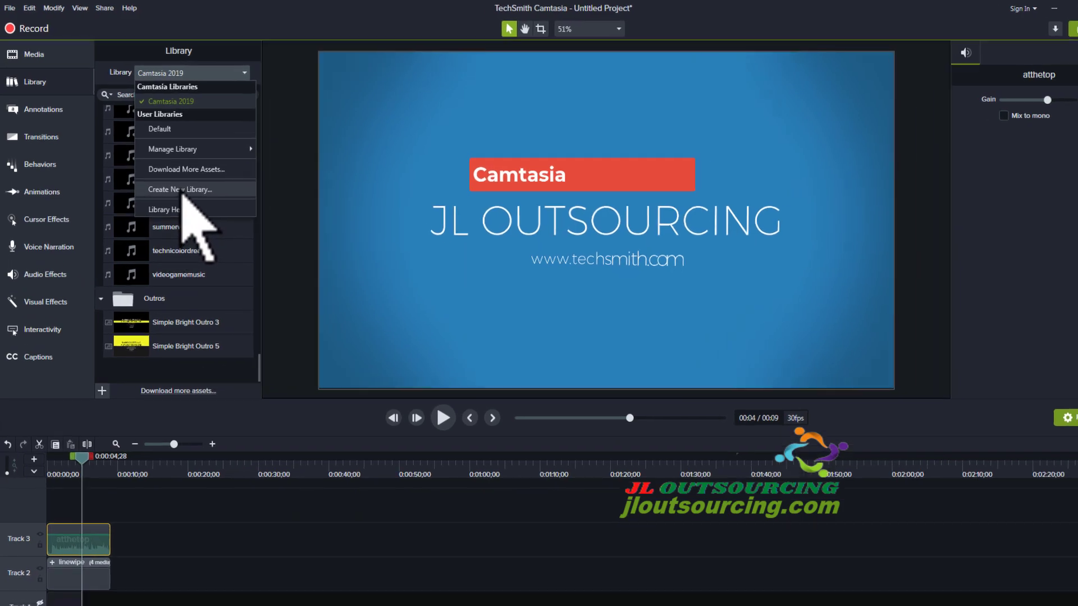
Step: Create a new library named "JL Project" starting from Blank and keep it as the current library
click(234, 68)
click(236, 69)
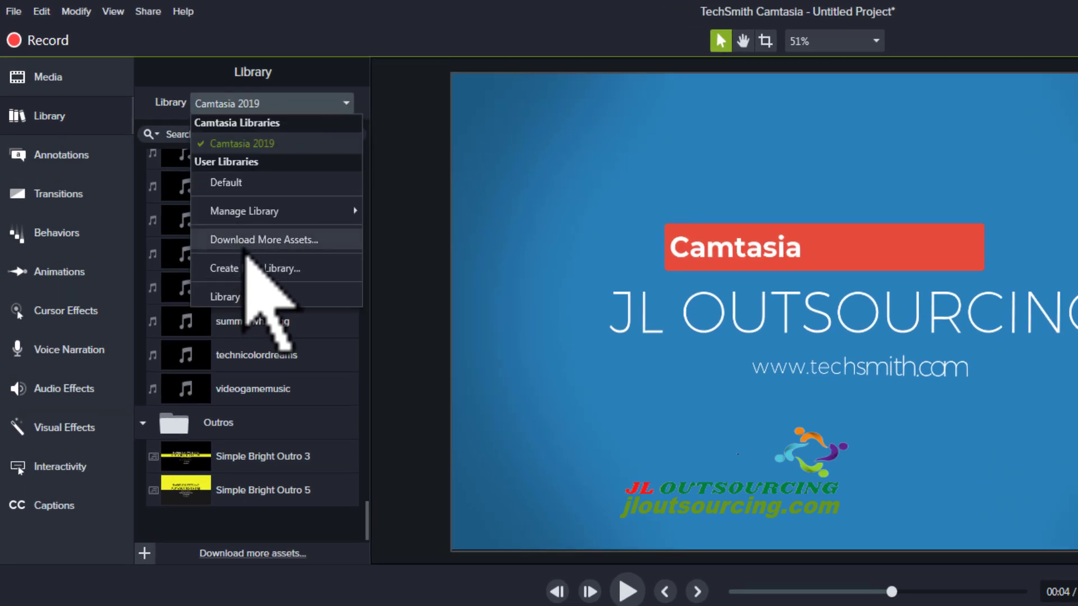
click(293, 268)
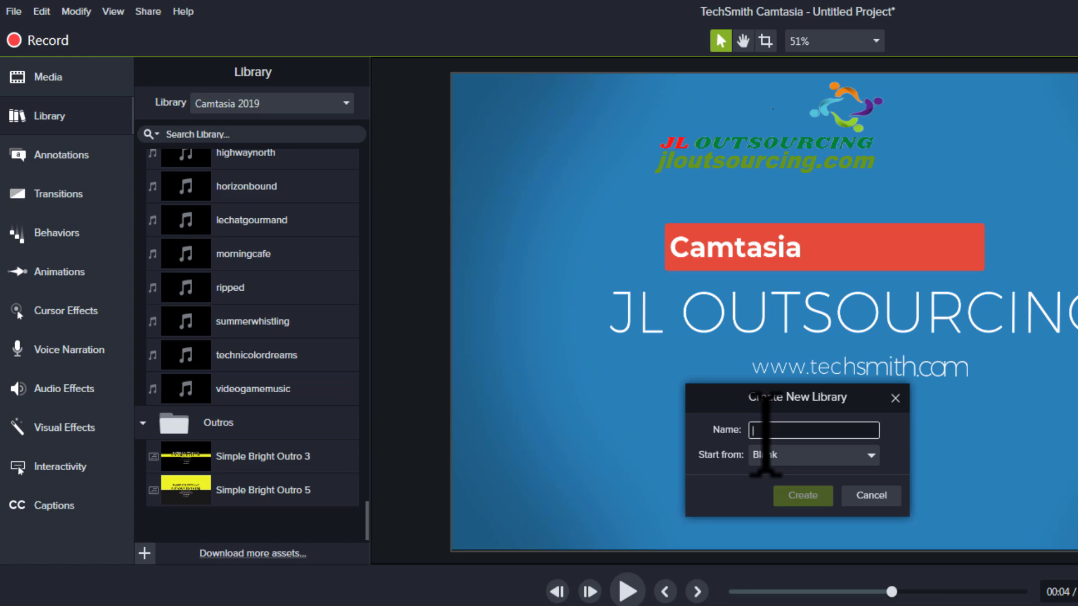
text(JL Project)
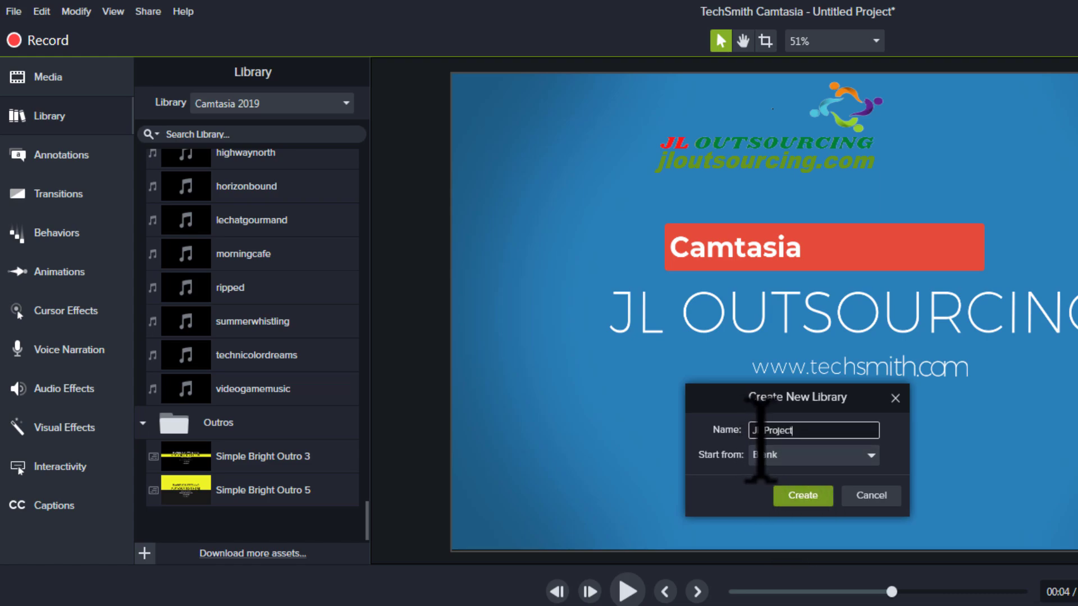
click(791, 457)
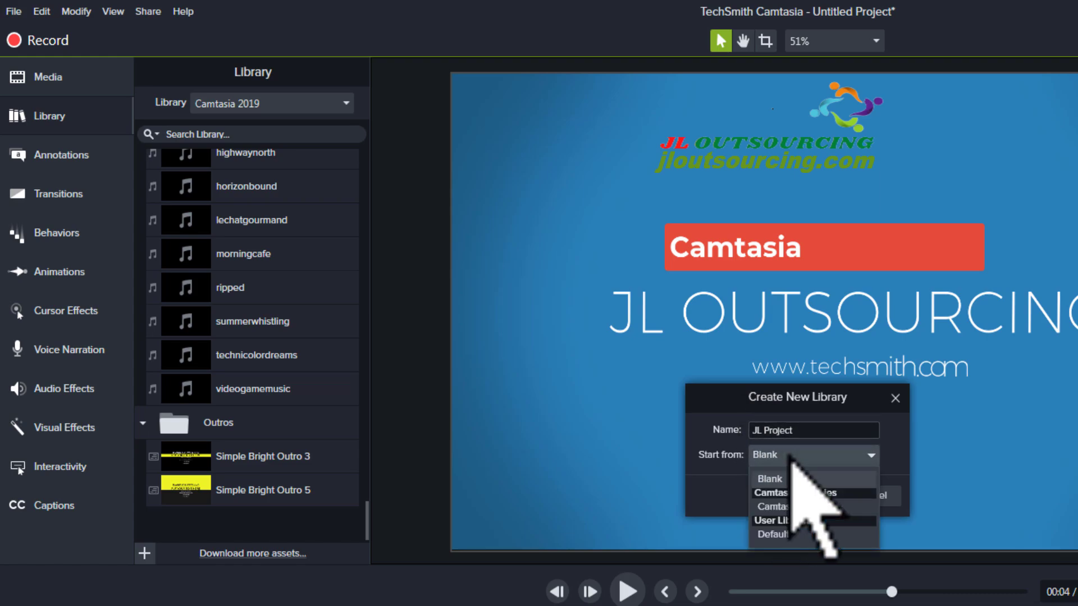
click(788, 524)
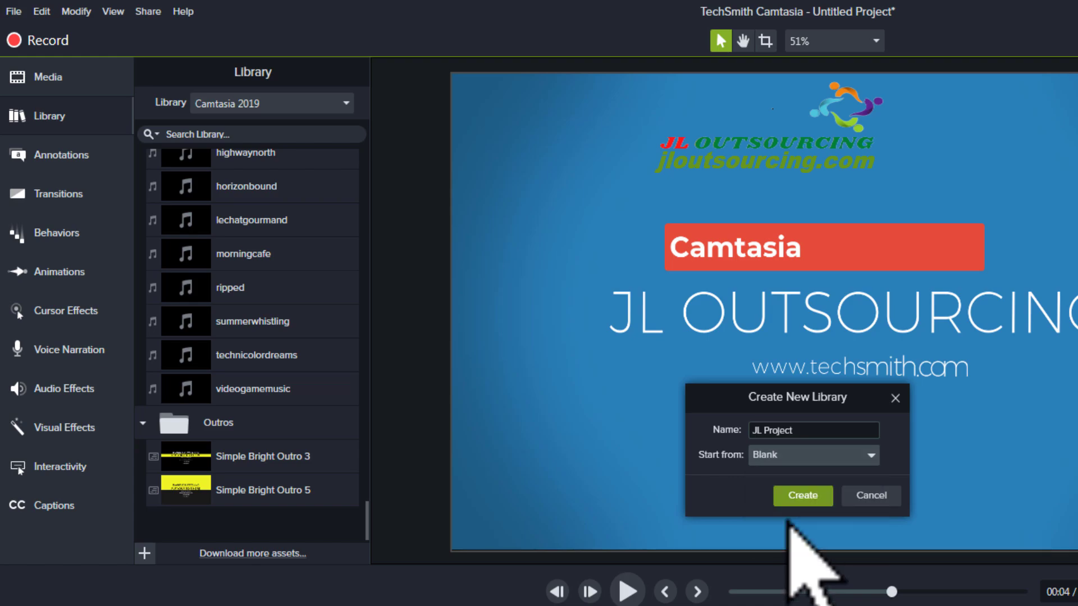
scroll(870, 460, down, 1)
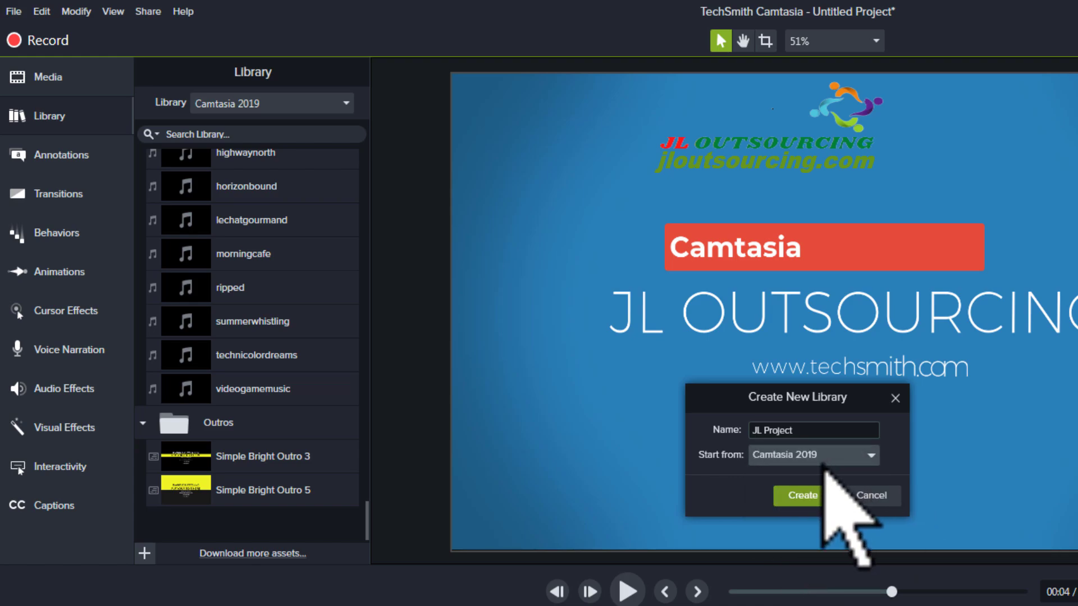
click(872, 456)
click(765, 478)
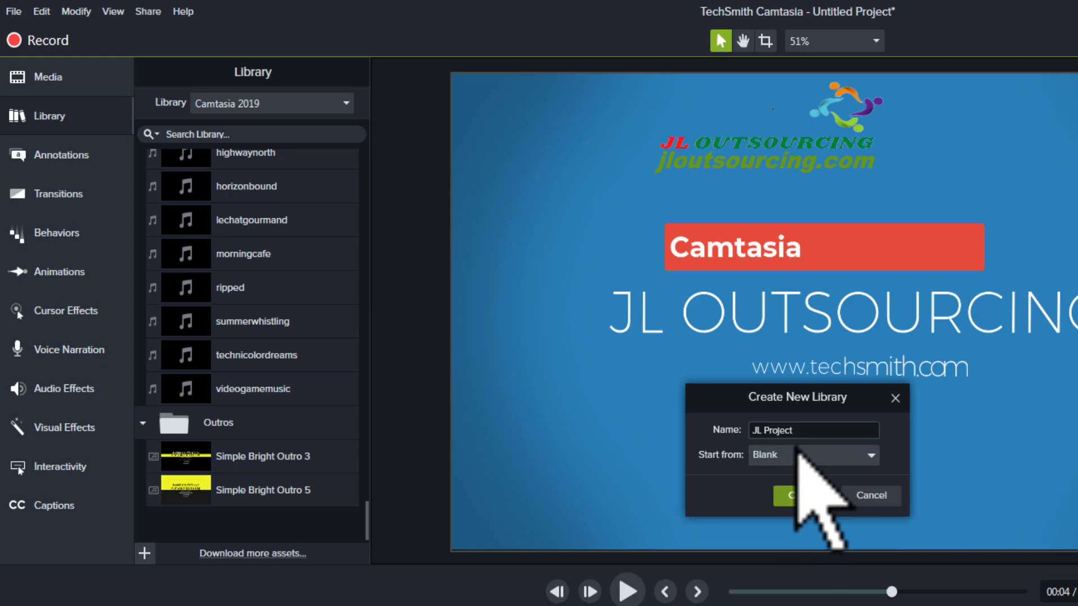
click(804, 495)
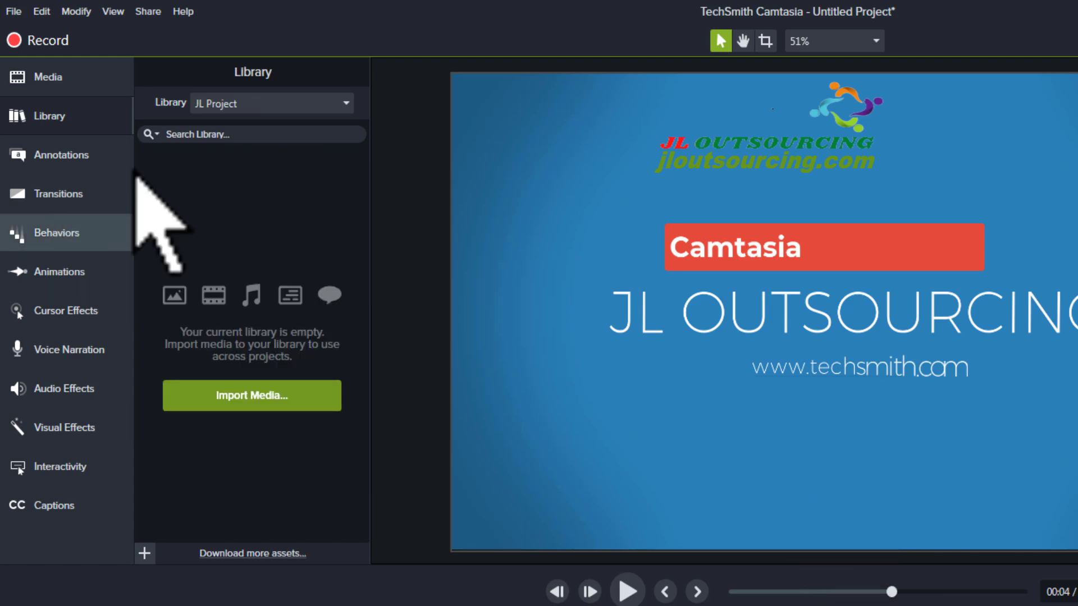
click(348, 105)
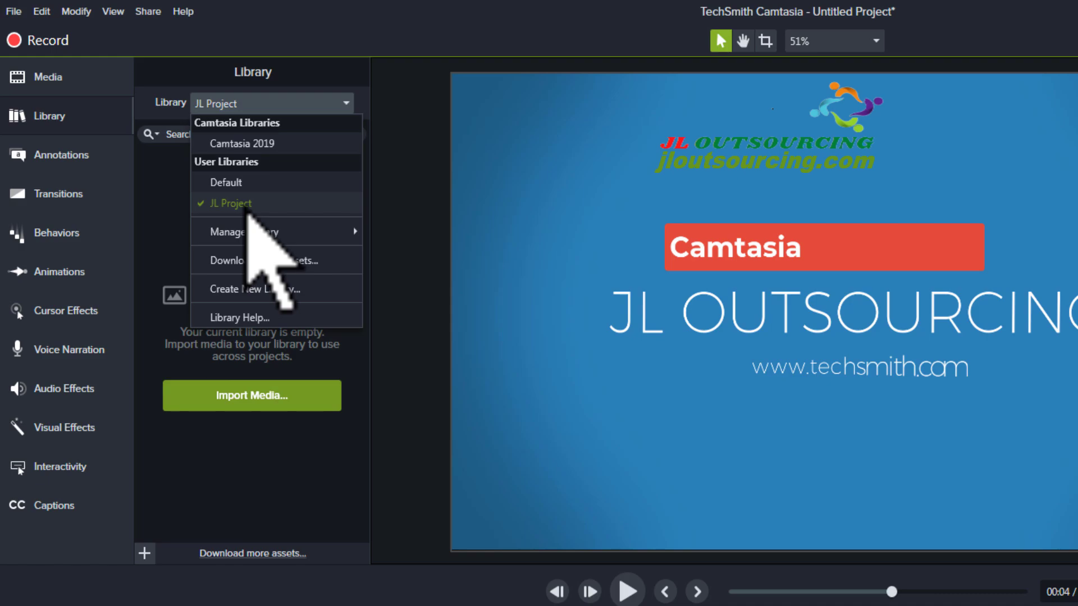
click(248, 212)
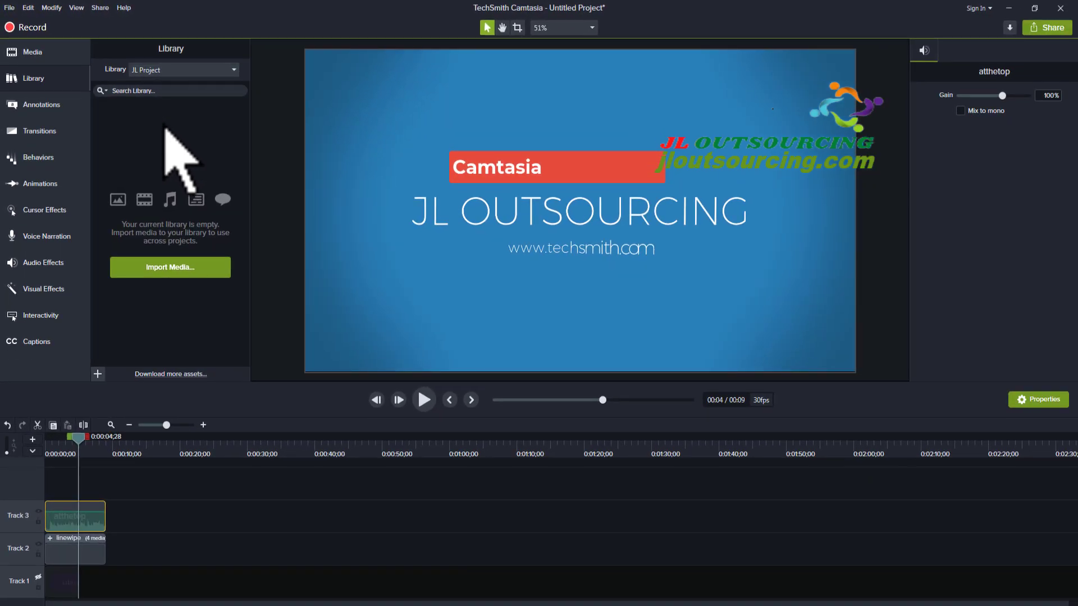
Step: Add the atthetop and linewipe clips together to the JL Project library under the name "Intro"
click(97, 481)
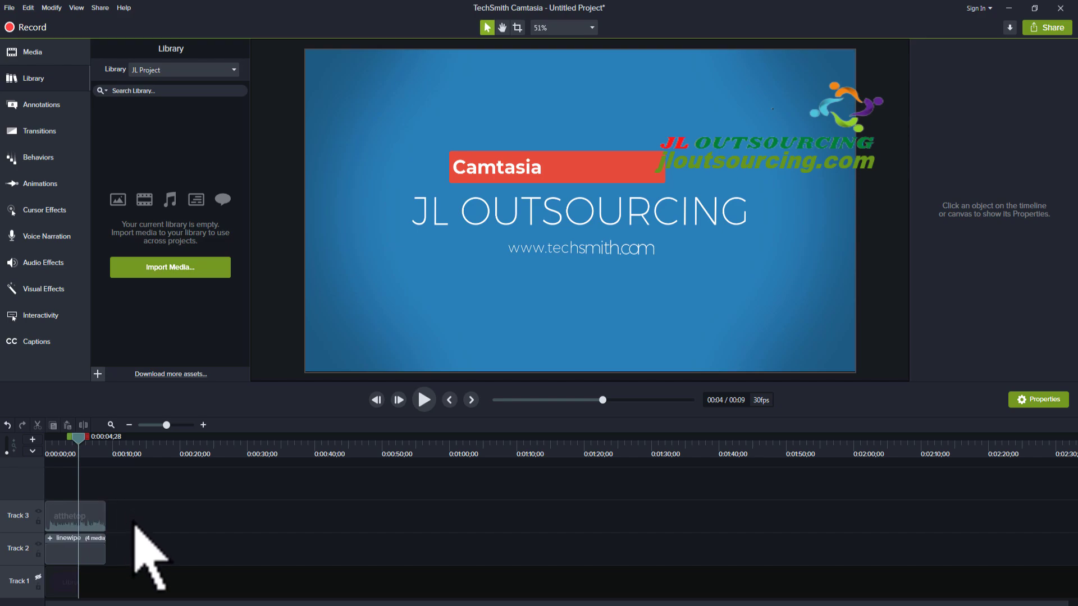
drag(134, 587, 53, 497)
right_click(101, 517)
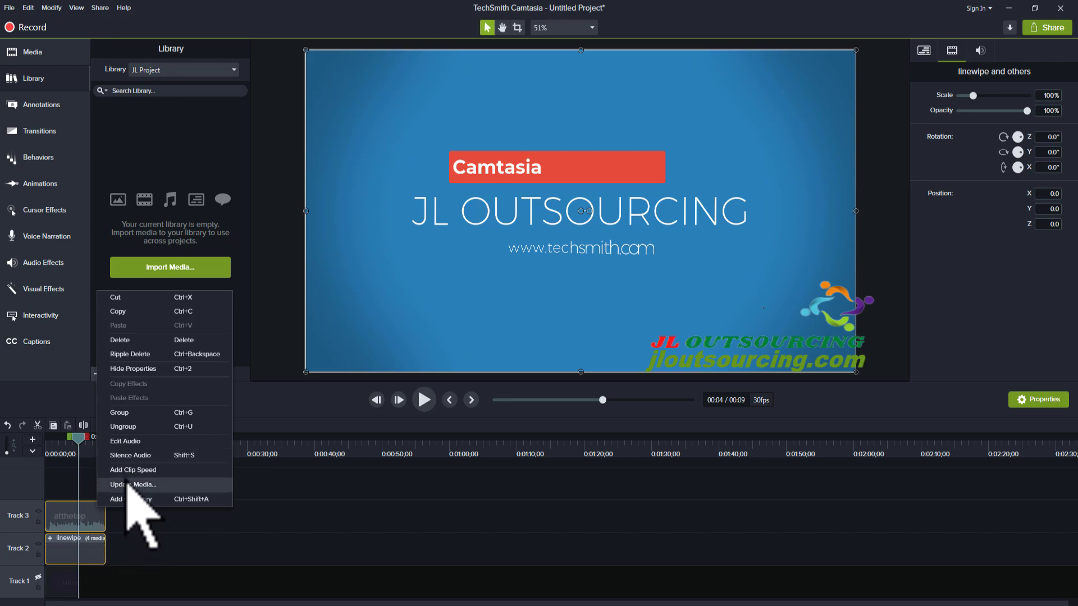
click(150, 501)
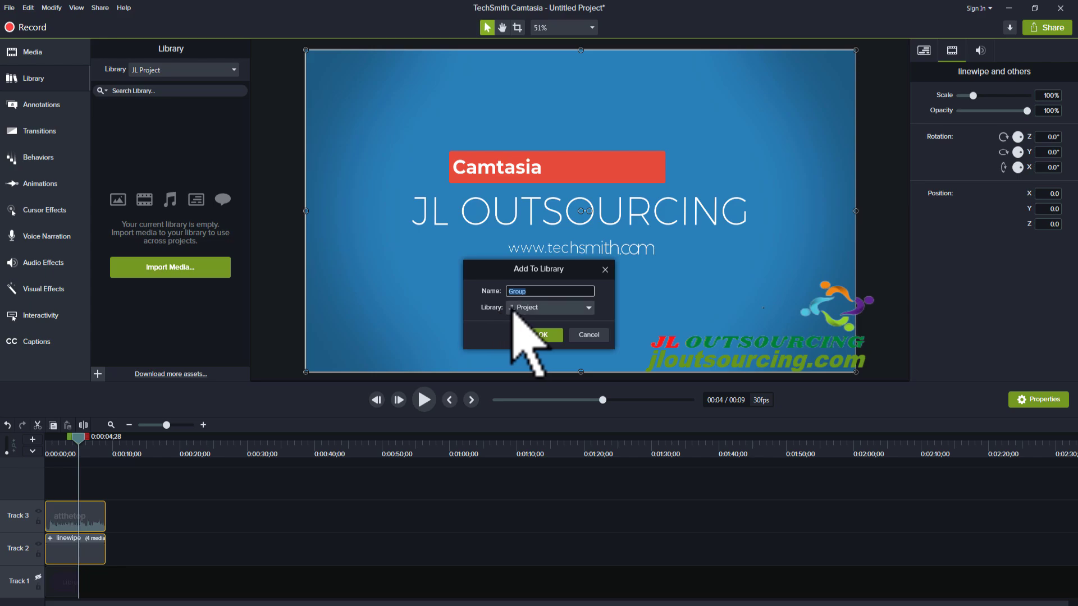
click(591, 310)
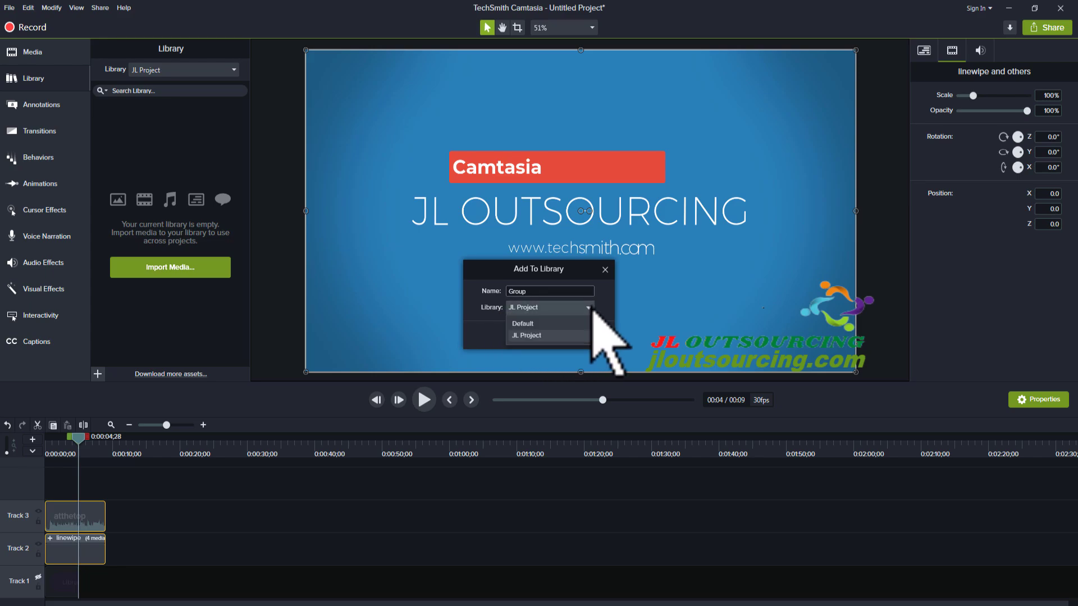
click(525, 335)
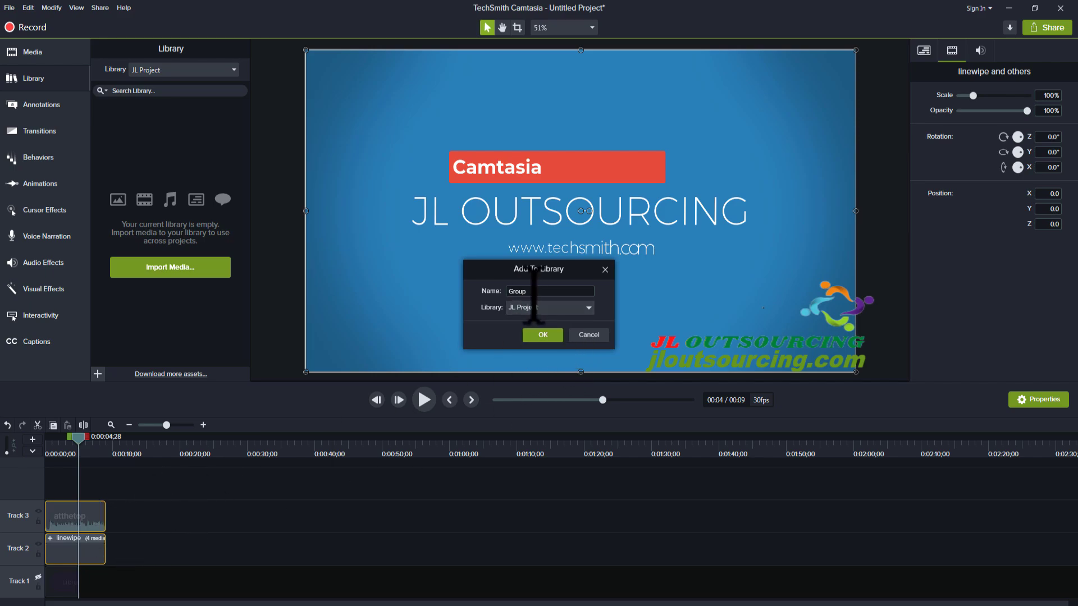
text(Intro)
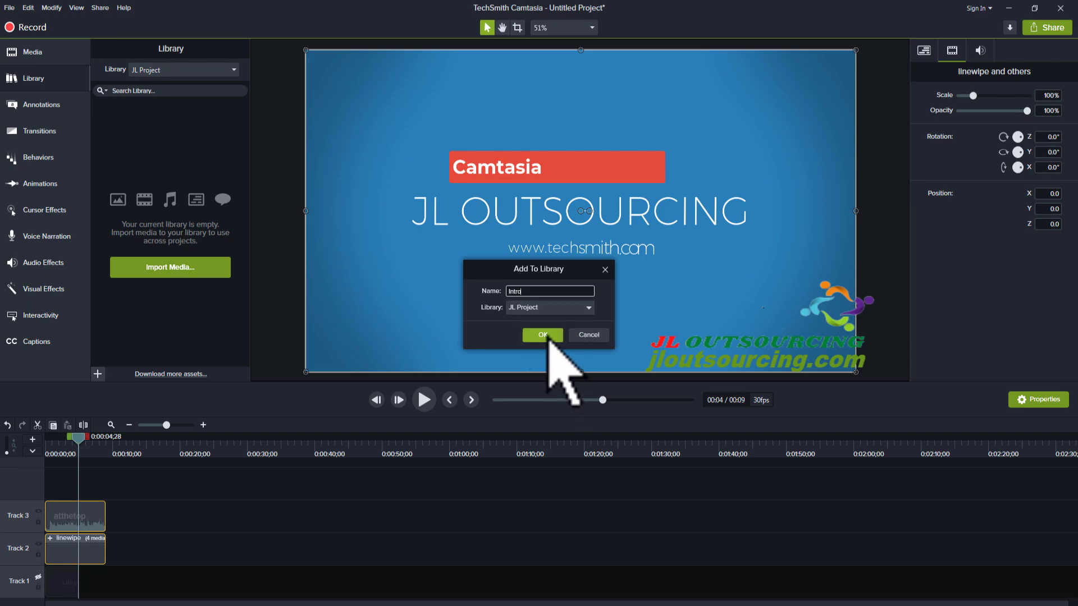
click(544, 337)
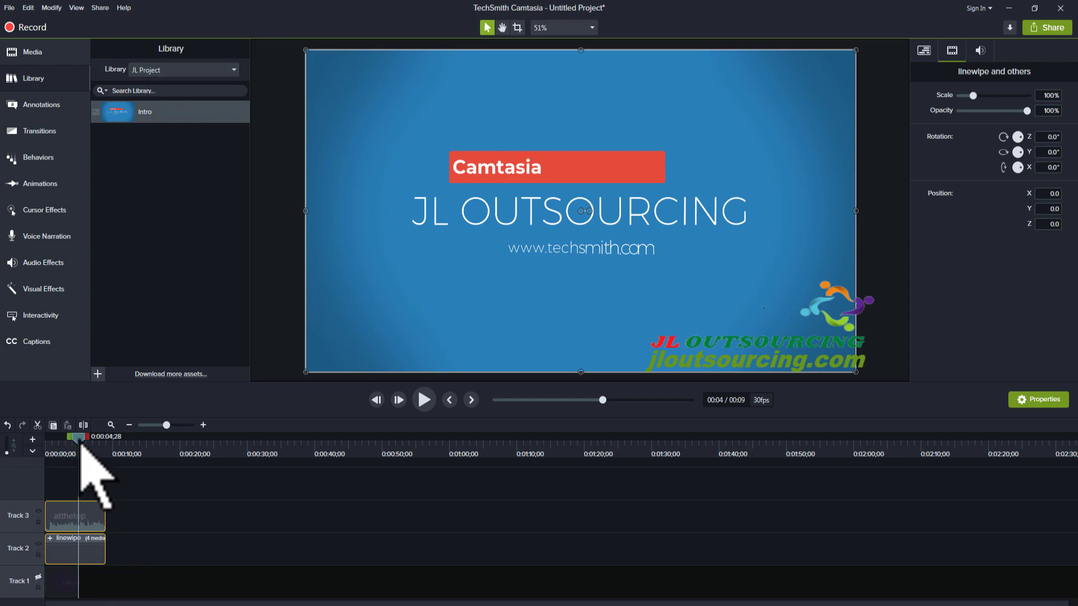
Step: Add the Intro asset from the JL Project library to the timeline at 0:00:22;13
drag(79, 440, 198, 445)
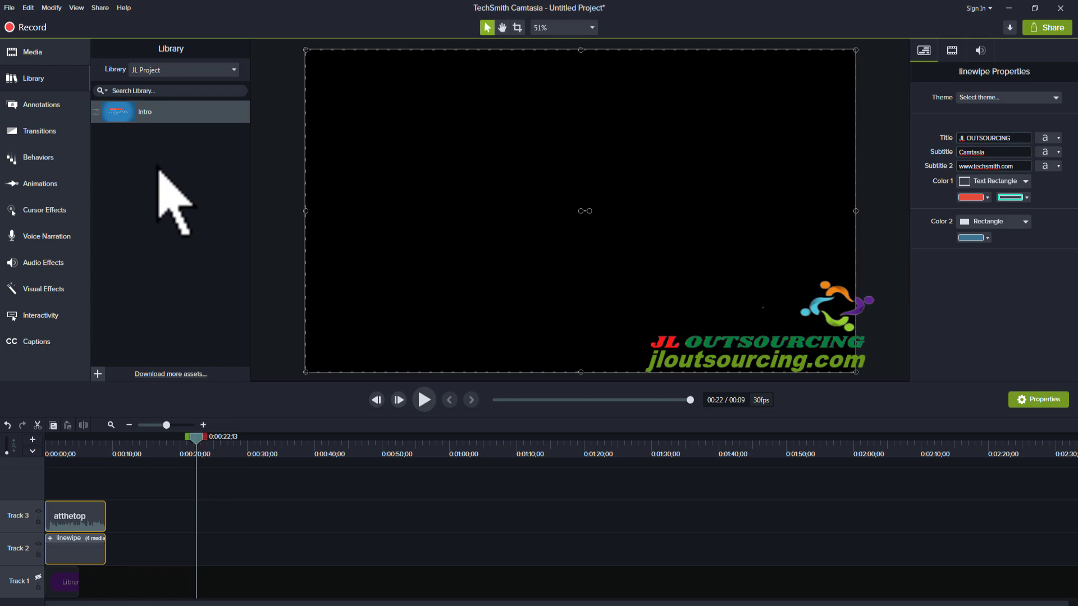
right_click(138, 117)
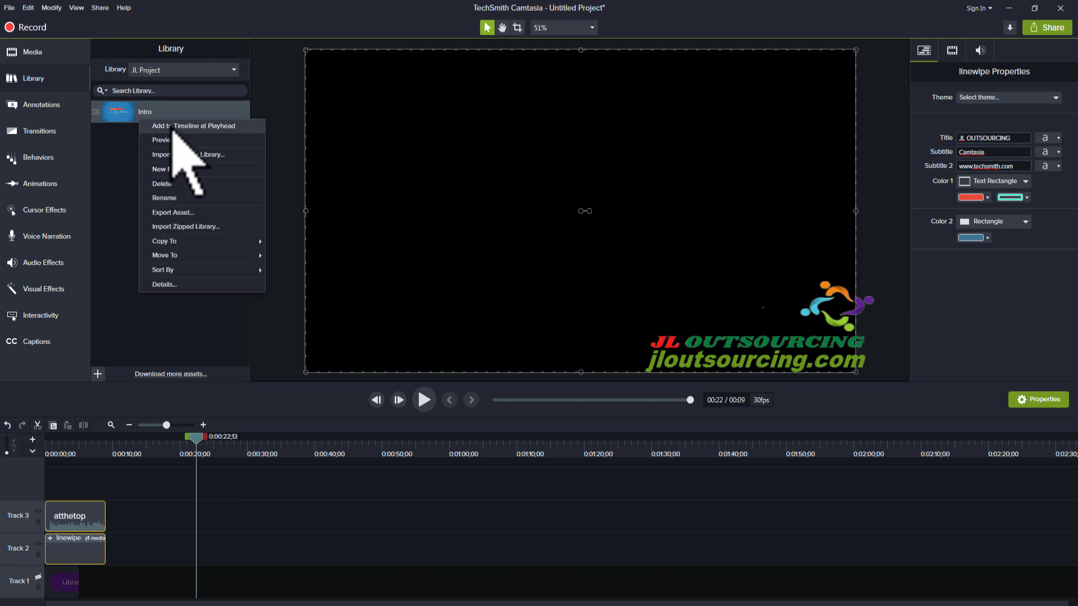
click(178, 130)
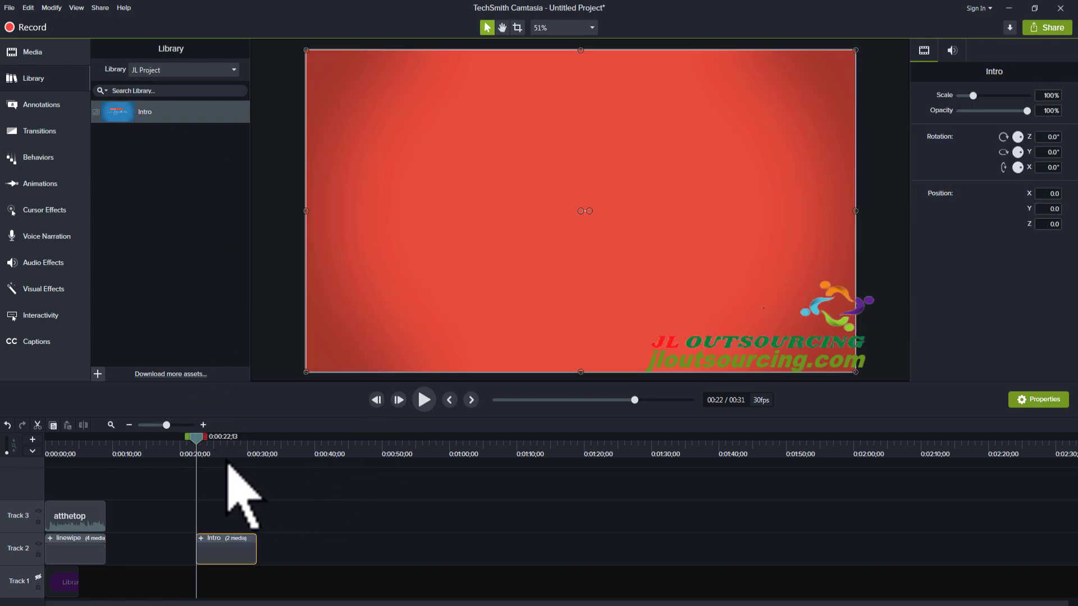
Step: Check the placed Intro clip at 0:00:27;03 and import facebook logo.png into the project's media
drag(200, 446, 230, 443)
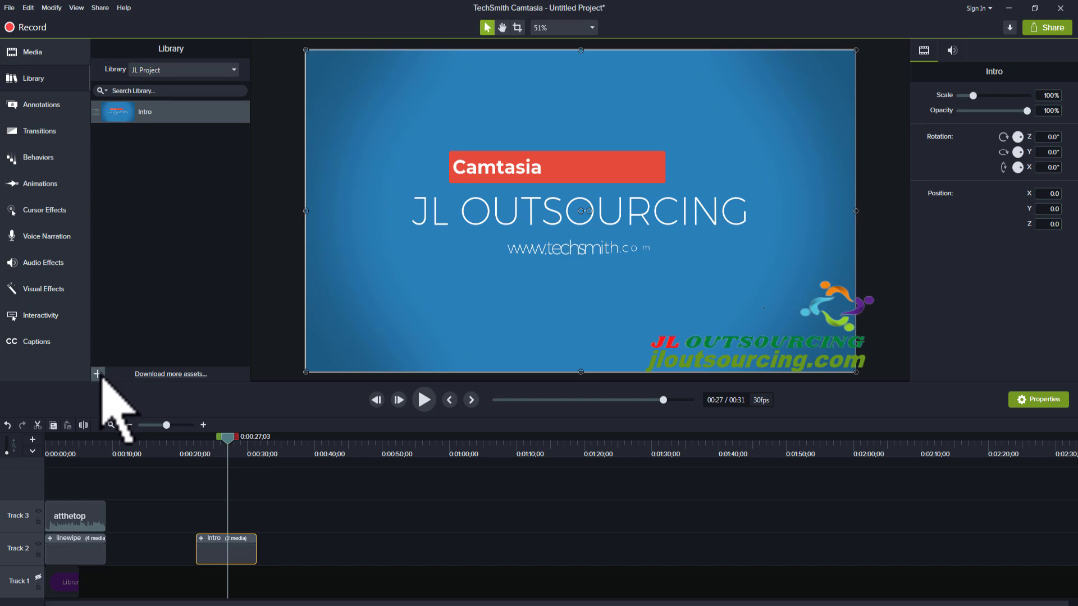
click(98, 374)
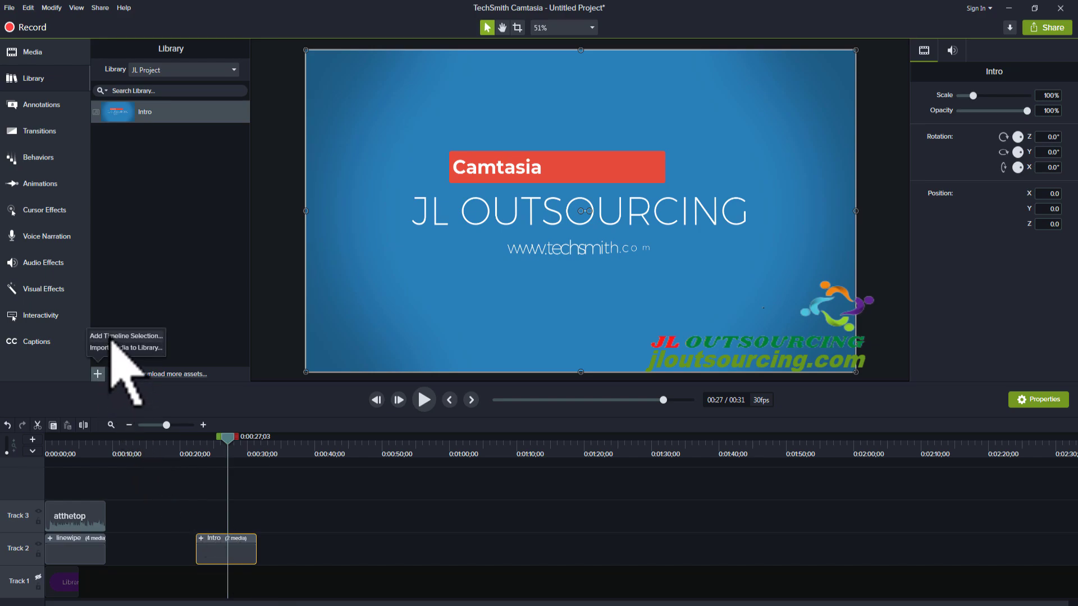
click(31, 53)
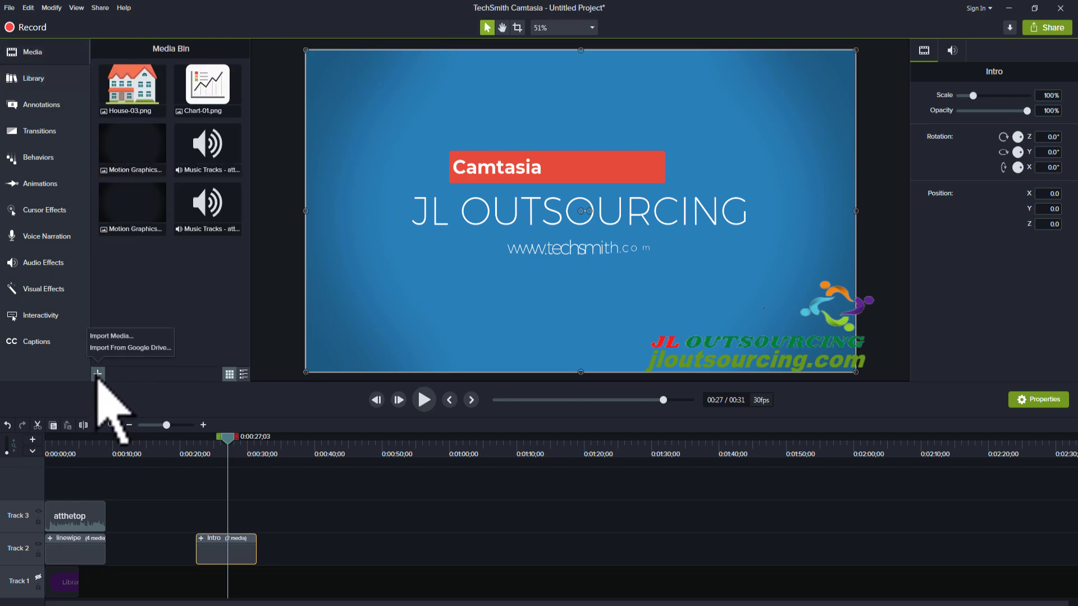
click(107, 337)
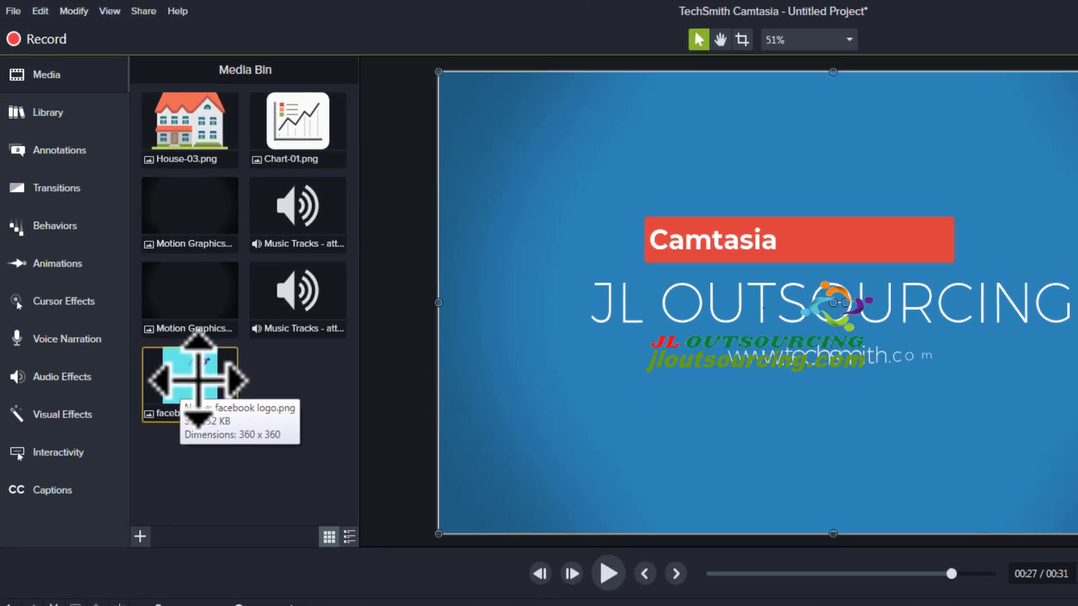
Step: Add the imported facebook logo.png to the JL Project library
right_click(135, 265)
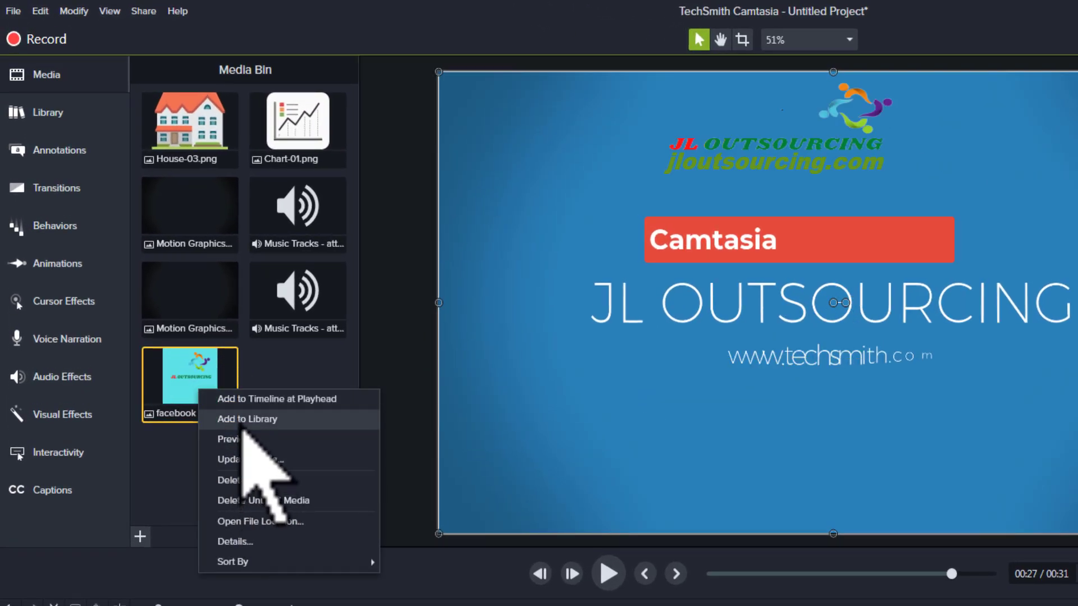
click(268, 423)
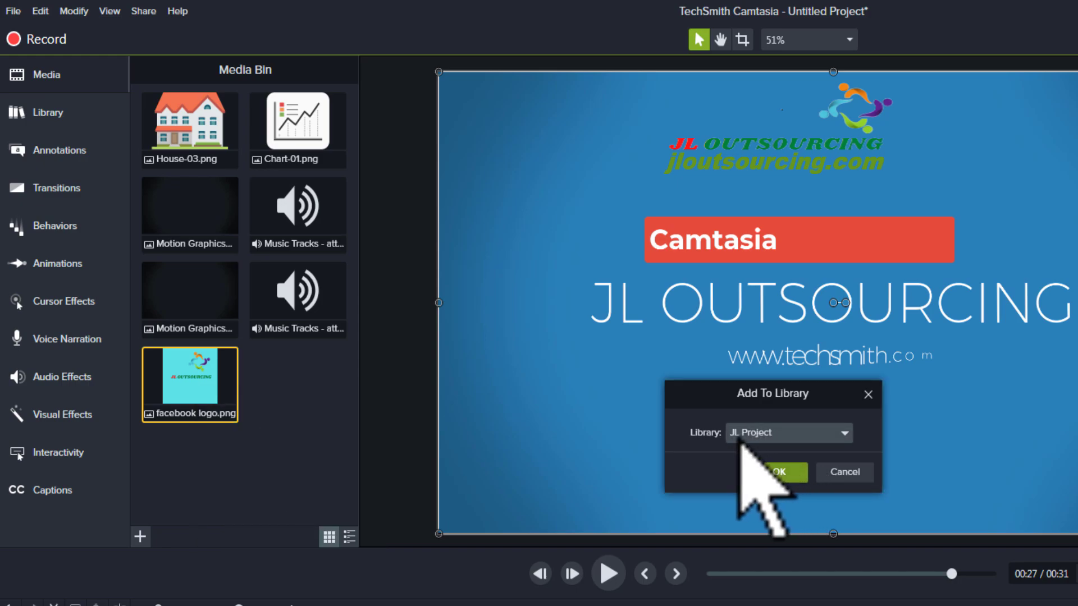
click(780, 472)
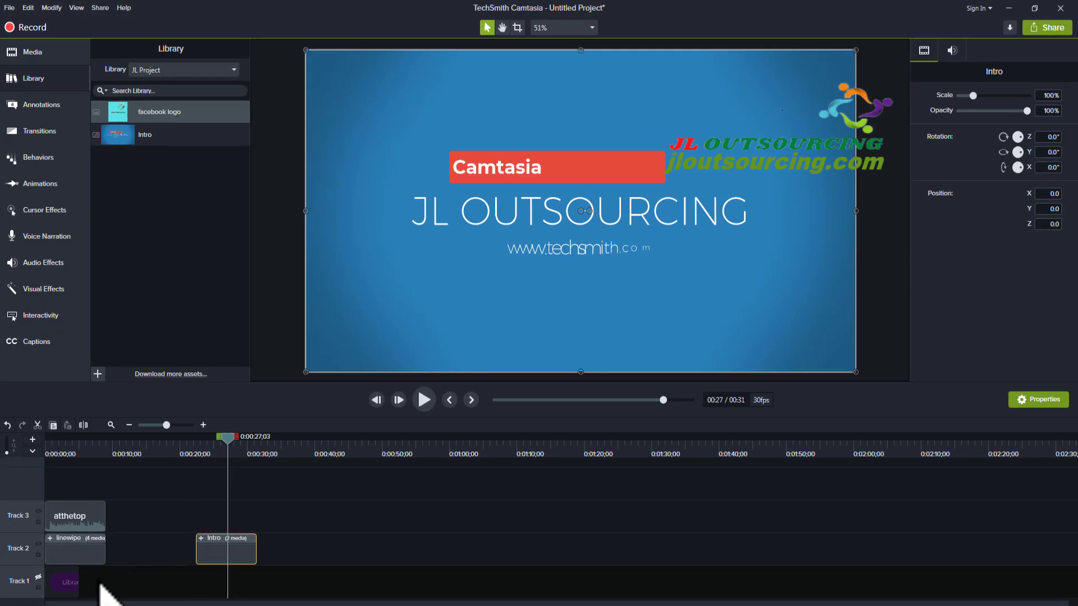
Step: Move the purple Library callout from Track 1 to Track 4 and extend it to end at about 0:00:17
click(66, 587)
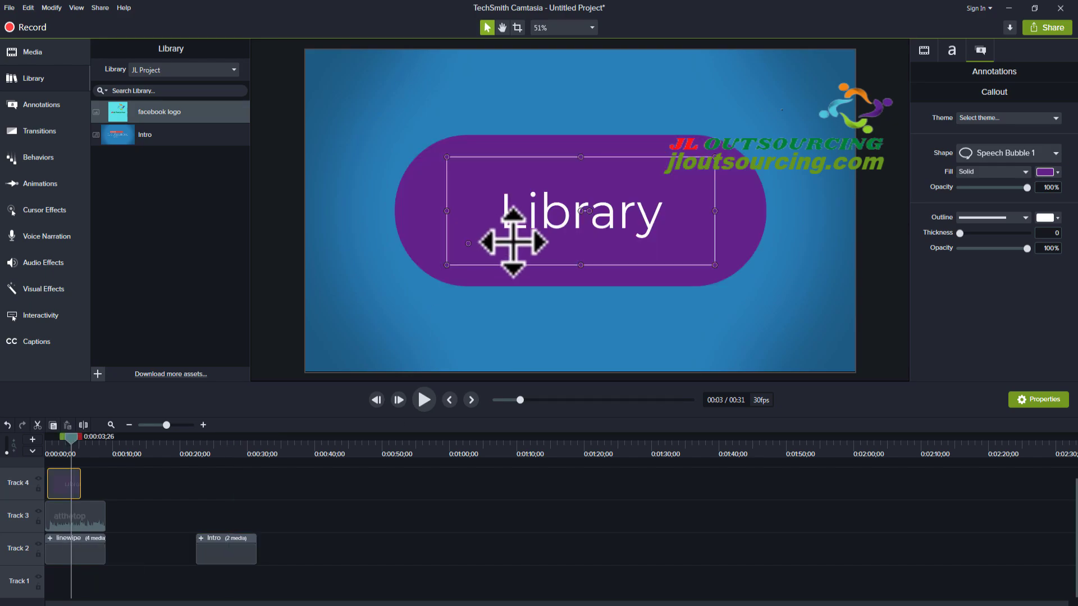
click(722, 300)
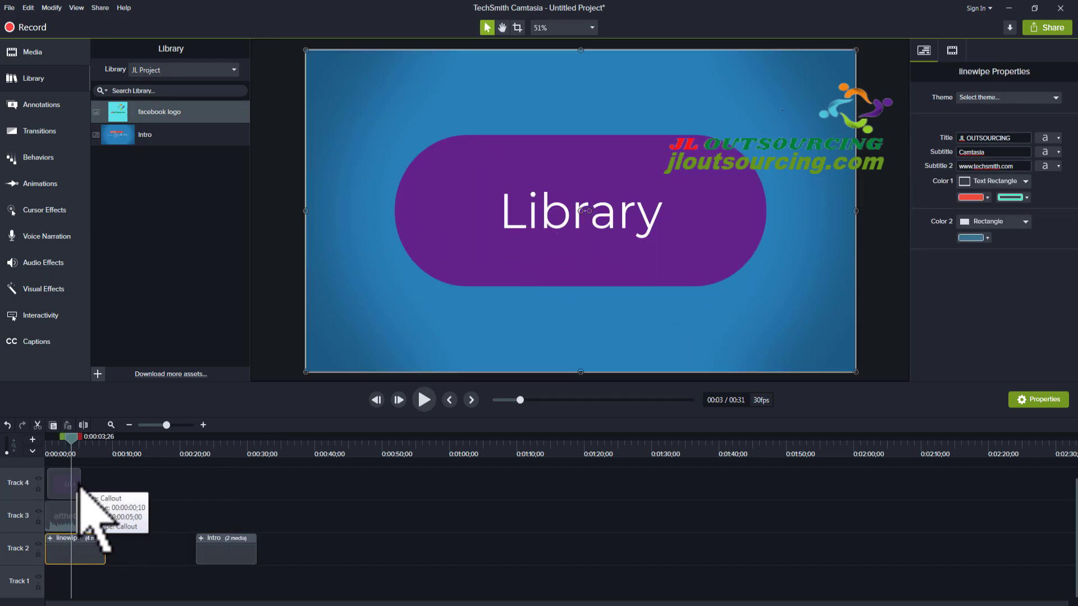
drag(79, 482, 168, 483)
drag(79, 432, 51, 443)
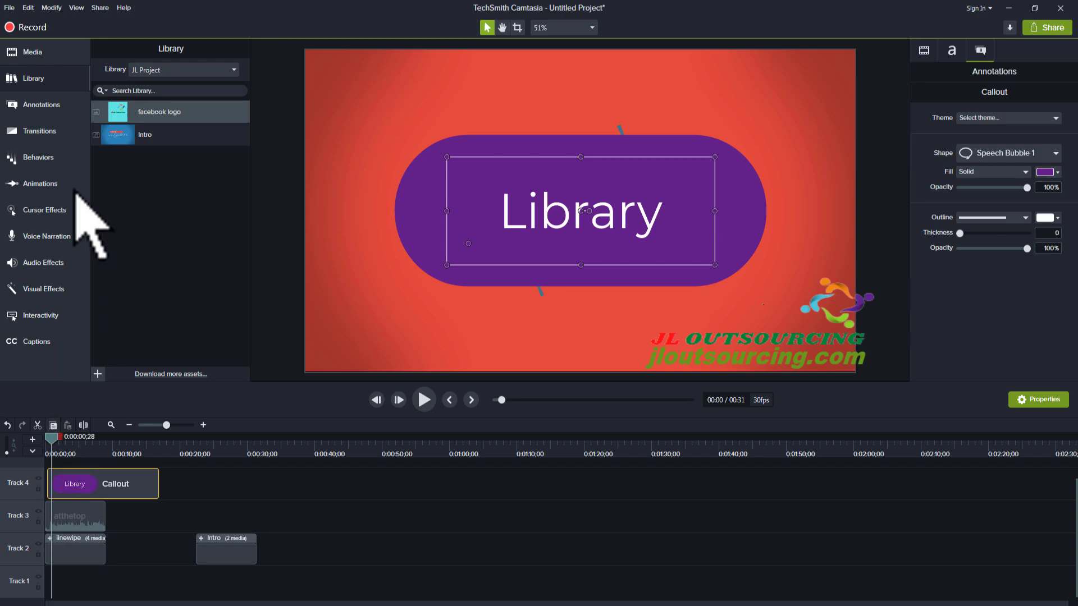
Step: Apply a behavior and a Fade transition at both ends of the Library callout on Track 4, and play it back
click(35, 158)
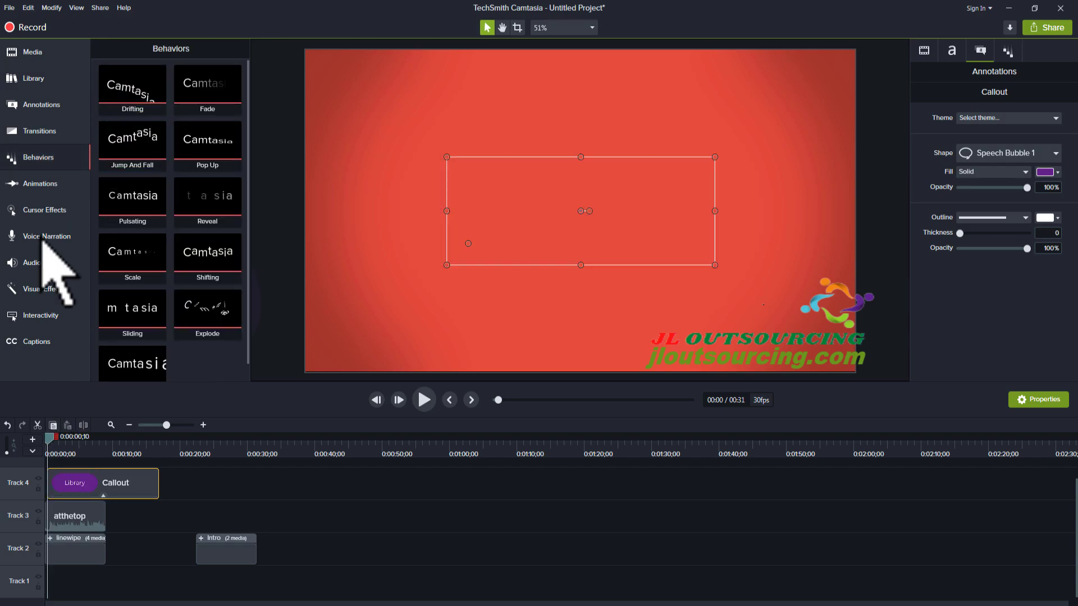
click(39, 133)
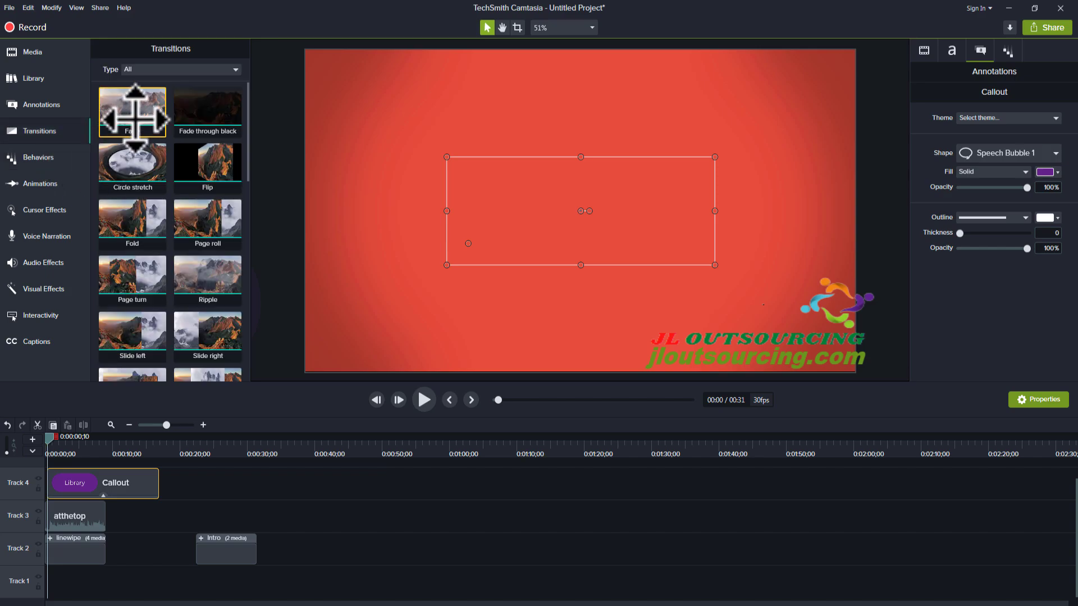
click(424, 400)
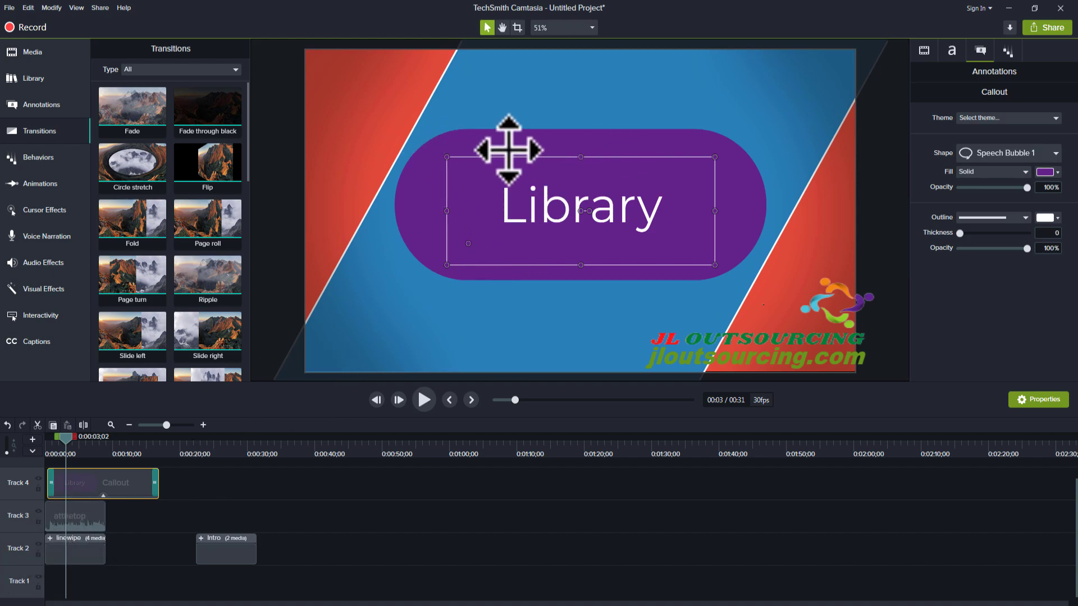
Step: Add the animated Library callout to the JL Project library under the name "Callout2"
right_click(107, 492)
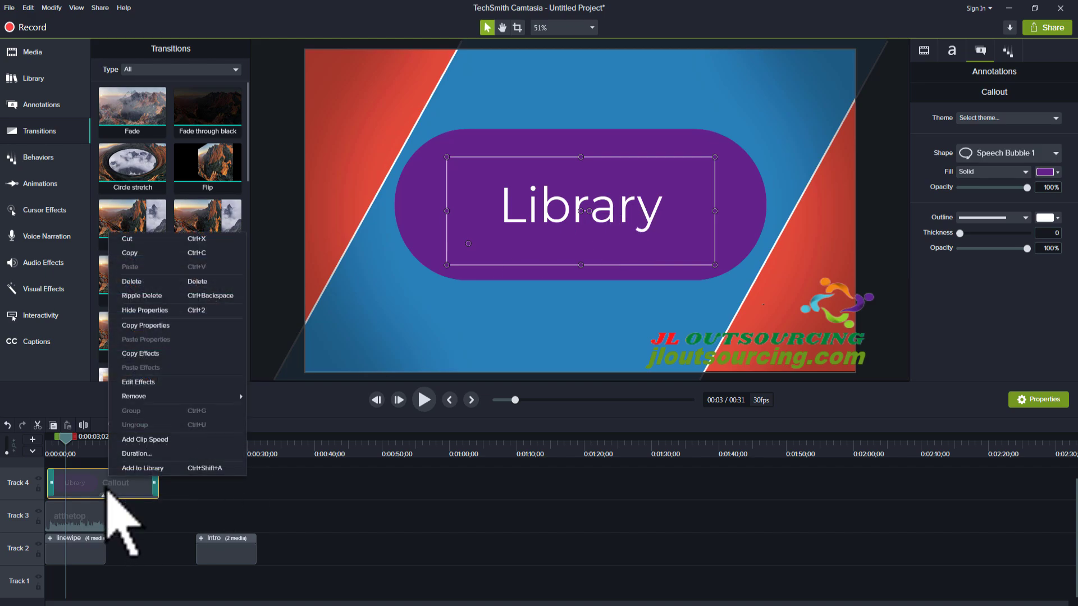
click(145, 468)
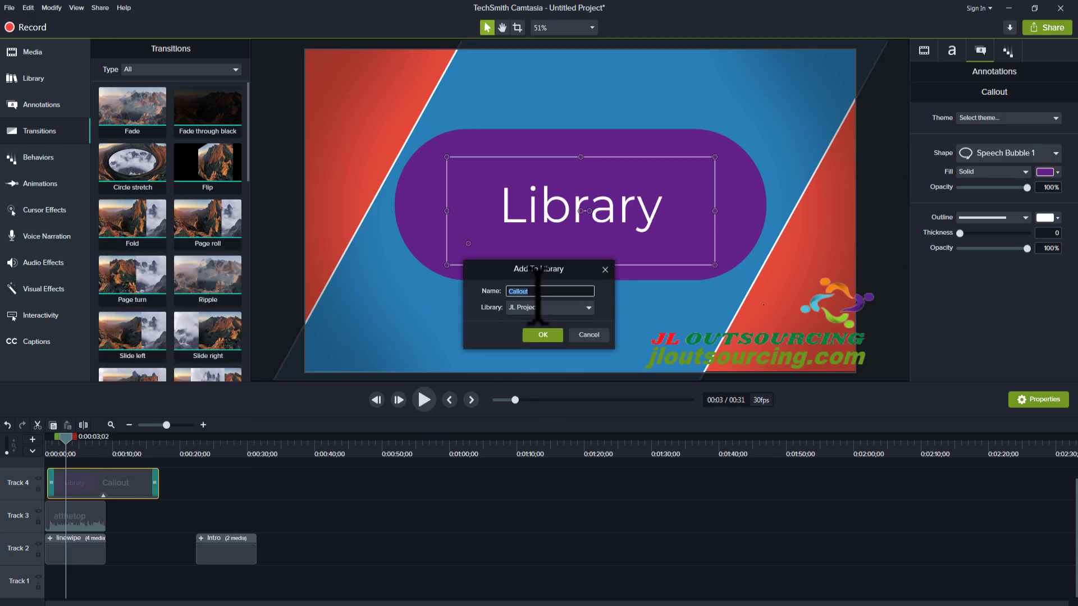
click(556, 336)
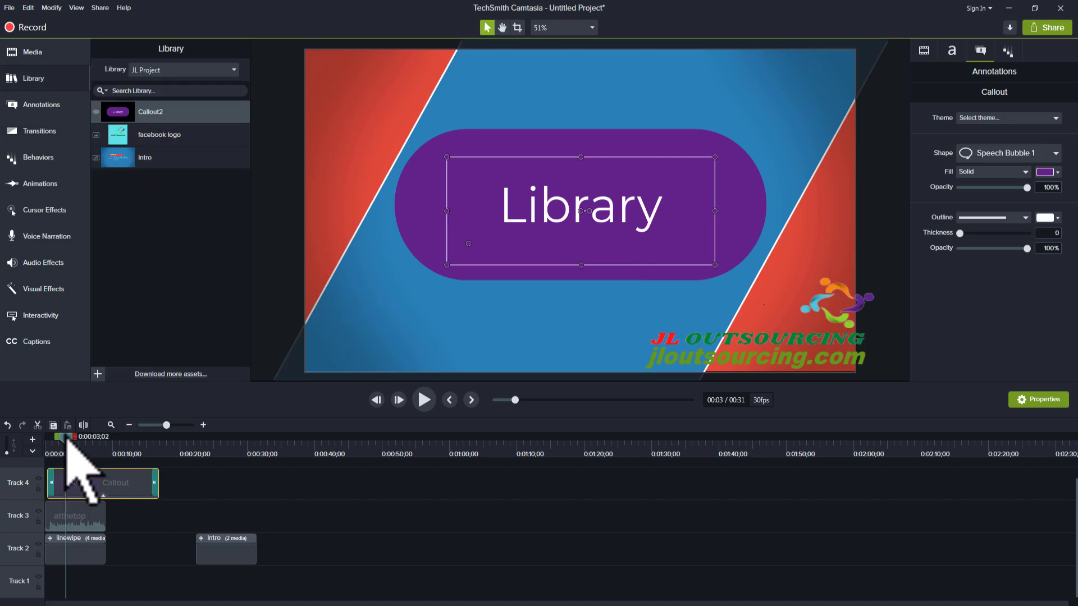
Step: Add Callout2 from the JL Project library to the timeline at 0:00:49;22 and play it back
click(196, 447)
click(380, 449)
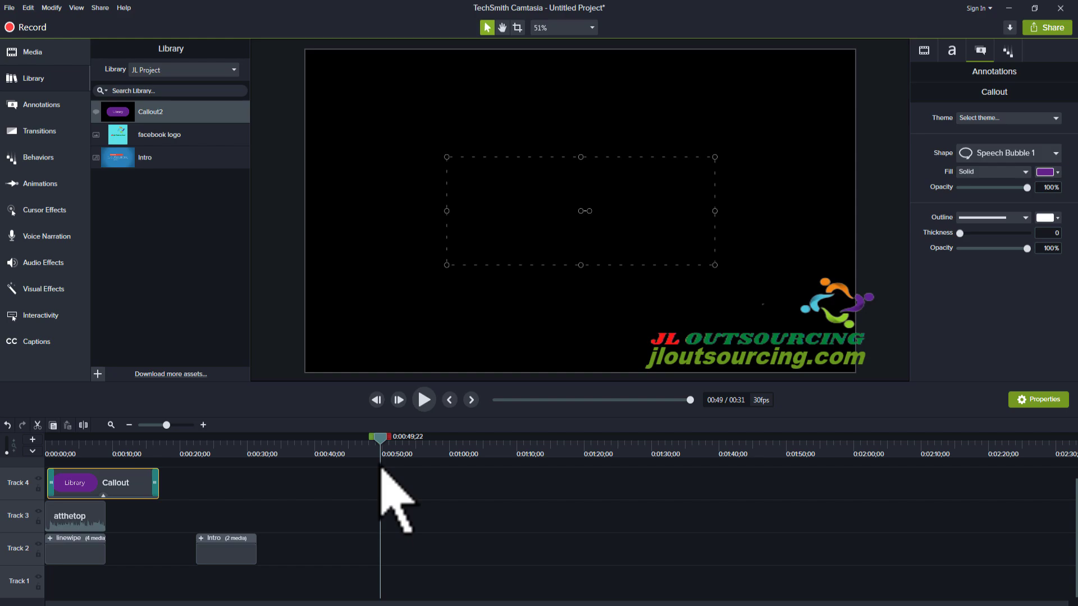
right_click(185, 119)
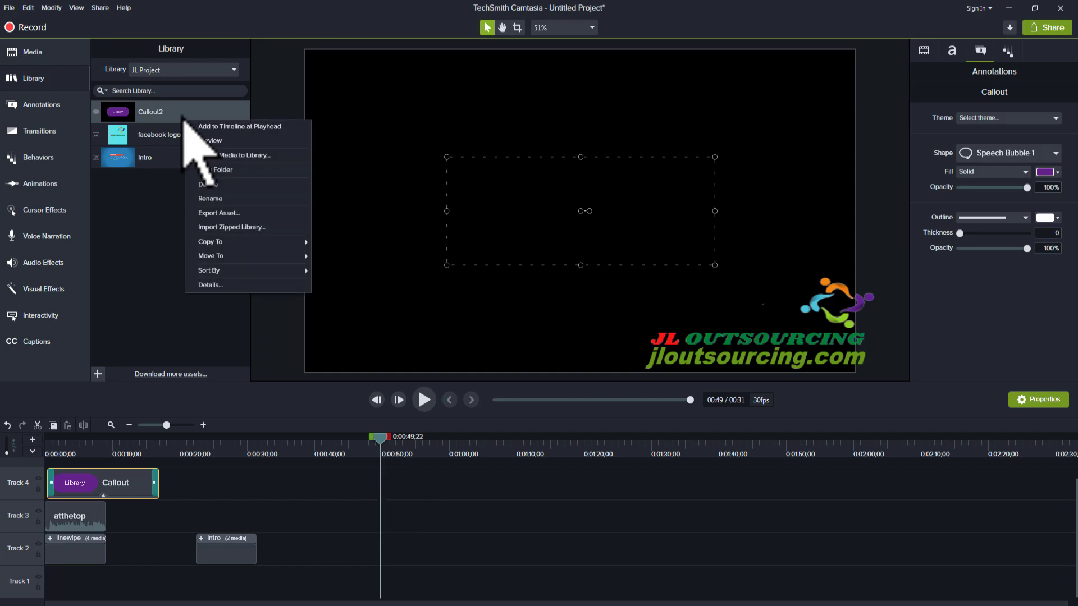
click(242, 126)
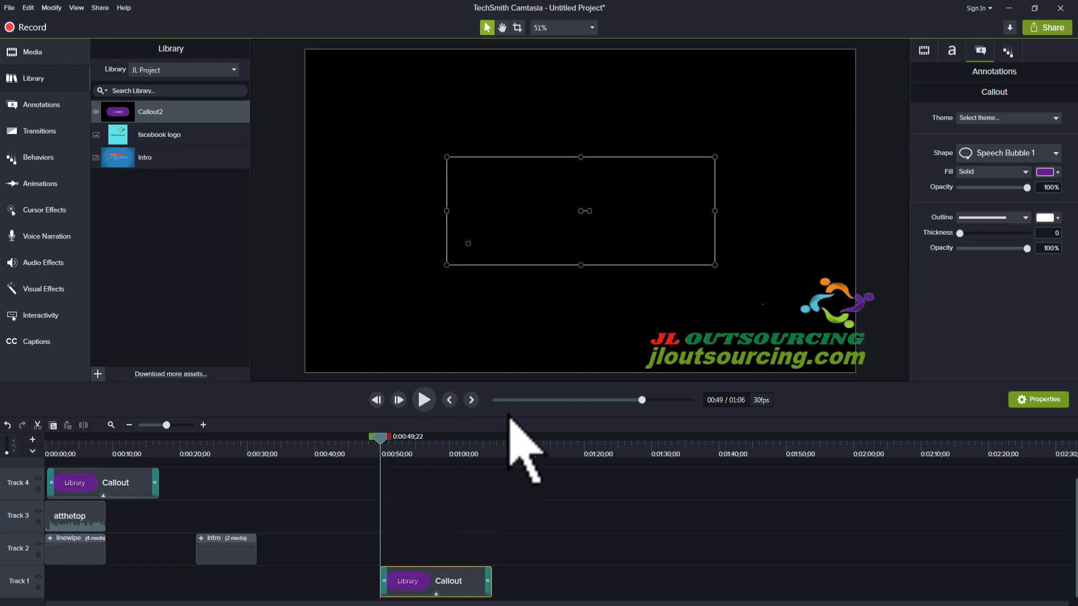
click(425, 399)
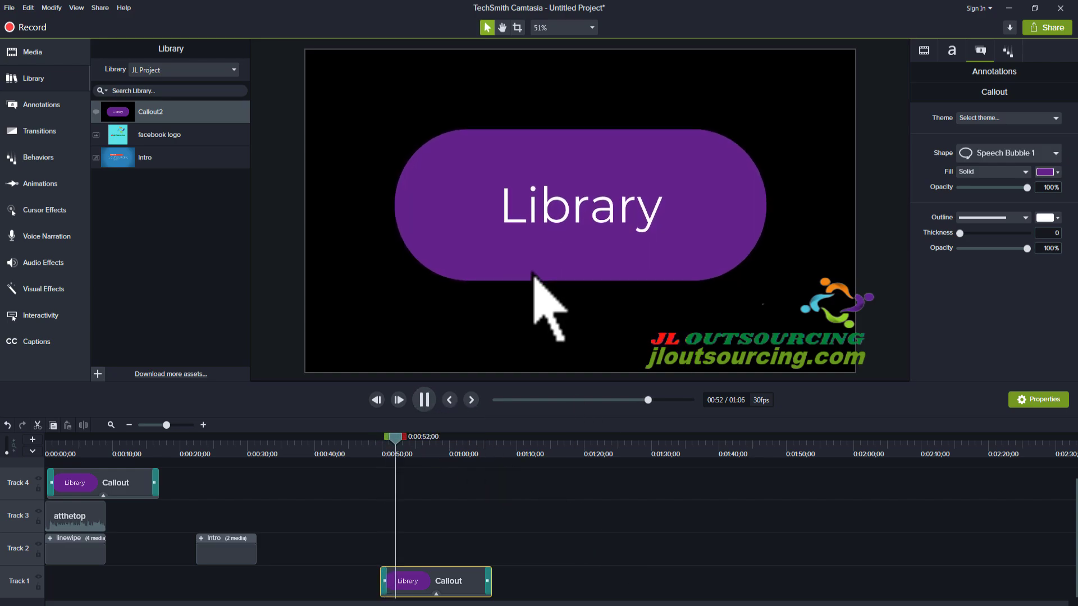
click(425, 400)
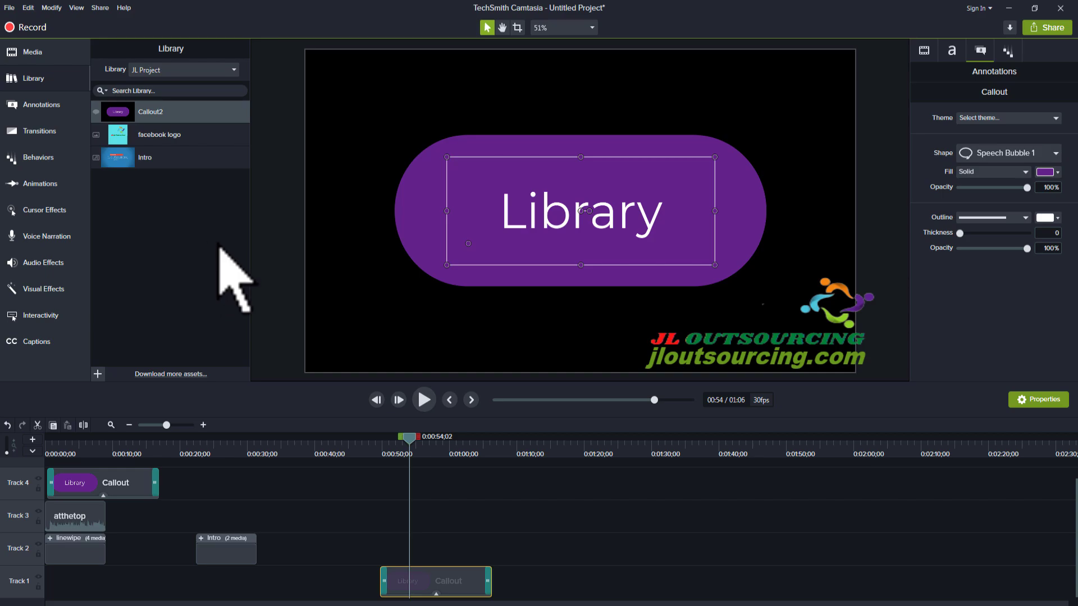
Step: Copy the House-02 building icon from the Camtasia 2019 library to the JL Project library
click(234, 69)
click(173, 107)
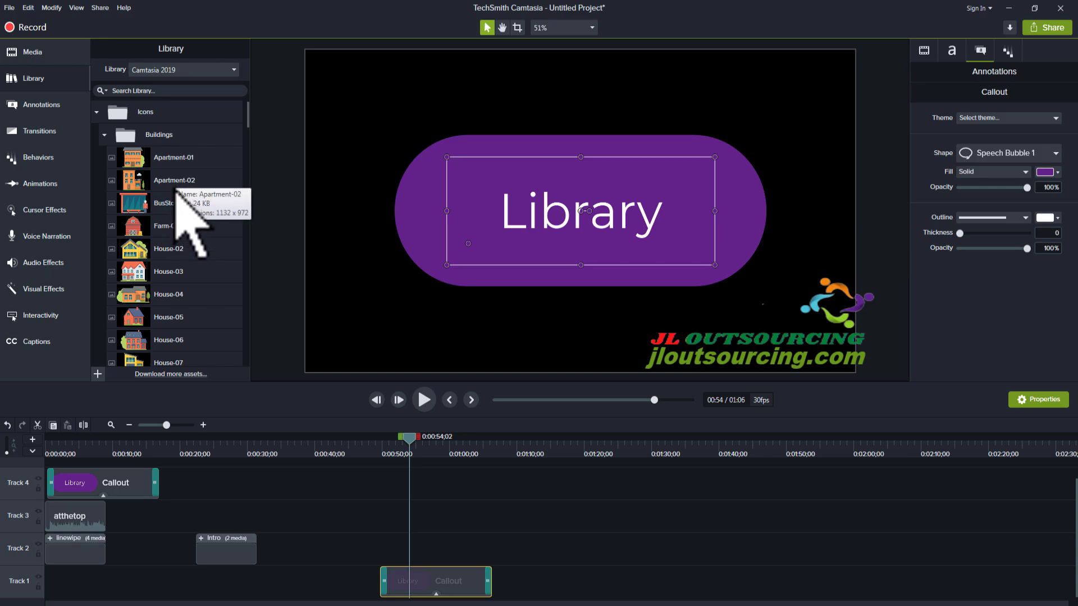
click(163, 229)
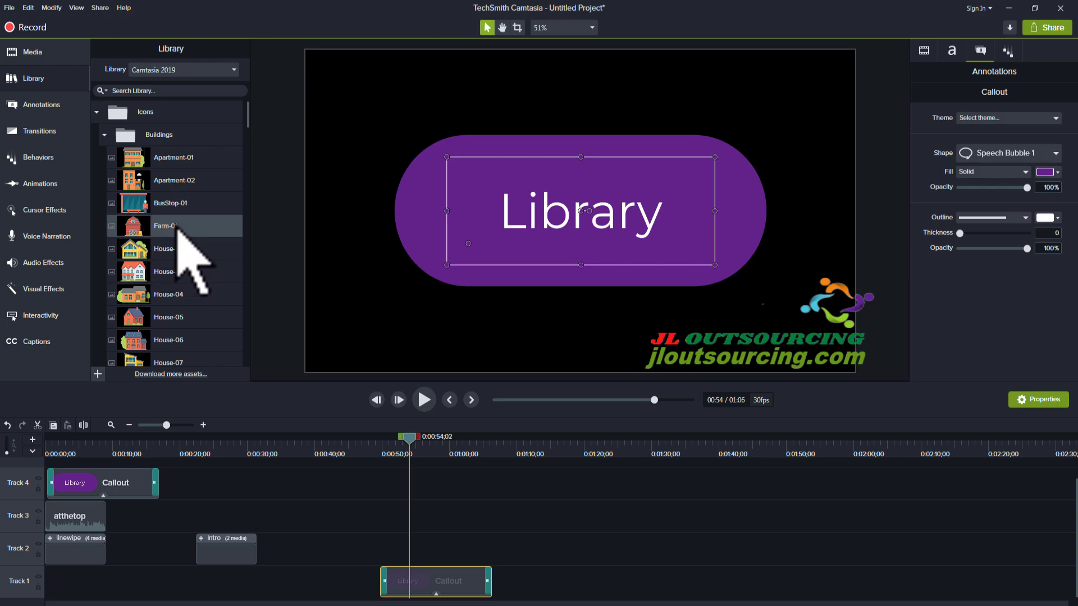
right_click(178, 226)
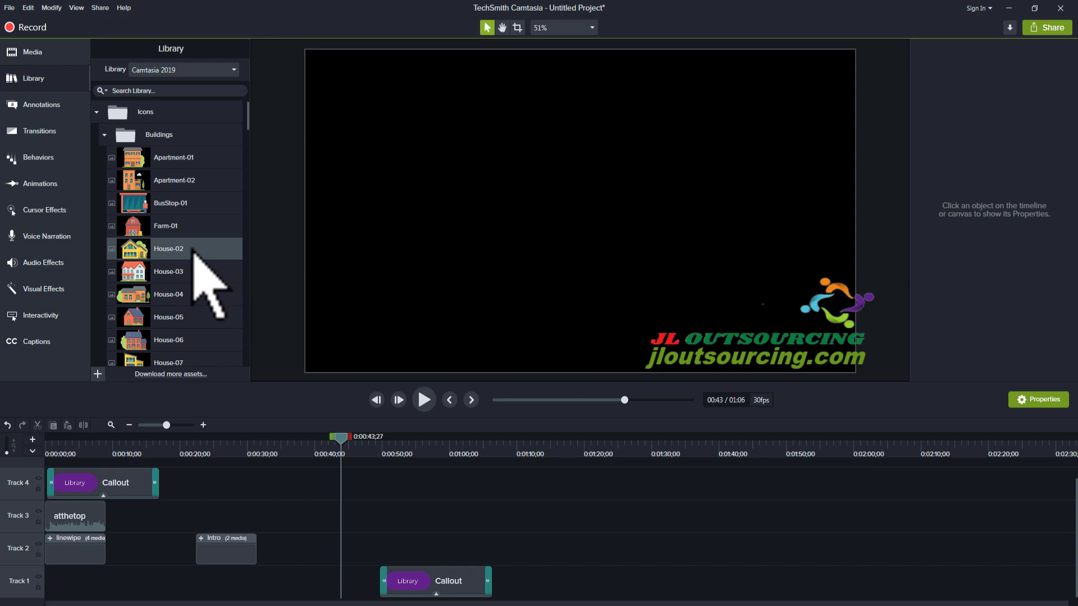
right_click(193, 252)
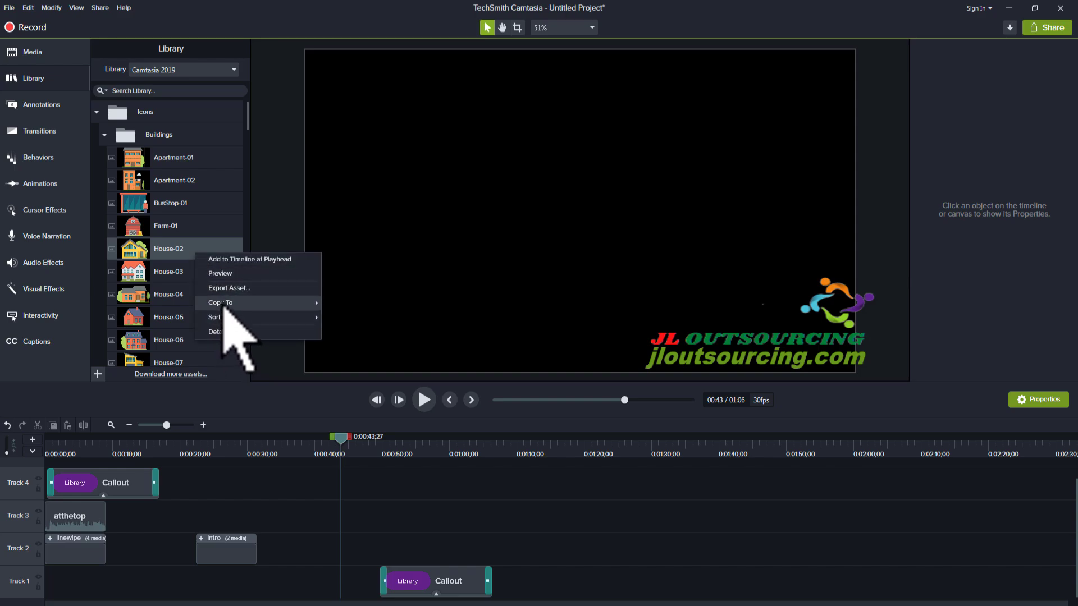
mouse_move(225, 303)
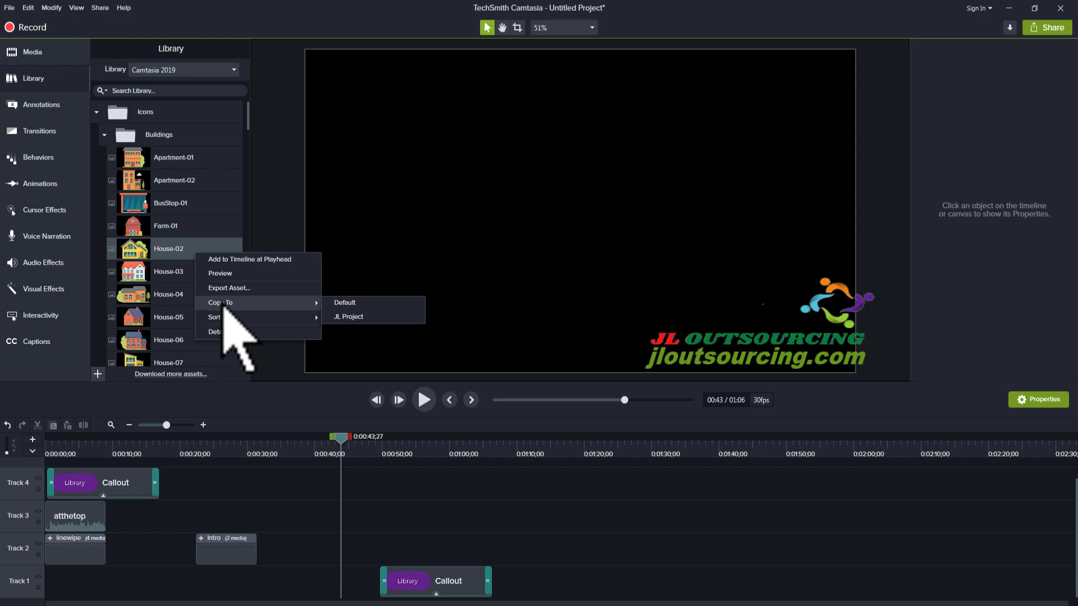
click(350, 318)
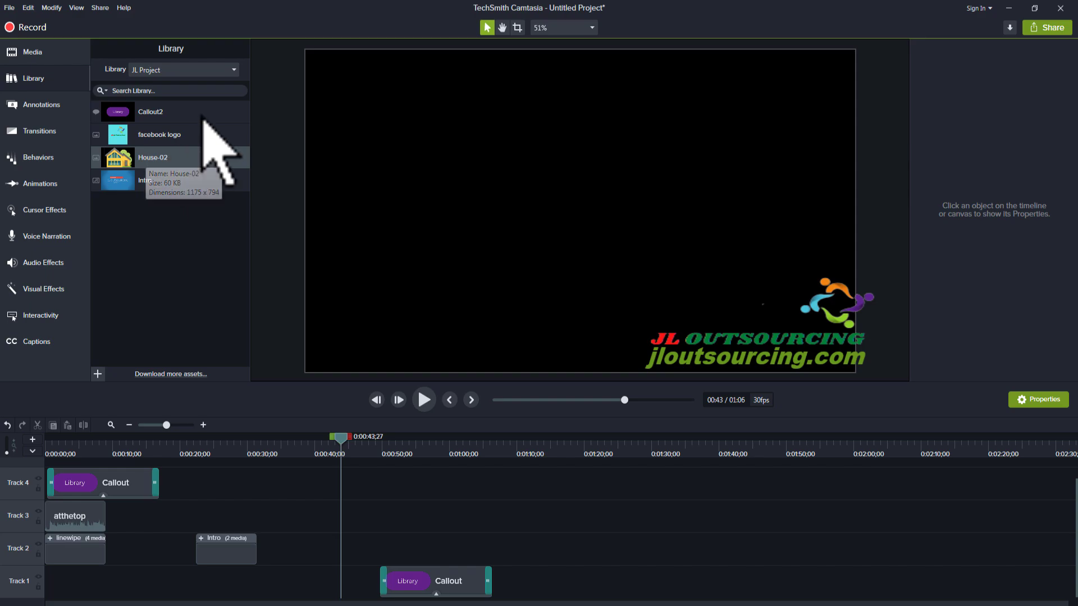
Step: Look at the Camtasia 2019 library again and return to the JL Project library
click(230, 70)
click(191, 98)
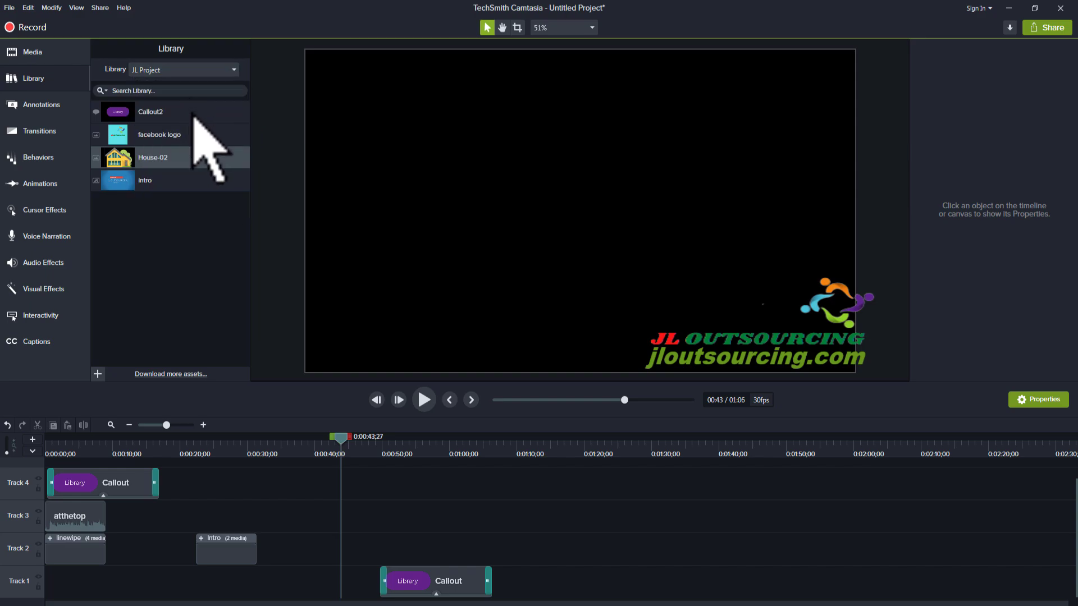
click(233, 70)
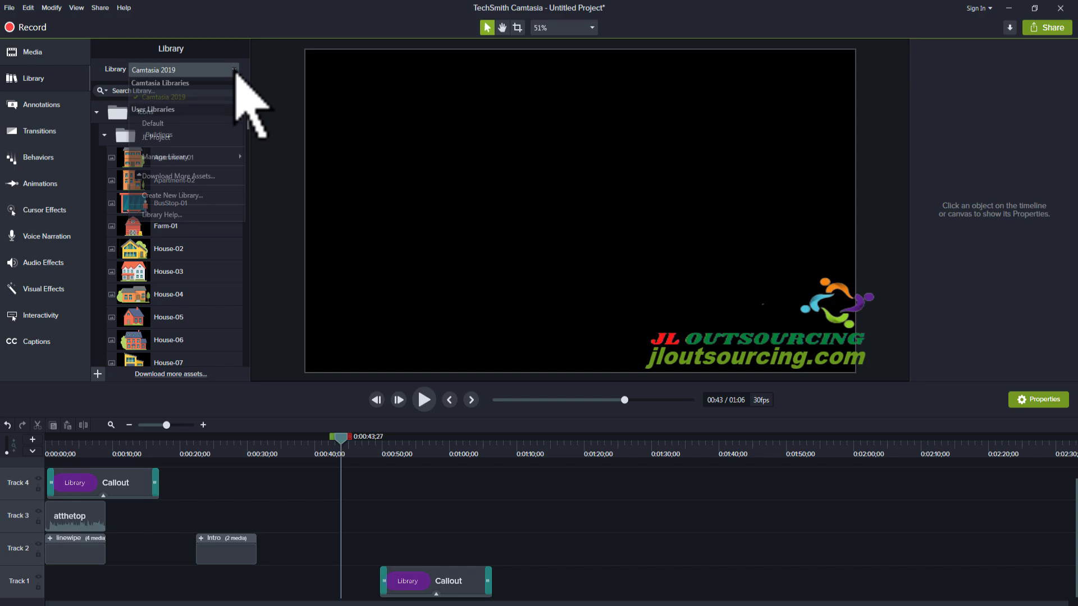
click(172, 140)
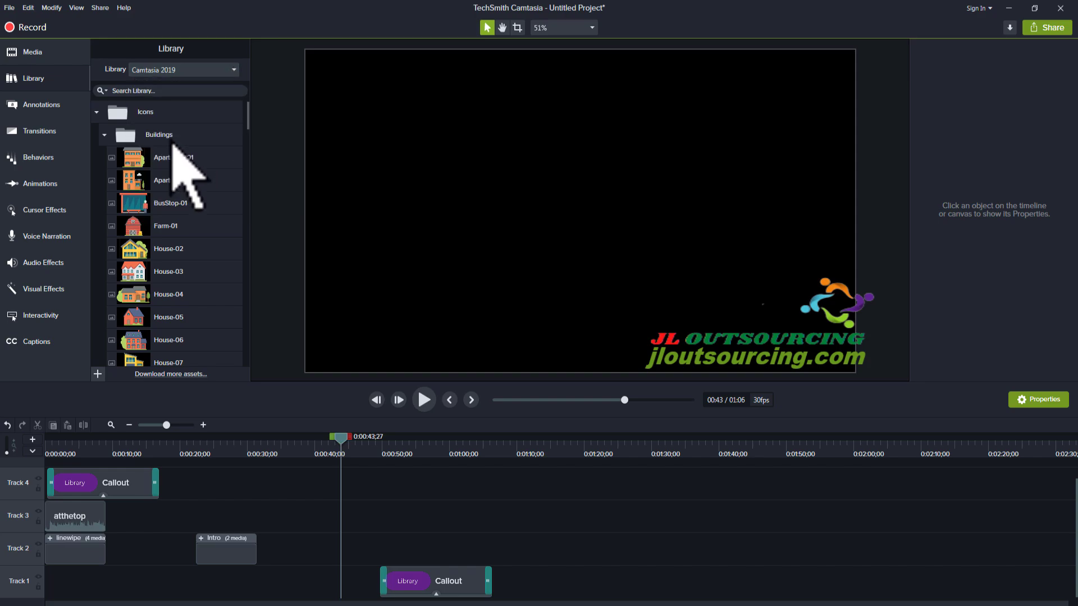
Step: Add a green thought bubble callout in the Basic style to Track 1 at 0:00:42;19
drag(343, 440, 304, 449)
click(334, 456)
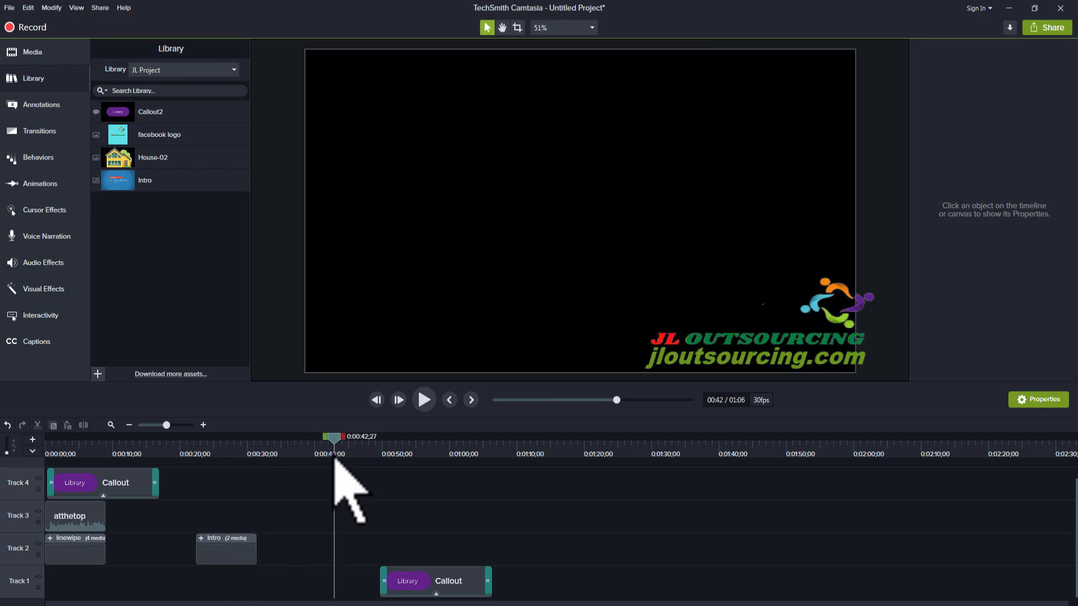
click(37, 105)
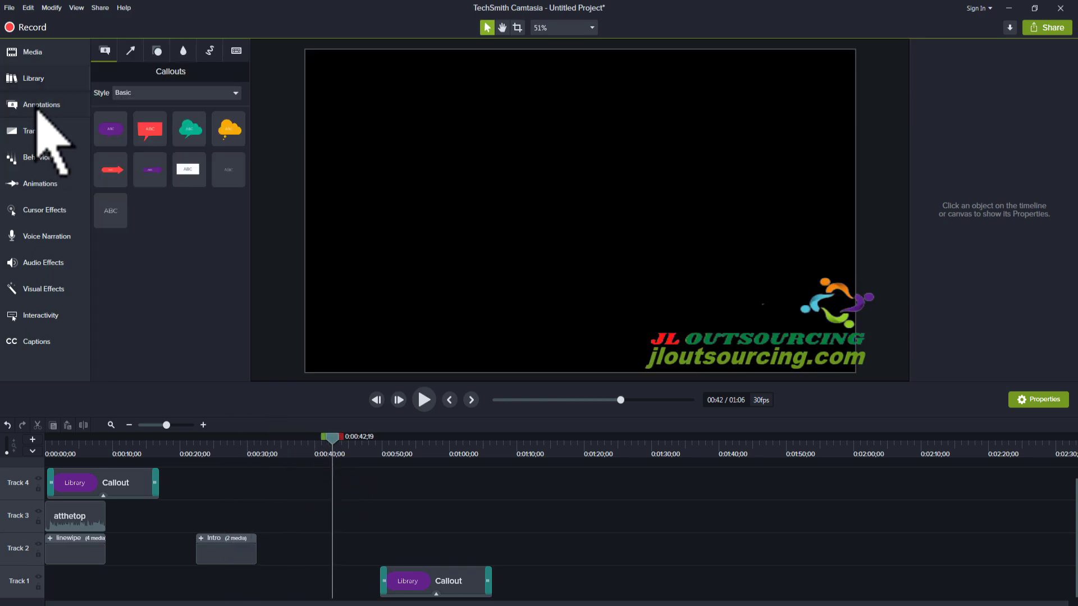
double_click(180, 125)
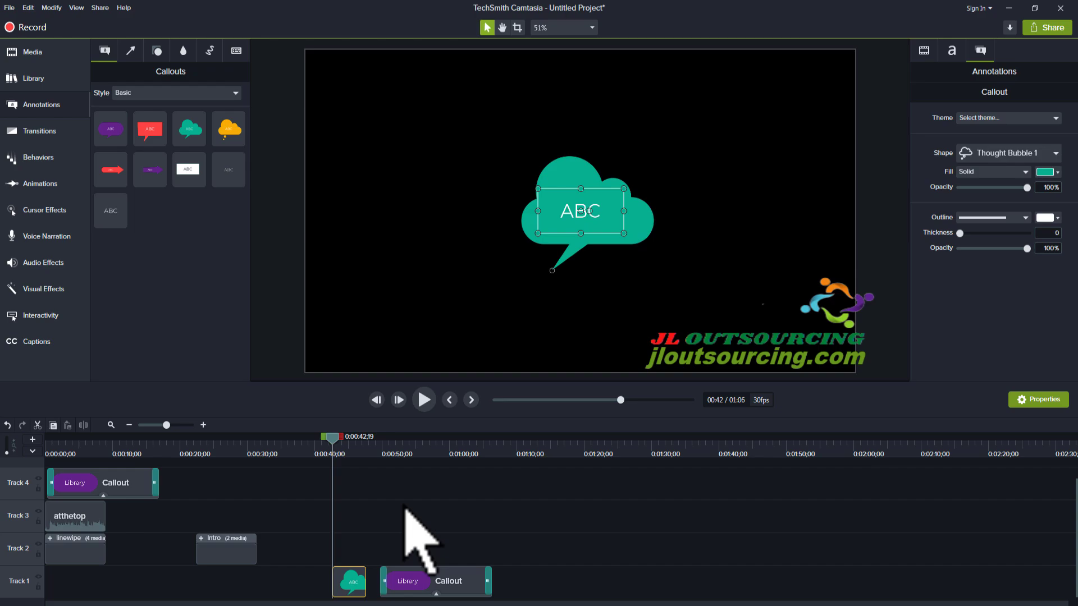
Step: Add the selected green thought bubble callout from the timeline to the JL Project library as Callout5
click(348, 446)
click(34, 78)
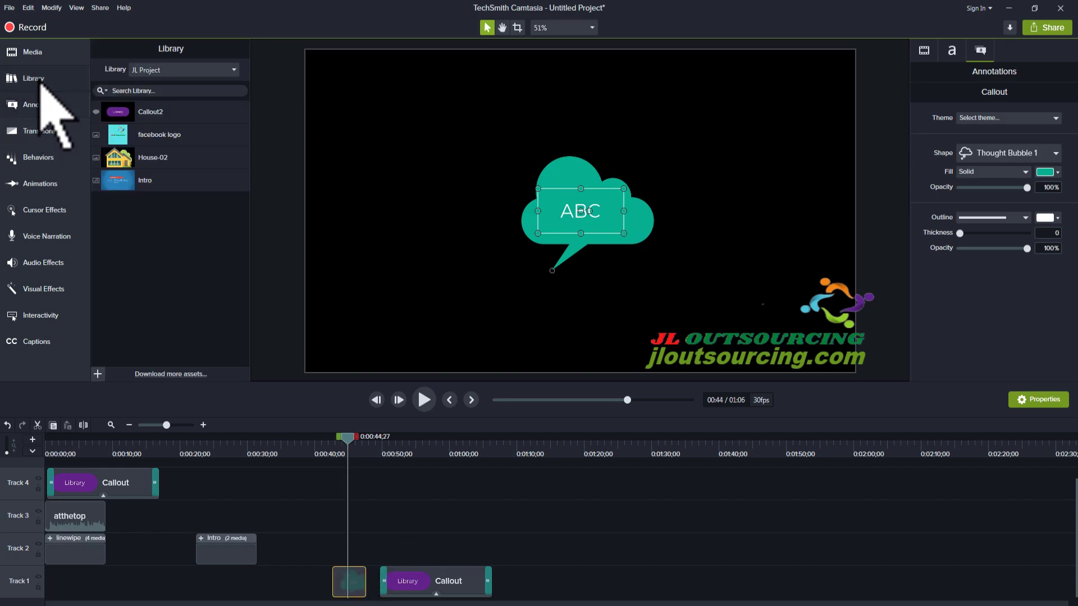
click(98, 376)
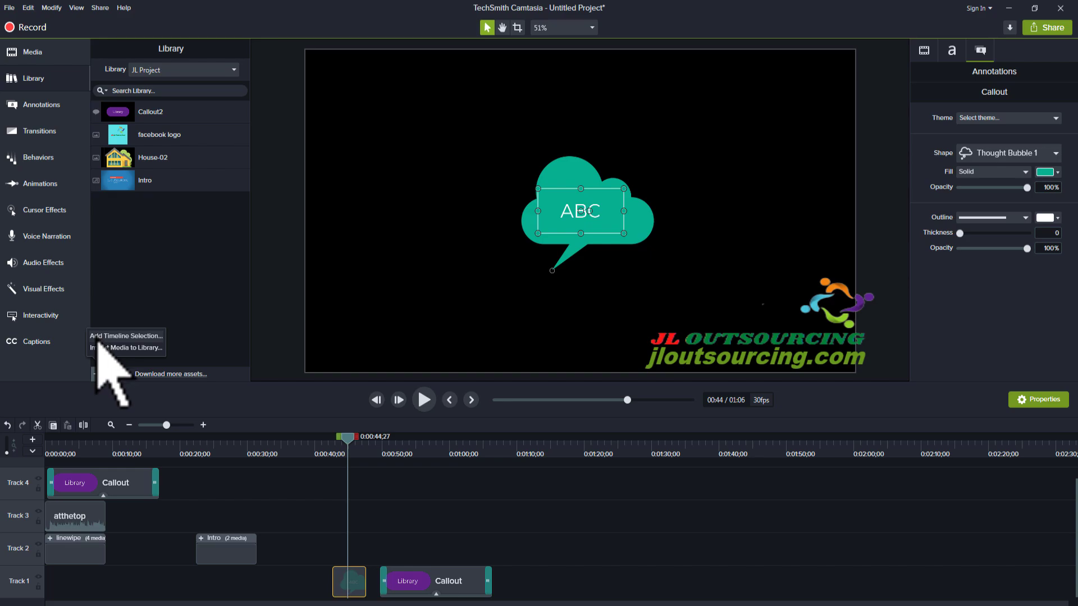
click(148, 336)
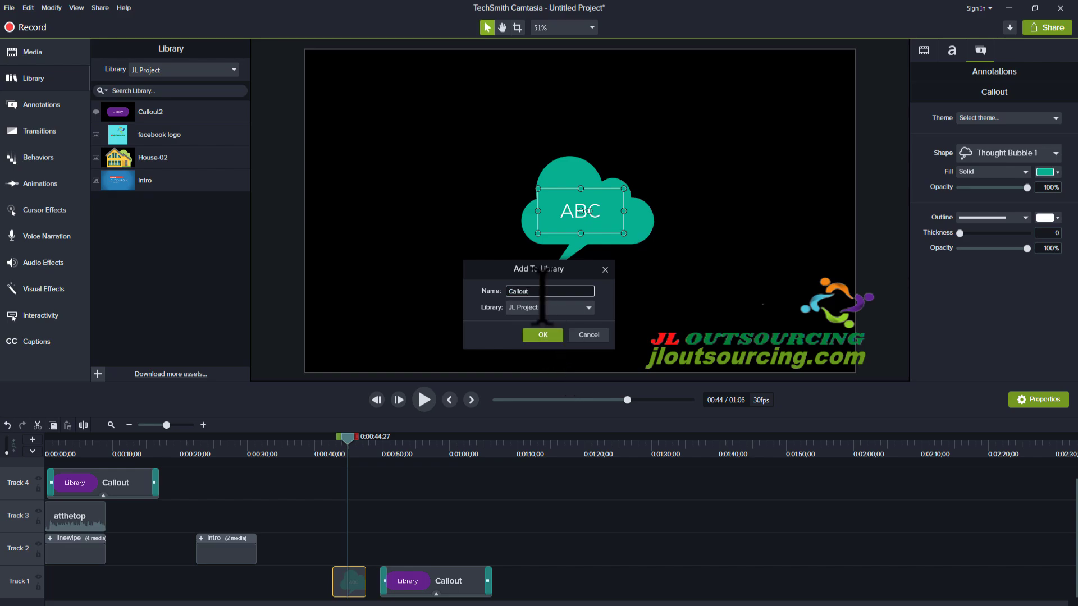
click(540, 335)
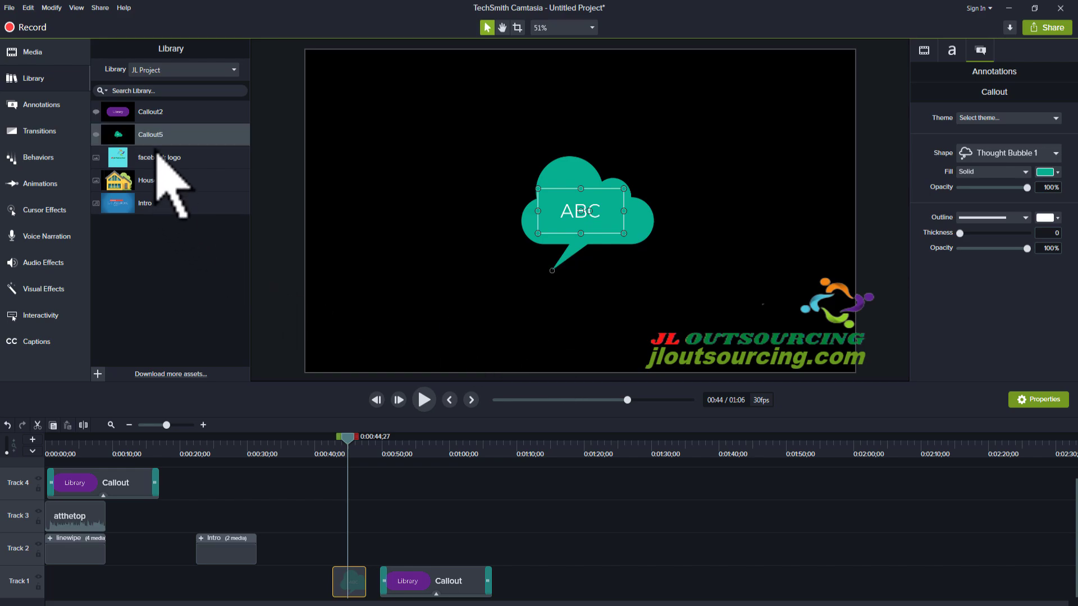
Step: Import 1.png from the Desktop into the JL Project library
click(98, 374)
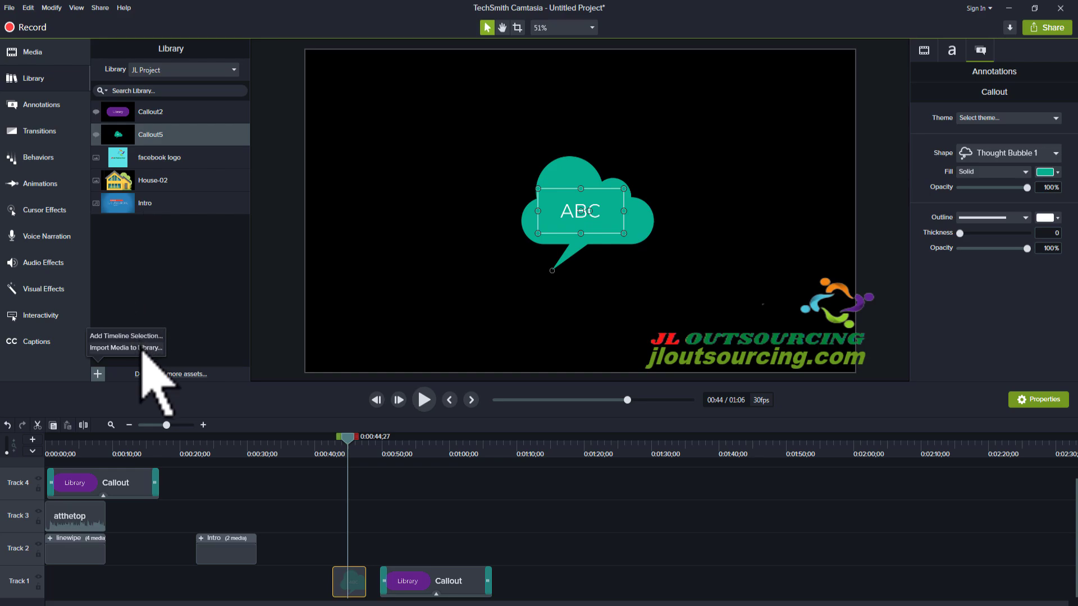
click(142, 348)
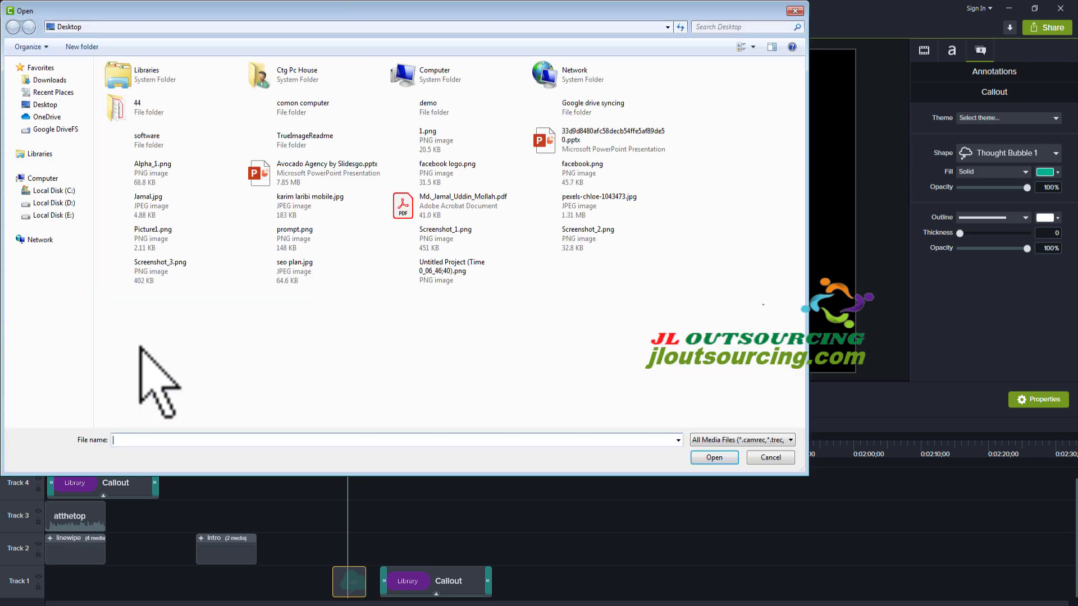
click(415, 147)
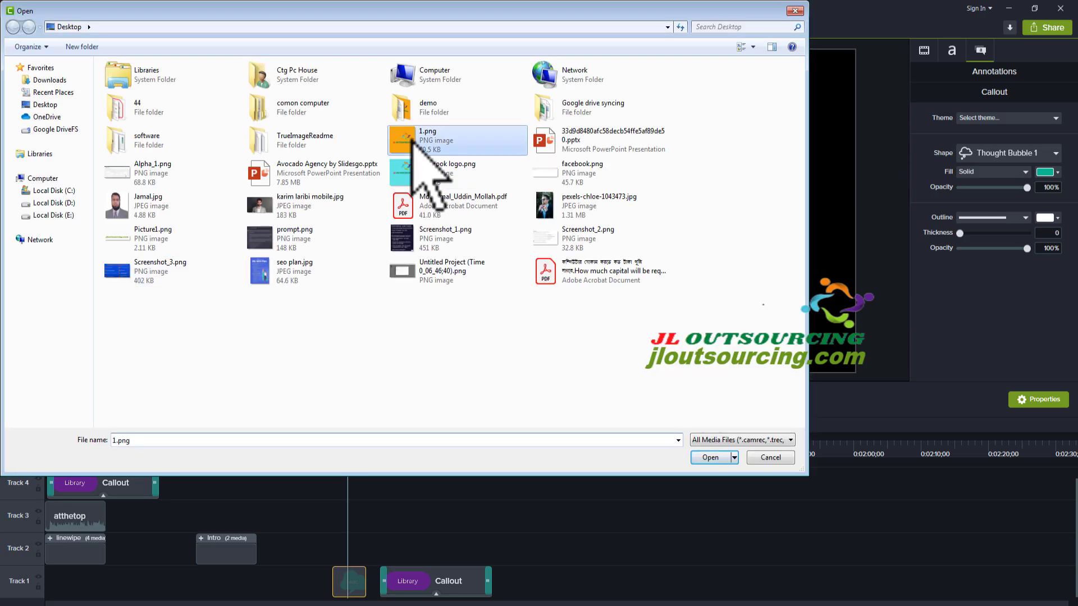
click(716, 457)
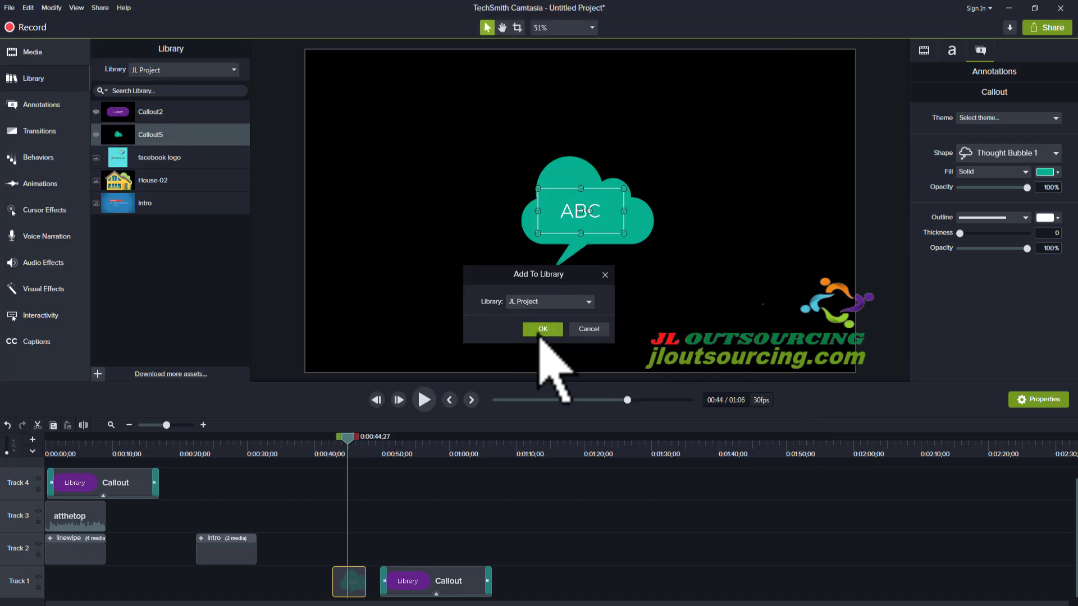
click(543, 329)
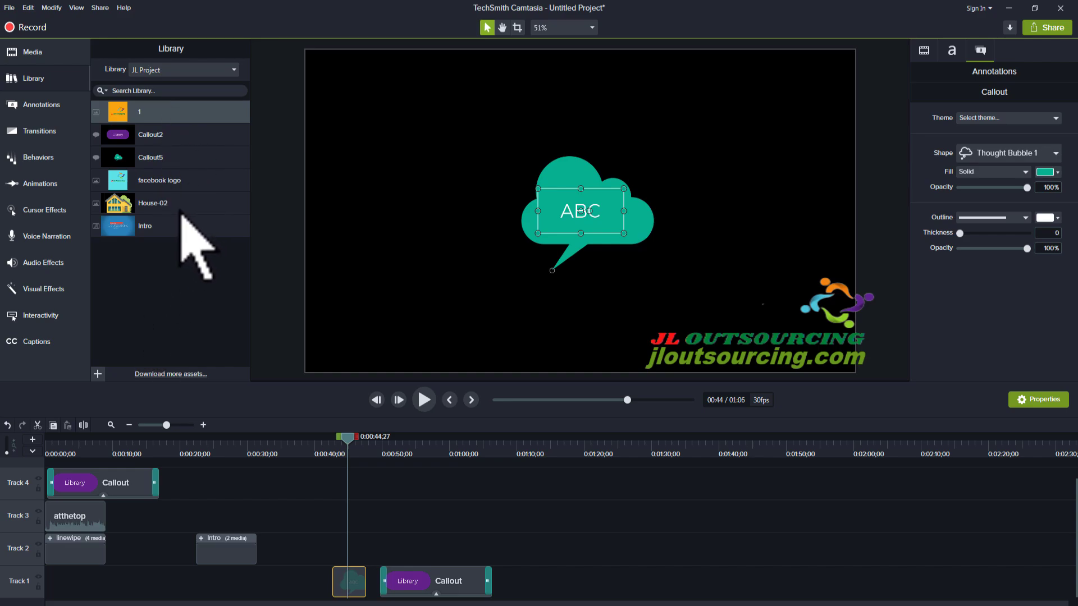
Step: Create a folder named logo in the JL Project library and move image 1 into it
right_click(152, 283)
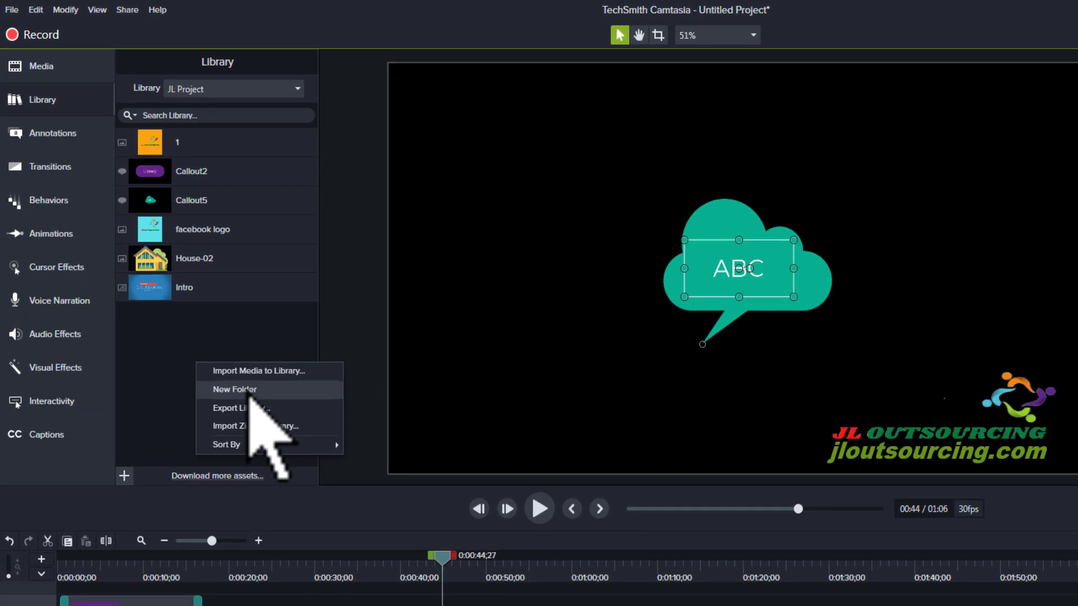
click(191, 307)
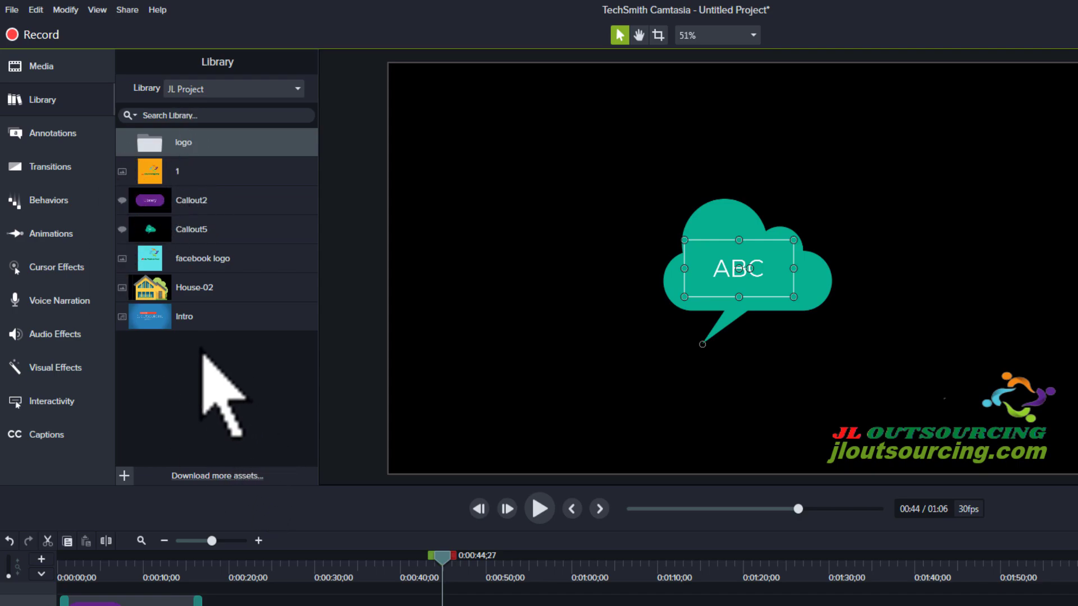
click(162, 171)
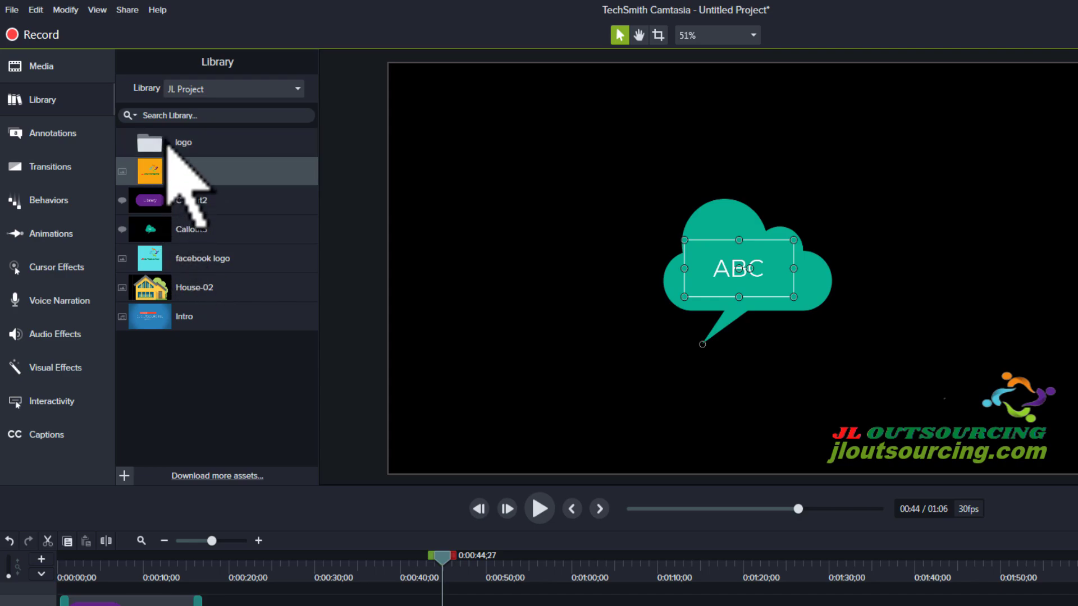
drag(167, 143, 160, 146)
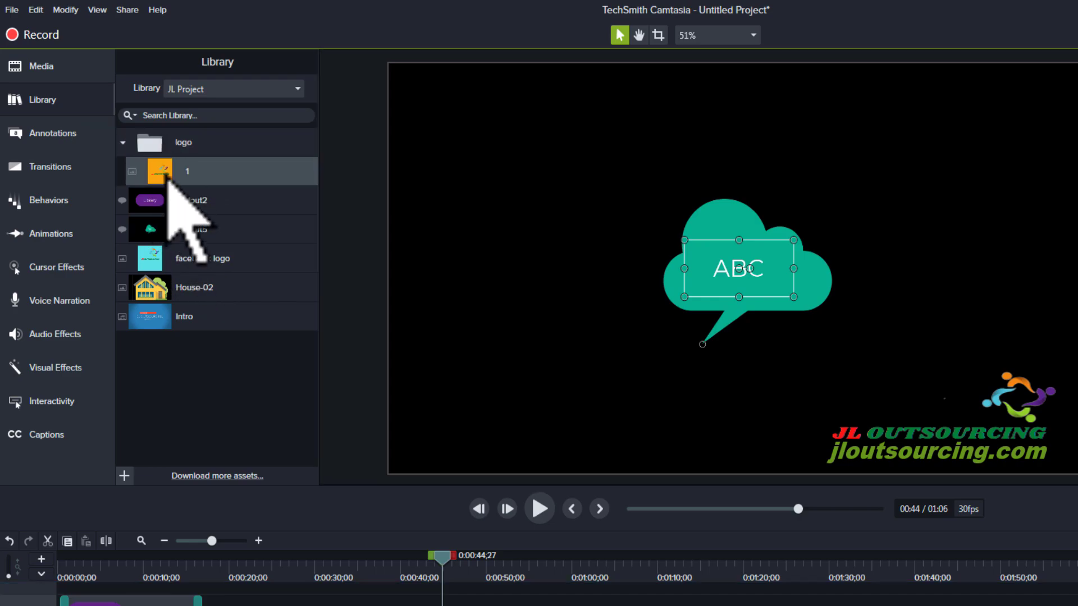
Step: Move the facebook logo image into the logo folder, check the folder's contents and collapse it
click(152, 260)
drag(151, 261, 161, 153)
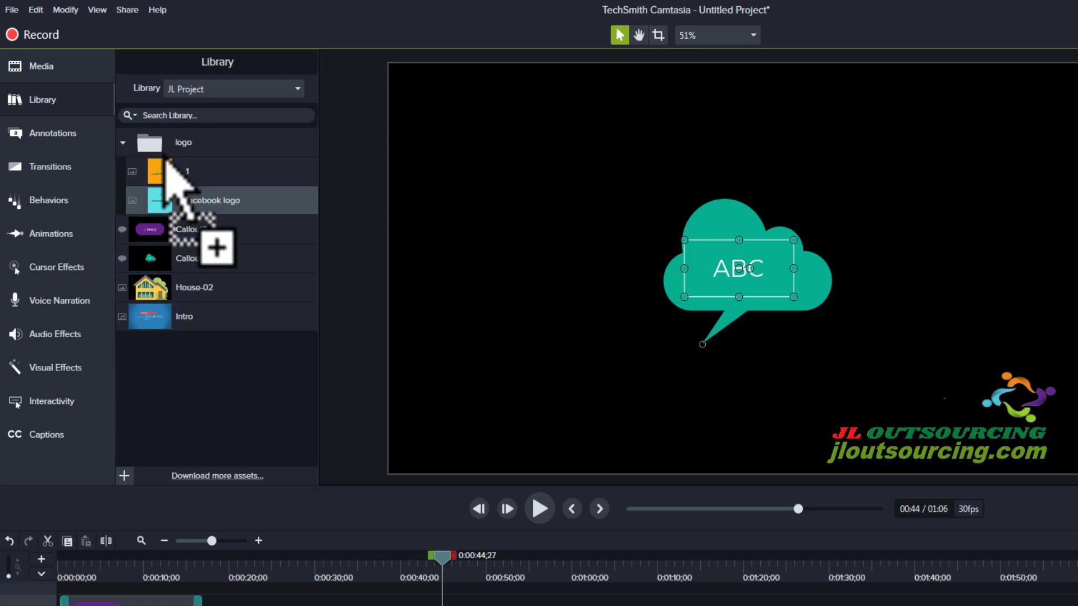
click(123, 144)
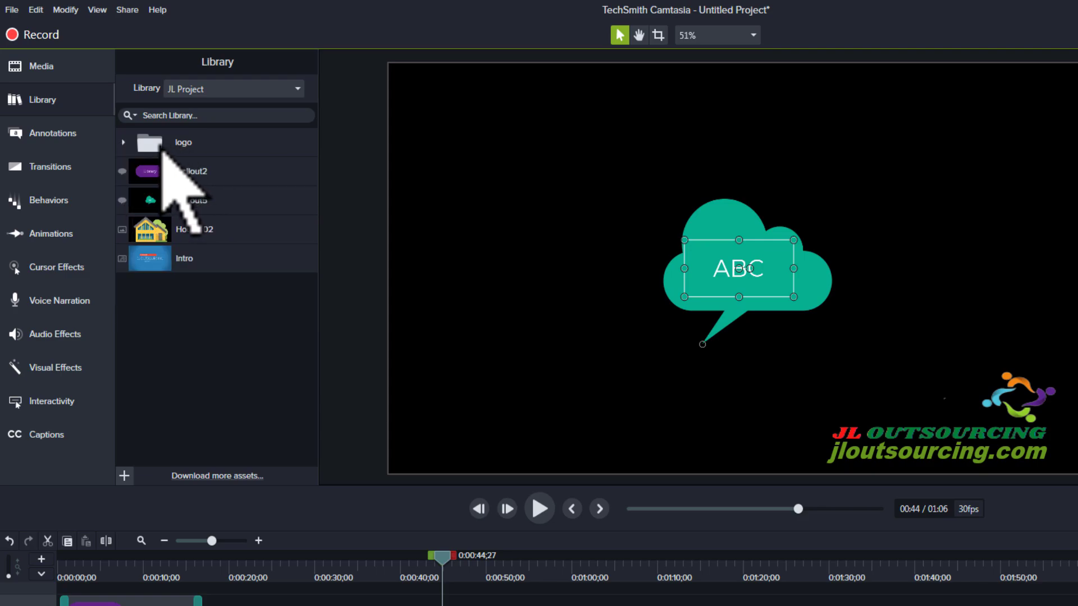
click(124, 142)
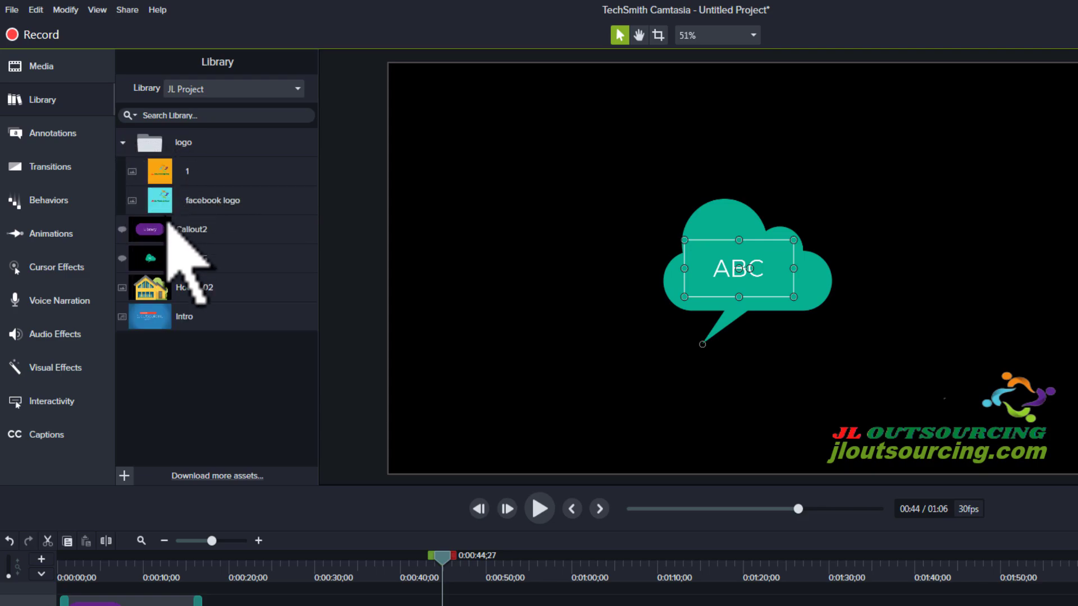
click(123, 143)
Step: Create a folder named intro in the JL Project library and move the Intro(1) asset into it
right_click(195, 363)
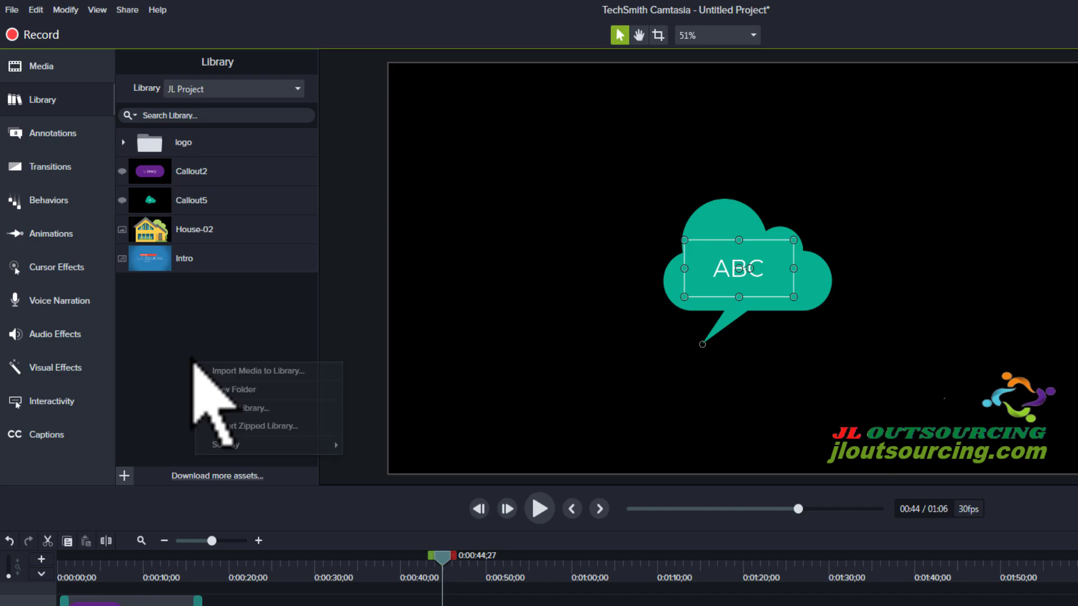
click(231, 390)
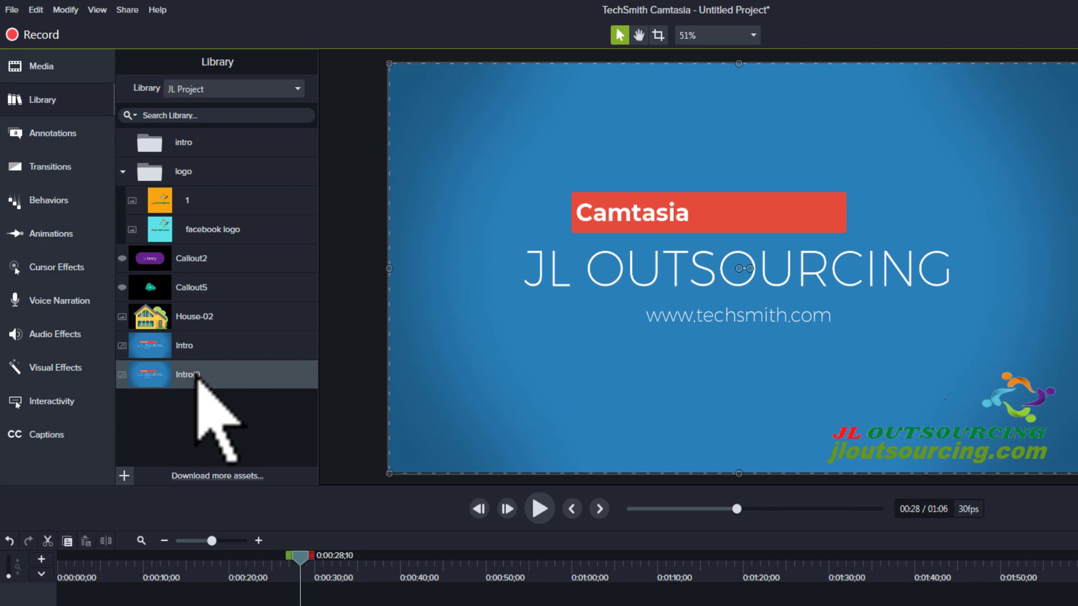
drag(196, 376, 192, 138)
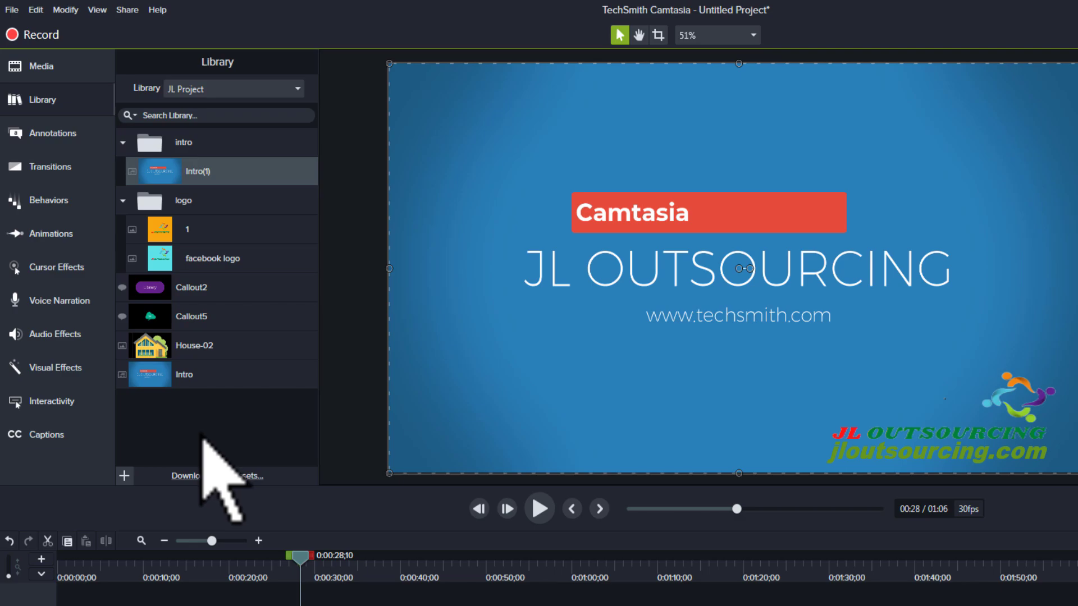
Step: Look at the Rename Library dialog for JL Project and the other library management commands
click(296, 89)
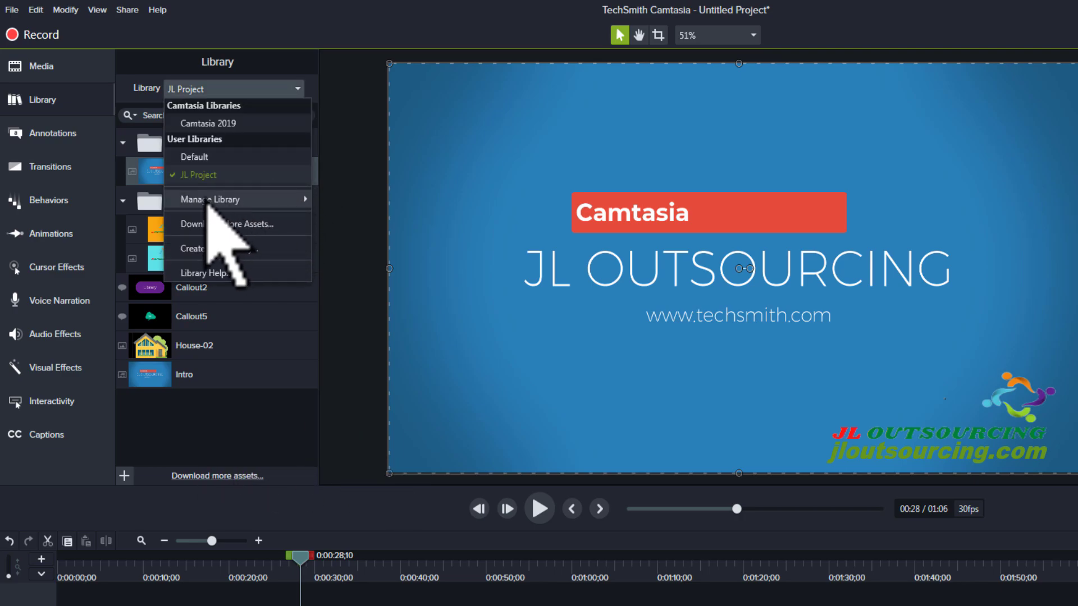
mouse_move(212, 202)
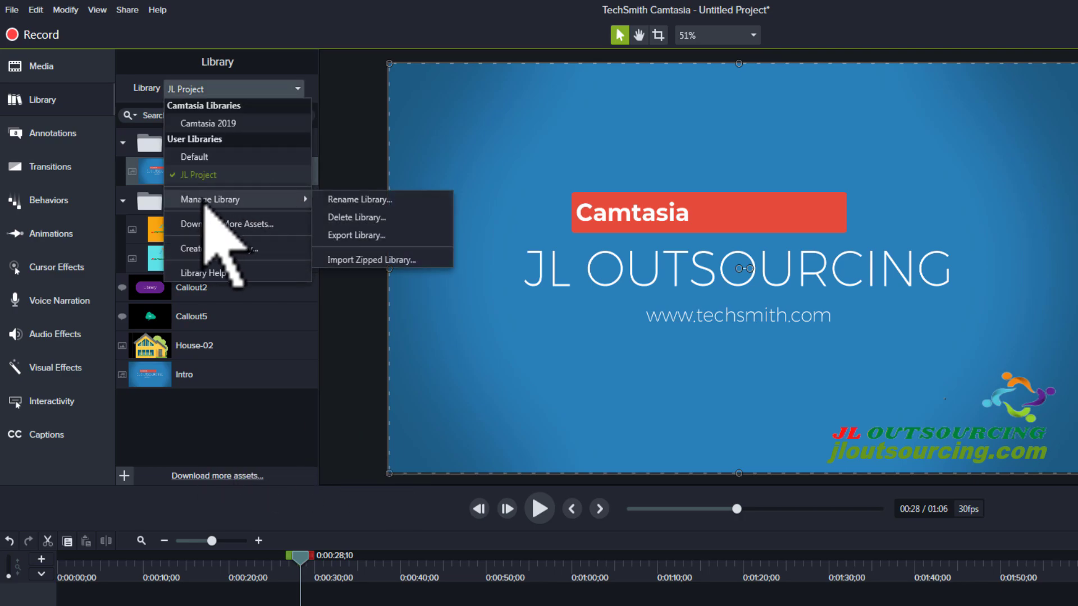
click(362, 202)
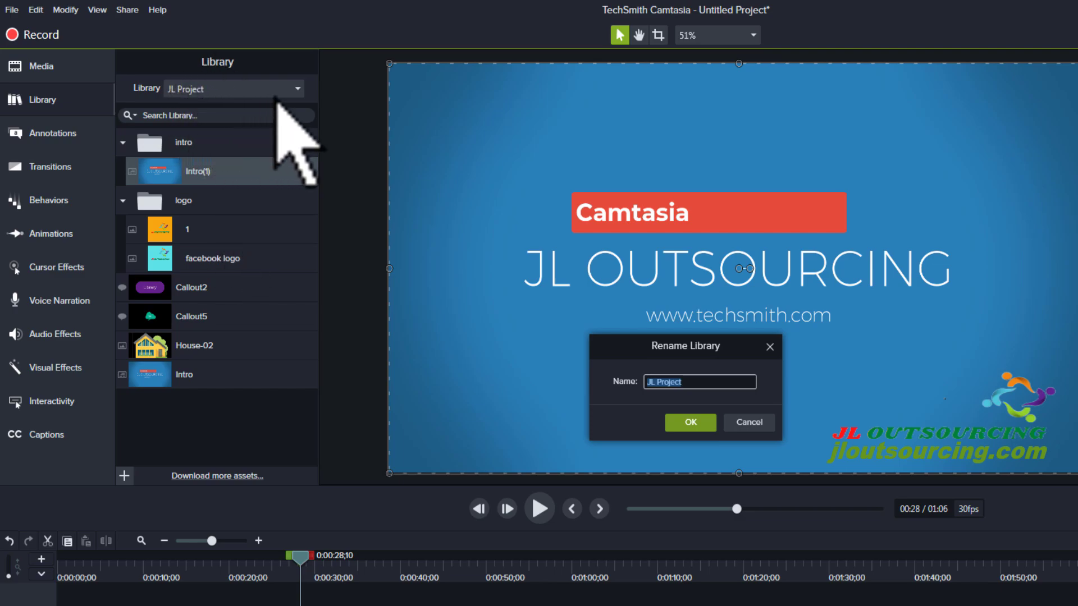
click(753, 422)
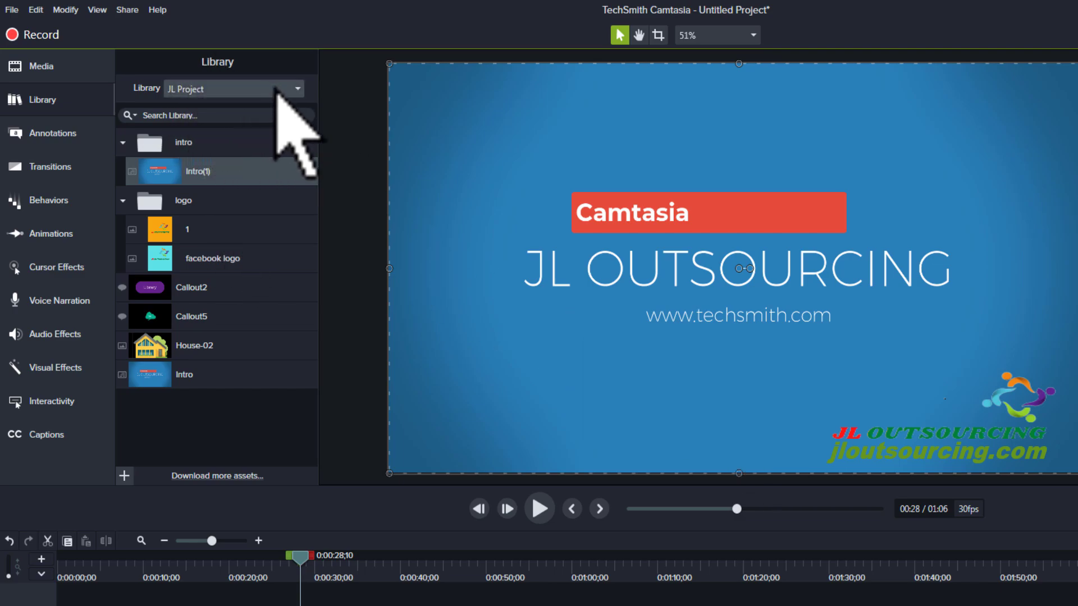
click(278, 90)
mouse_move(283, 201)
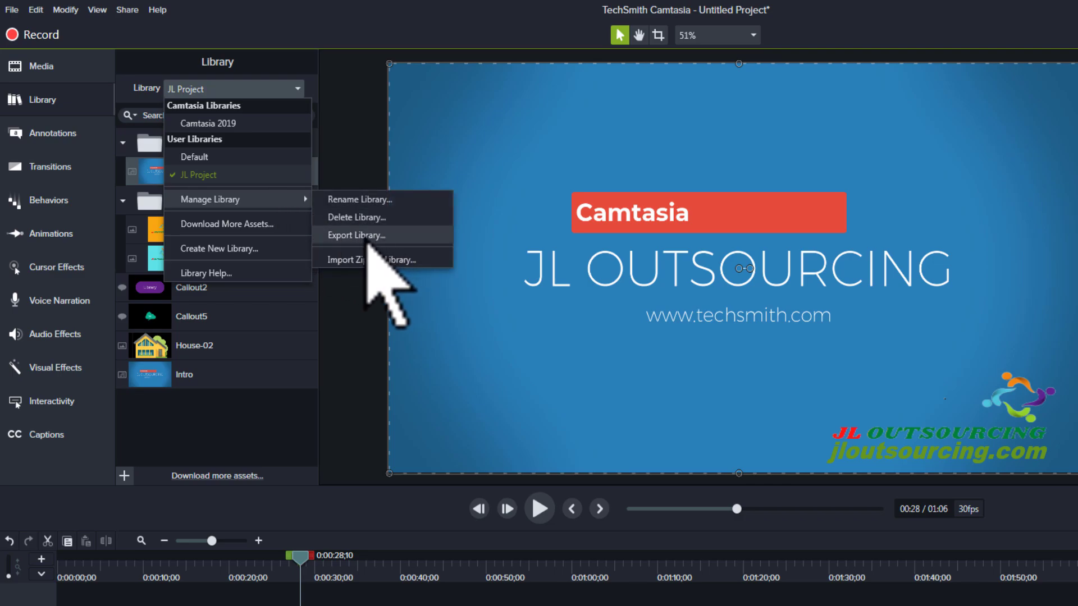
click(255, 386)
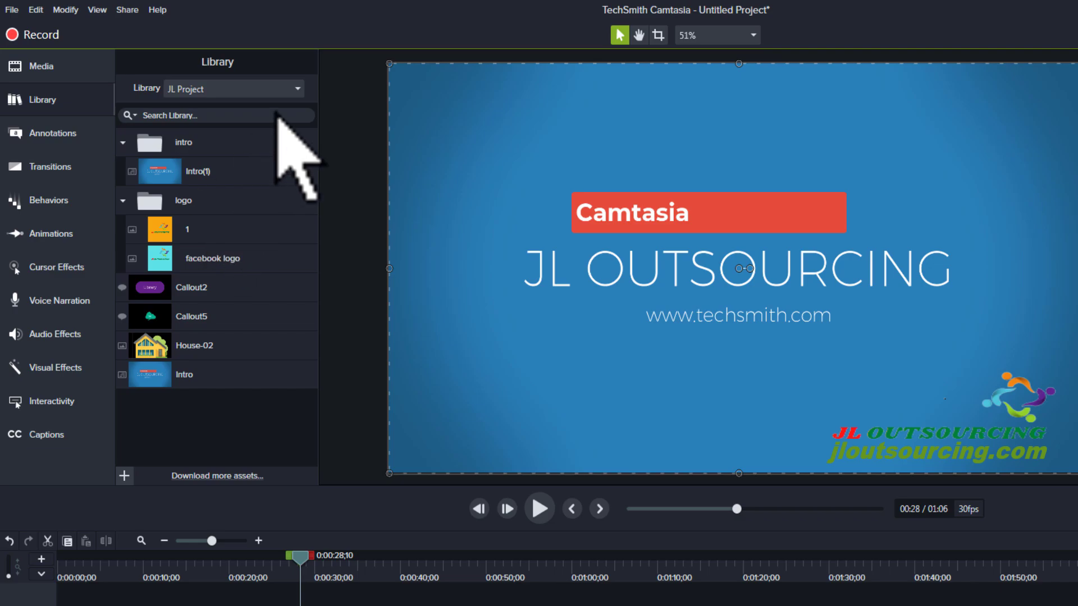
click(299, 89)
mouse_move(265, 199)
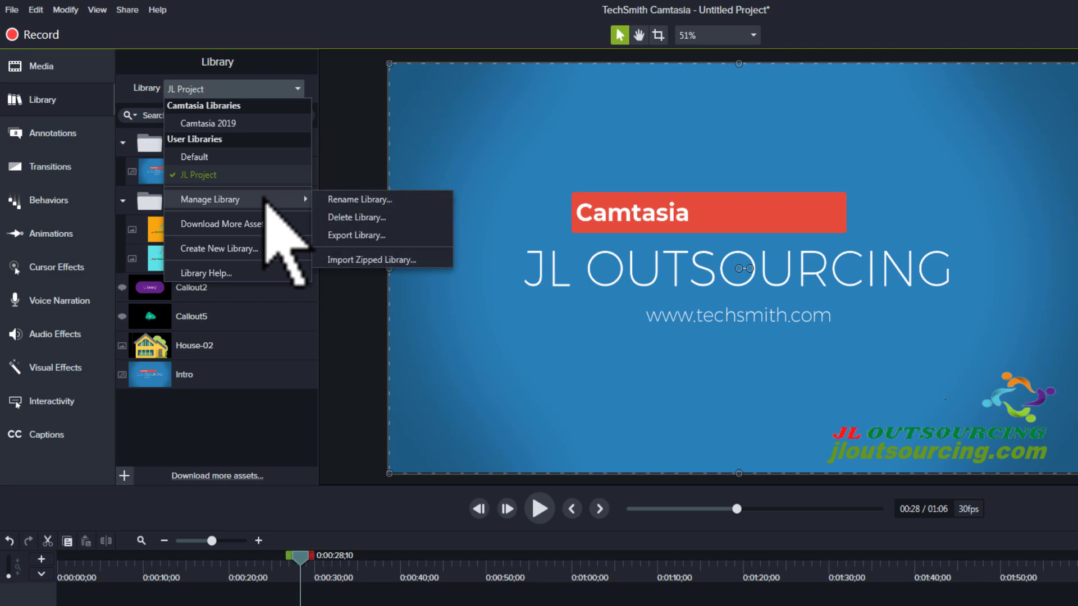
click(366, 238)
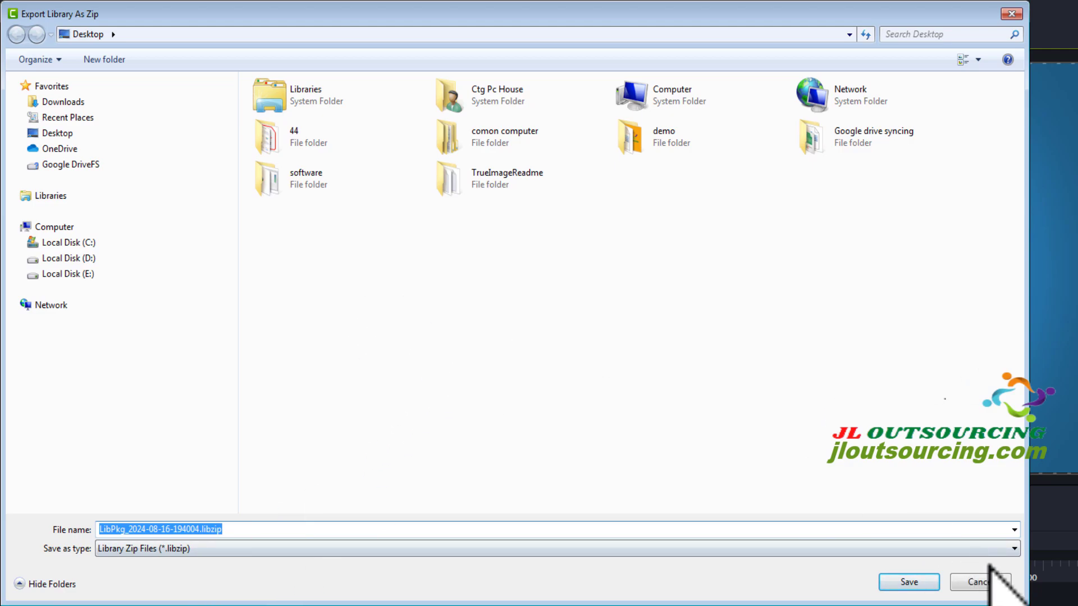
click(993, 584)
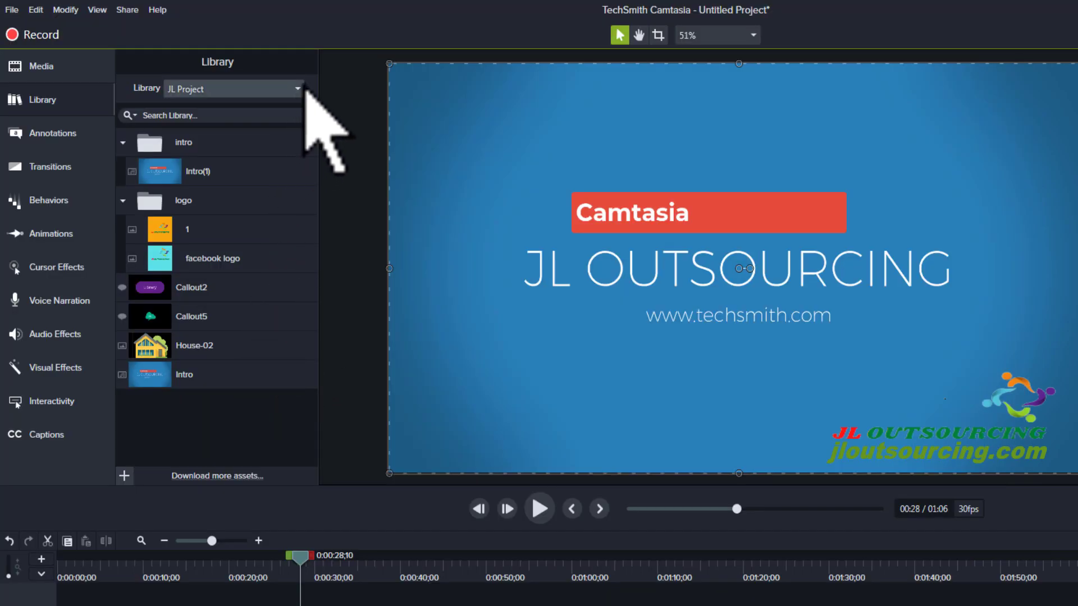
Step: Export the JL Project library to the Desktop as a zipped library file (*.libzip) with the suggested file name
click(300, 89)
mouse_move(275, 205)
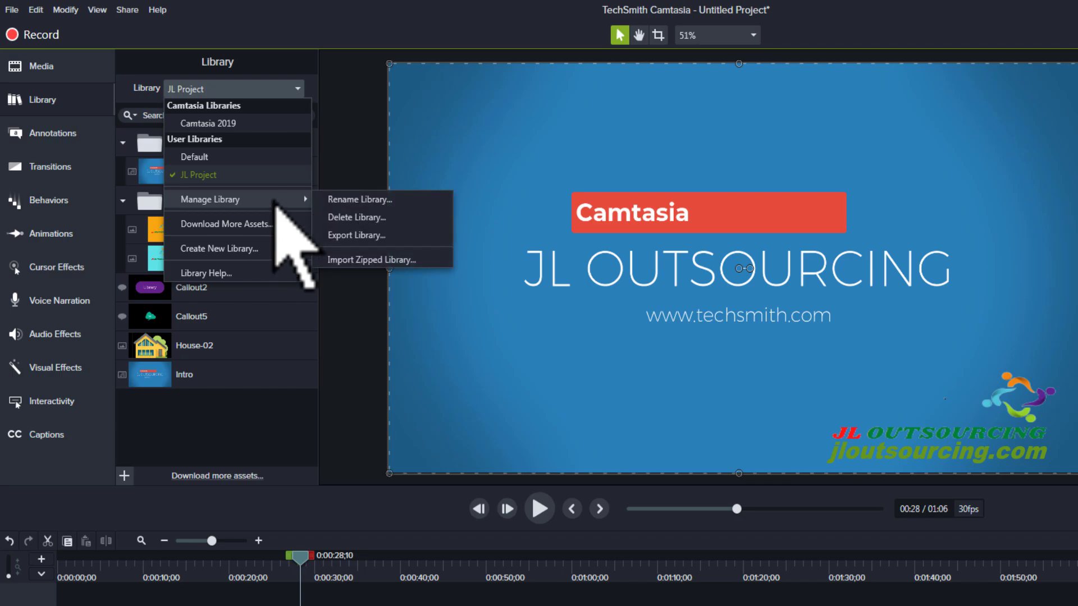
click(357, 236)
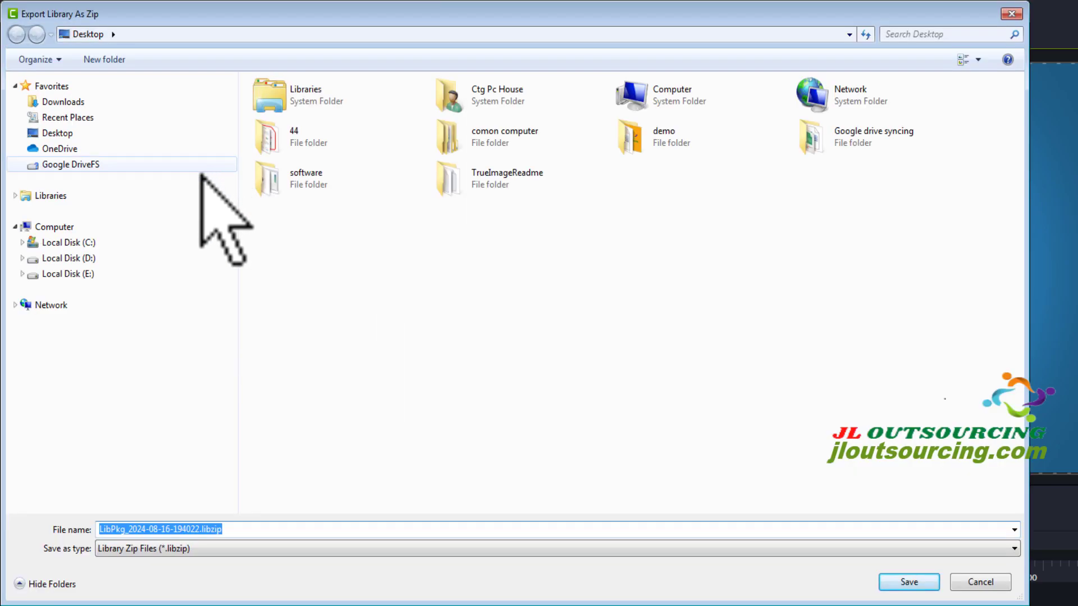
click(917, 584)
click(916, 582)
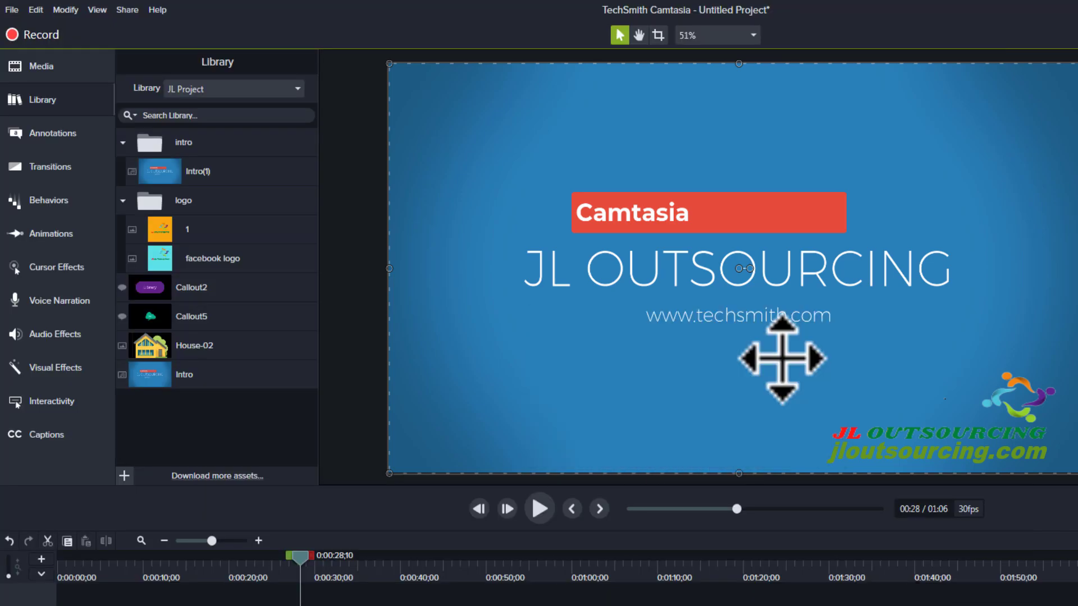
Step: Try to import the zipped library LibPkg_2024-08-16-194022.libzip from the Desktop, cancelling before it is opened
click(299, 89)
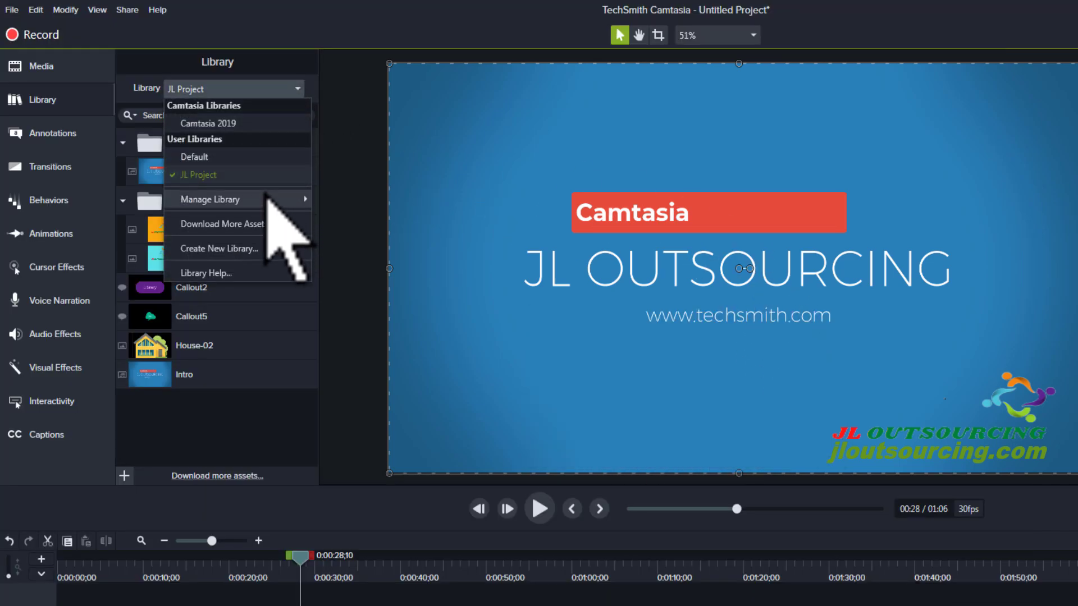
mouse_move(271, 207)
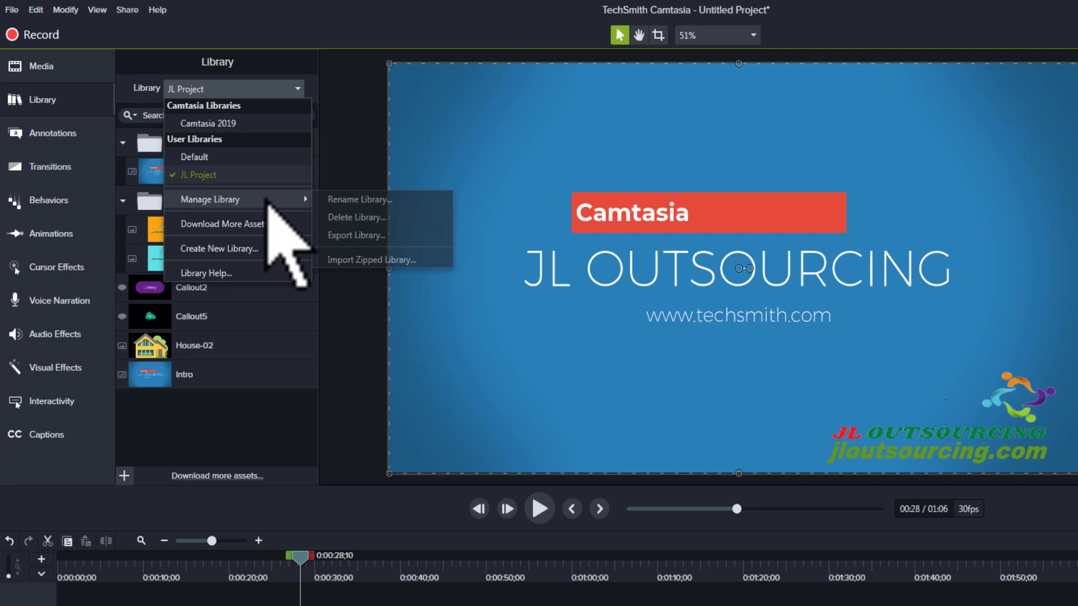
click(349, 261)
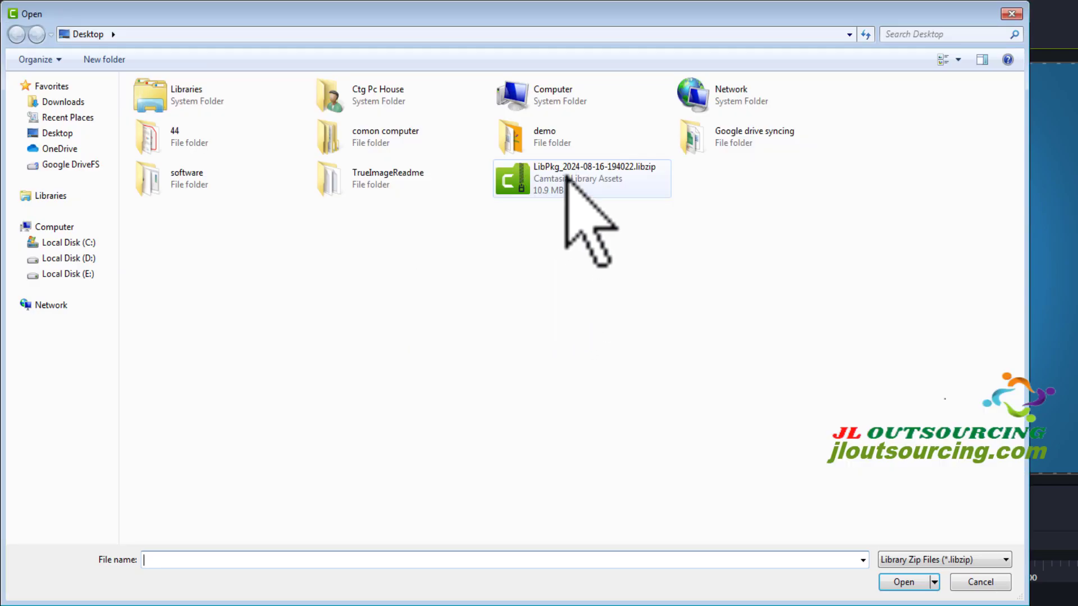
click(649, 170)
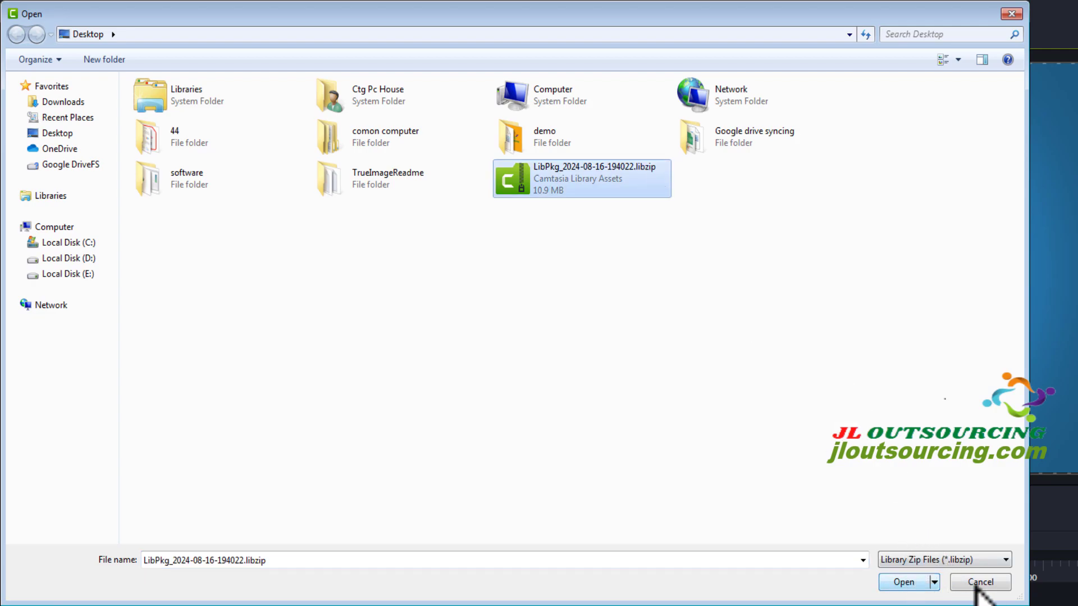
click(995, 585)
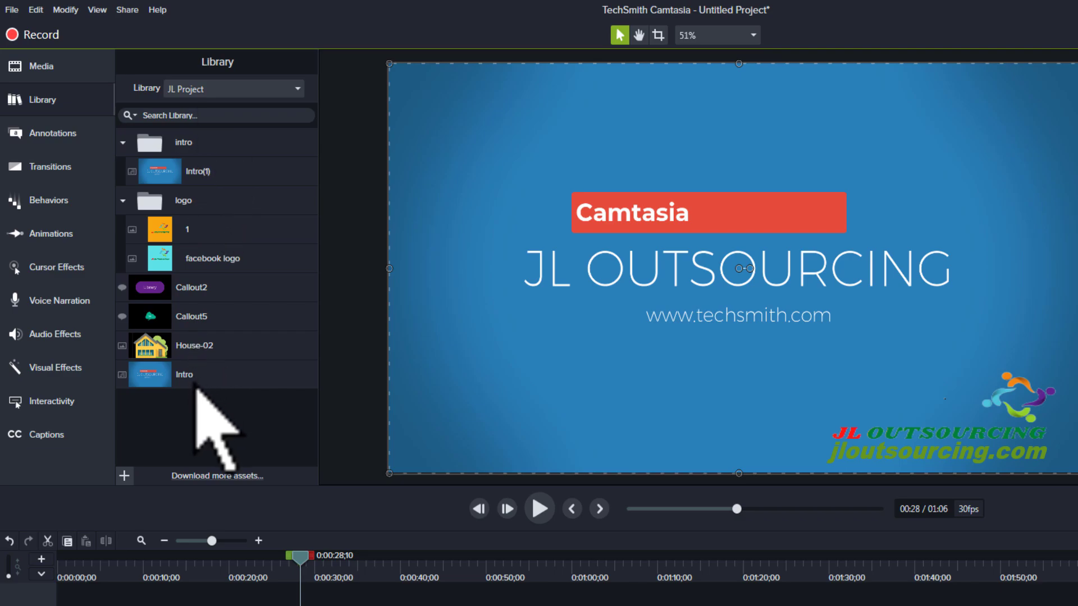
Step: Examine the commands available for the JL Project library, its Intro asset, including Copy To, Move To and Sort By, and its empty area
click(297, 89)
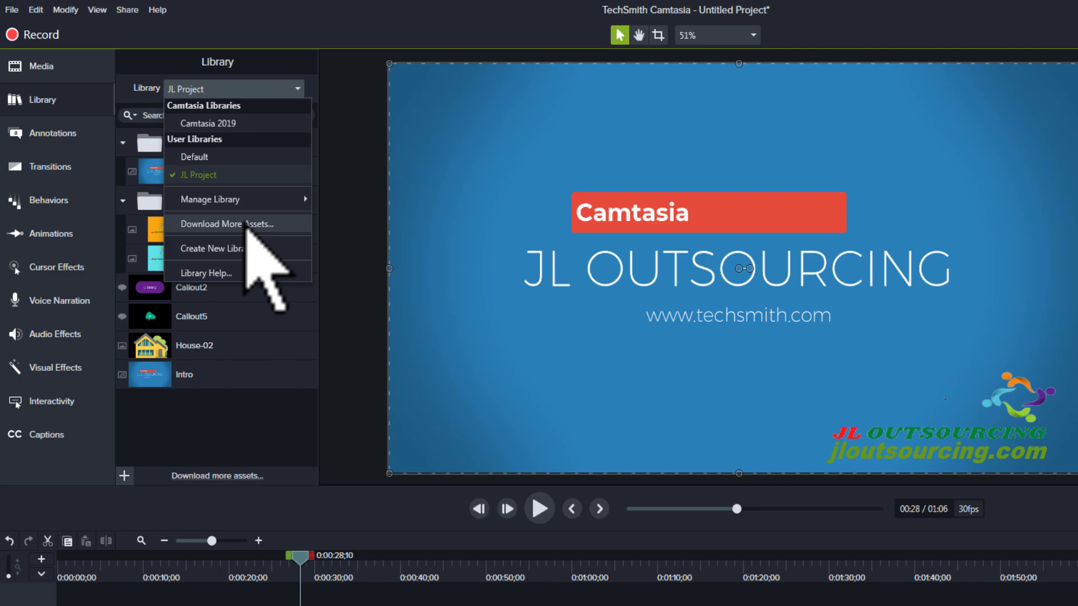
click(238, 409)
right_click(229, 377)
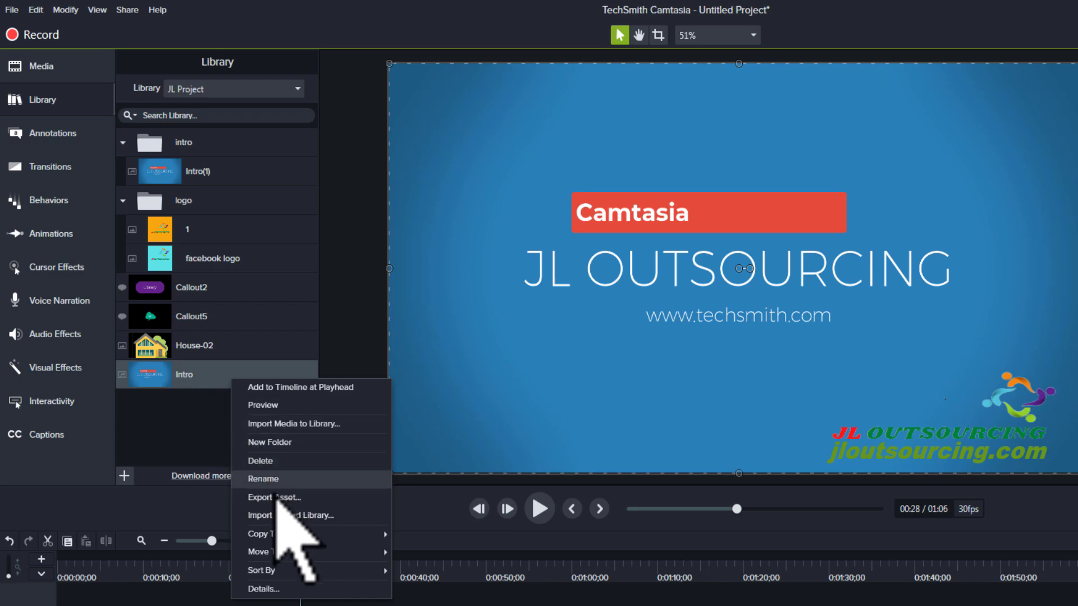
mouse_move(273, 535)
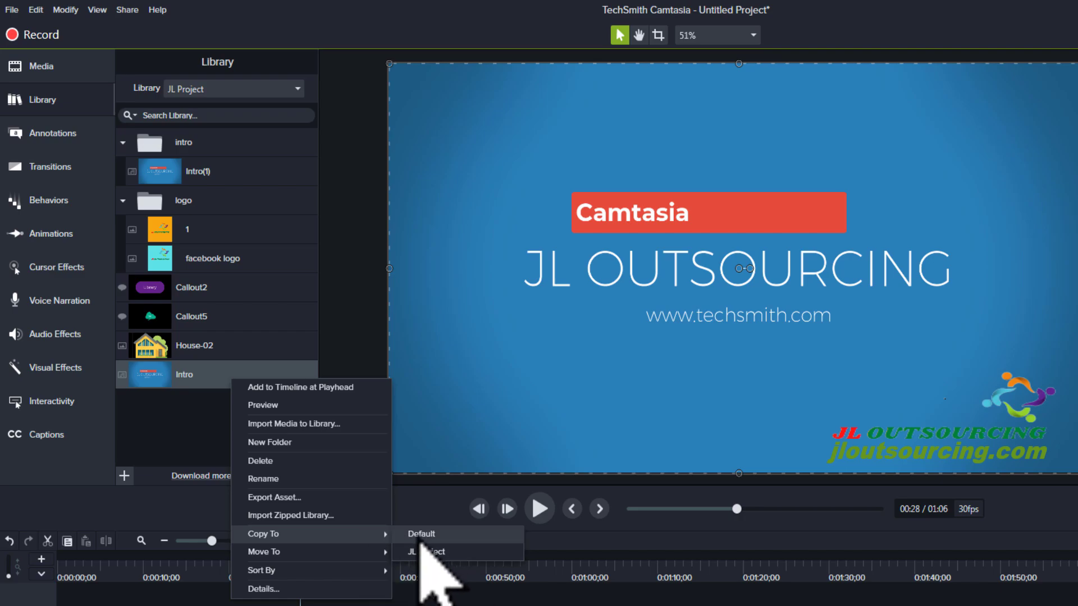
mouse_move(353, 553)
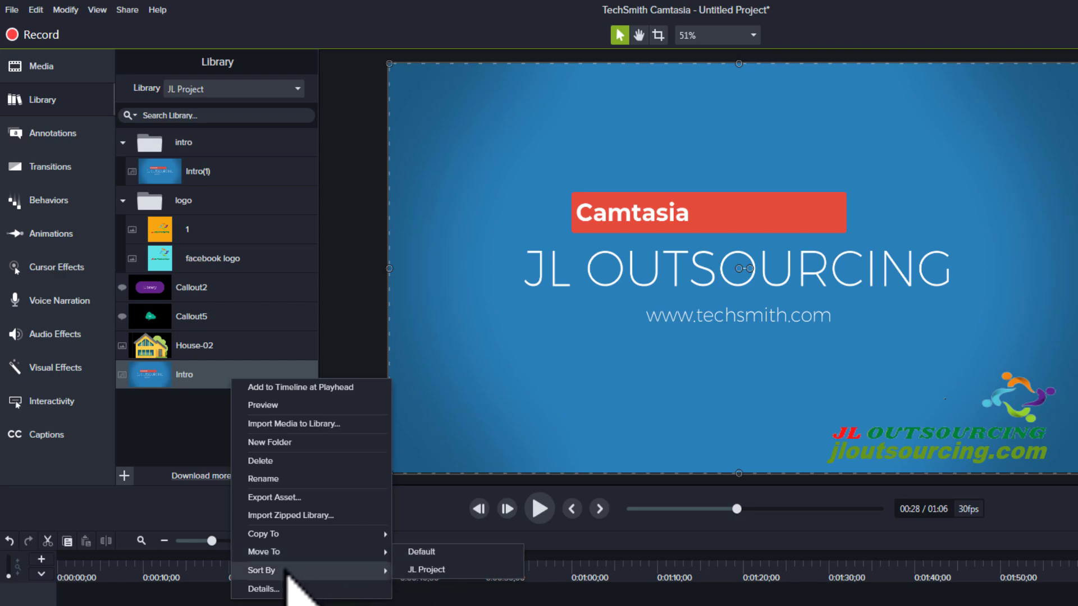
mouse_move(286, 572)
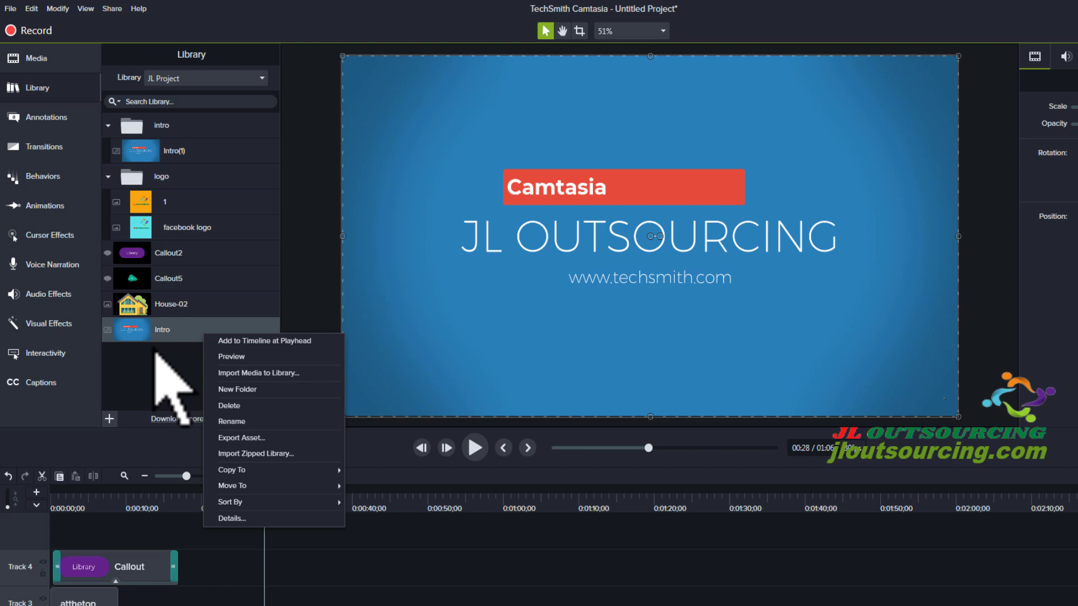
mouse_move(256, 502)
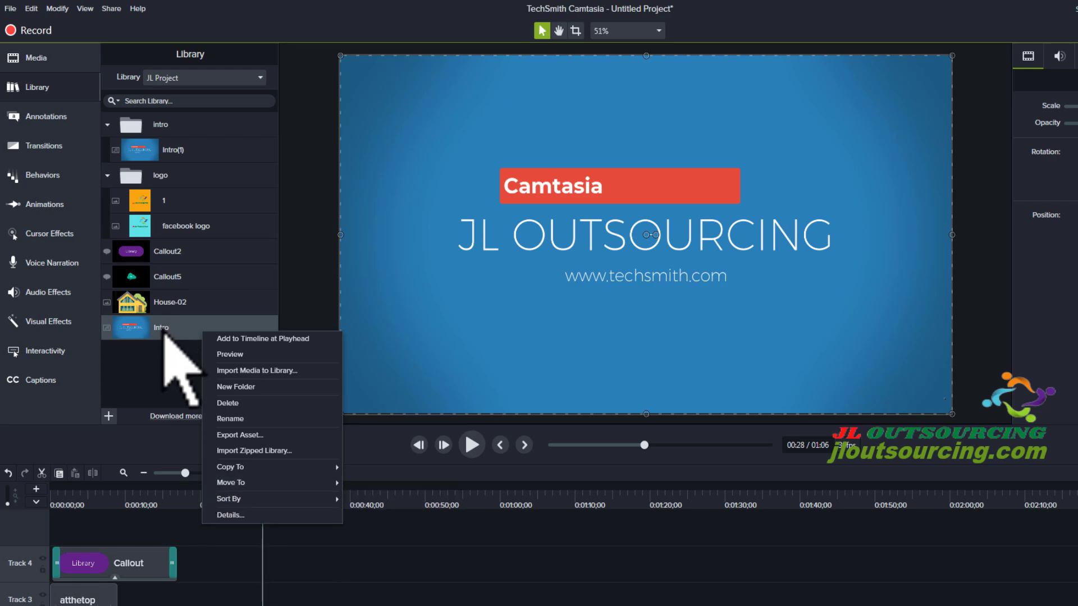
click(194, 381)
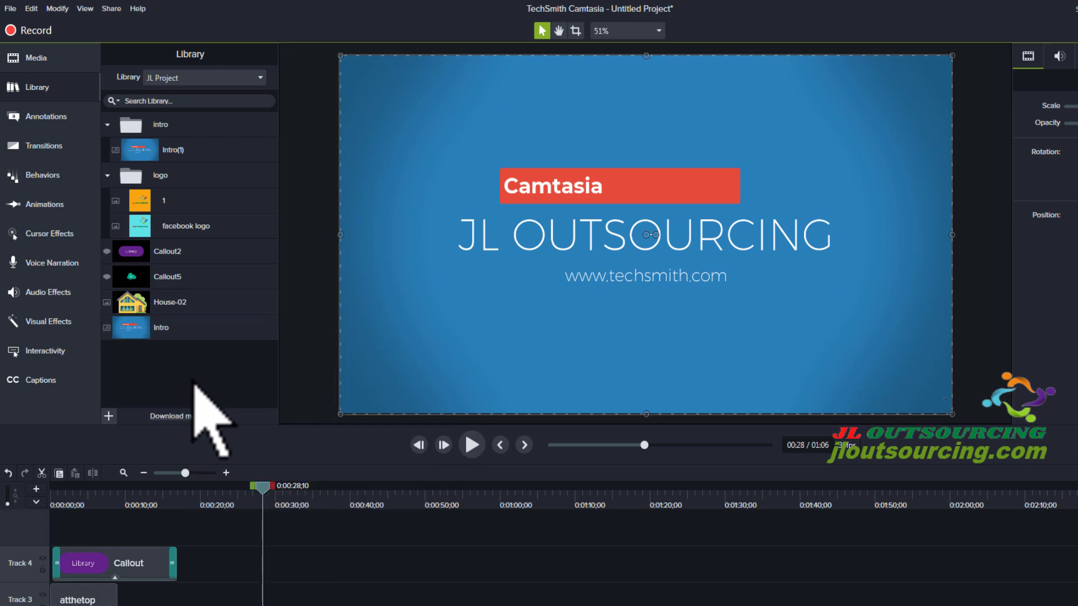
right_click(194, 383)
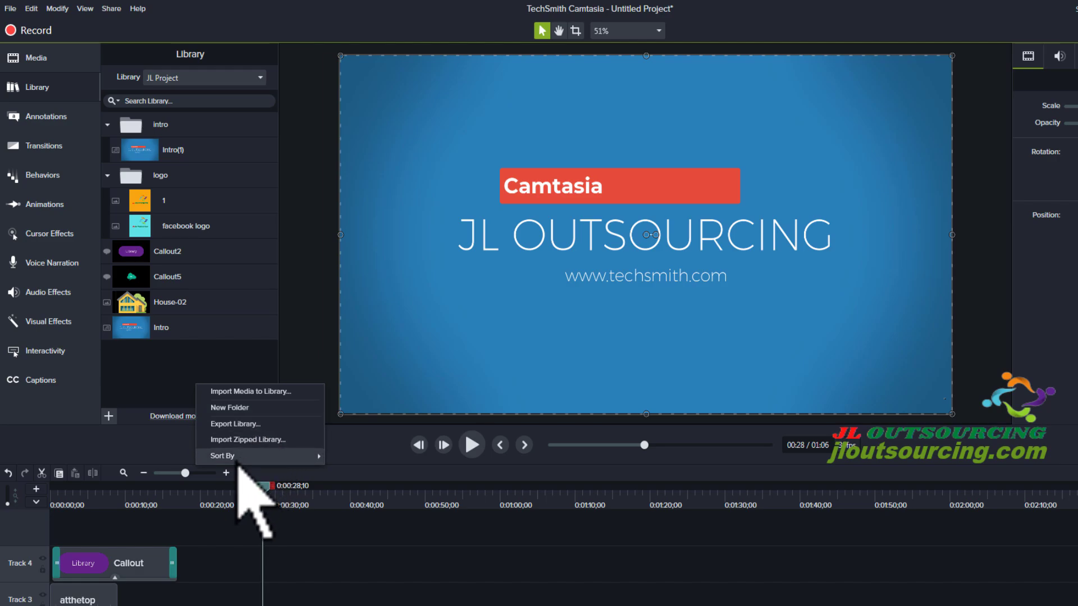
click(174, 374)
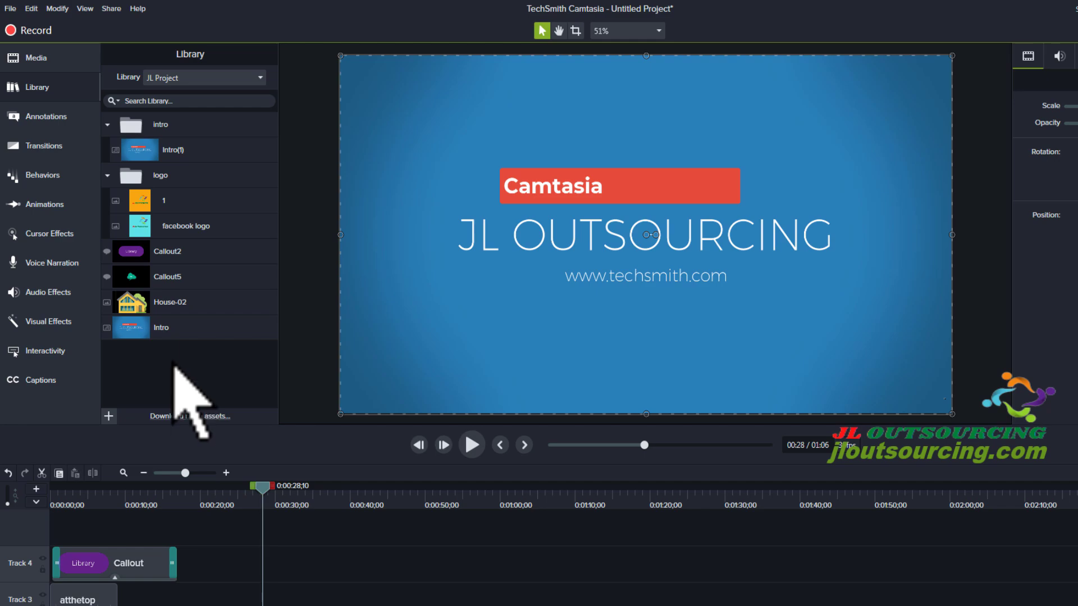